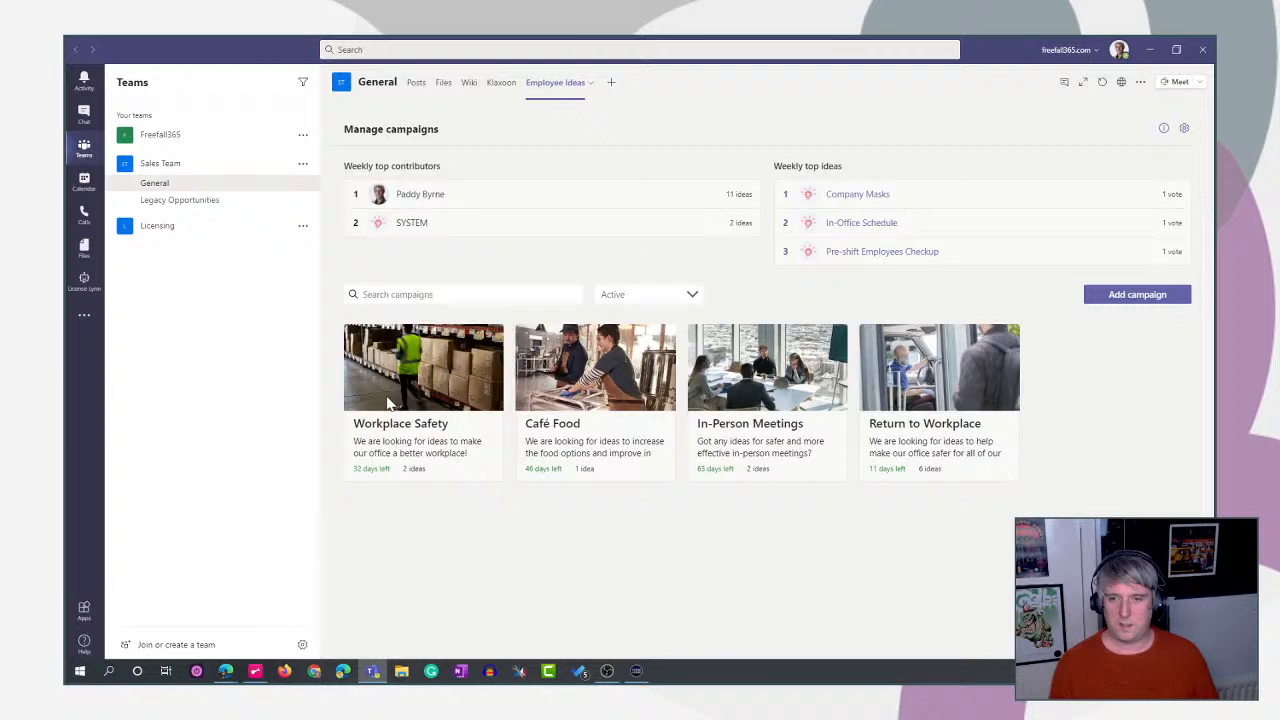
Start a new idea in the Workplace Safety campaign with the title "Title" and the description "asdasasd".
left_click(393, 417)
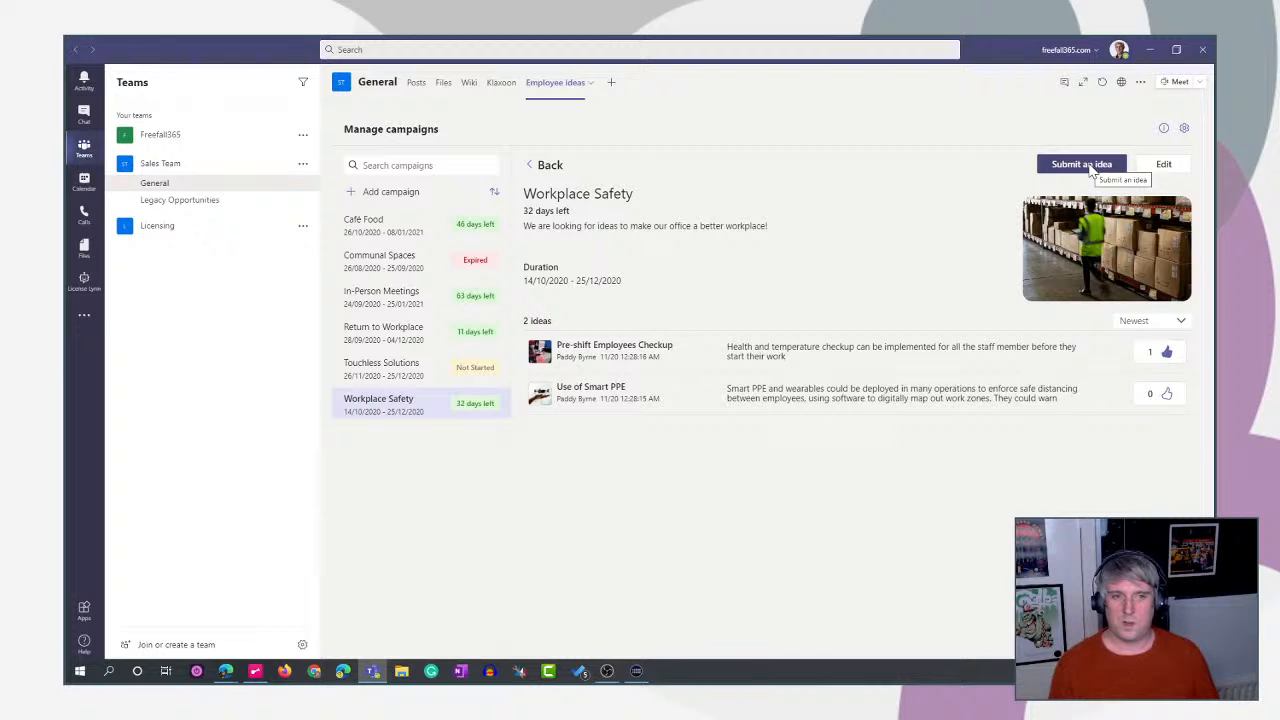
left_click(1090, 166)
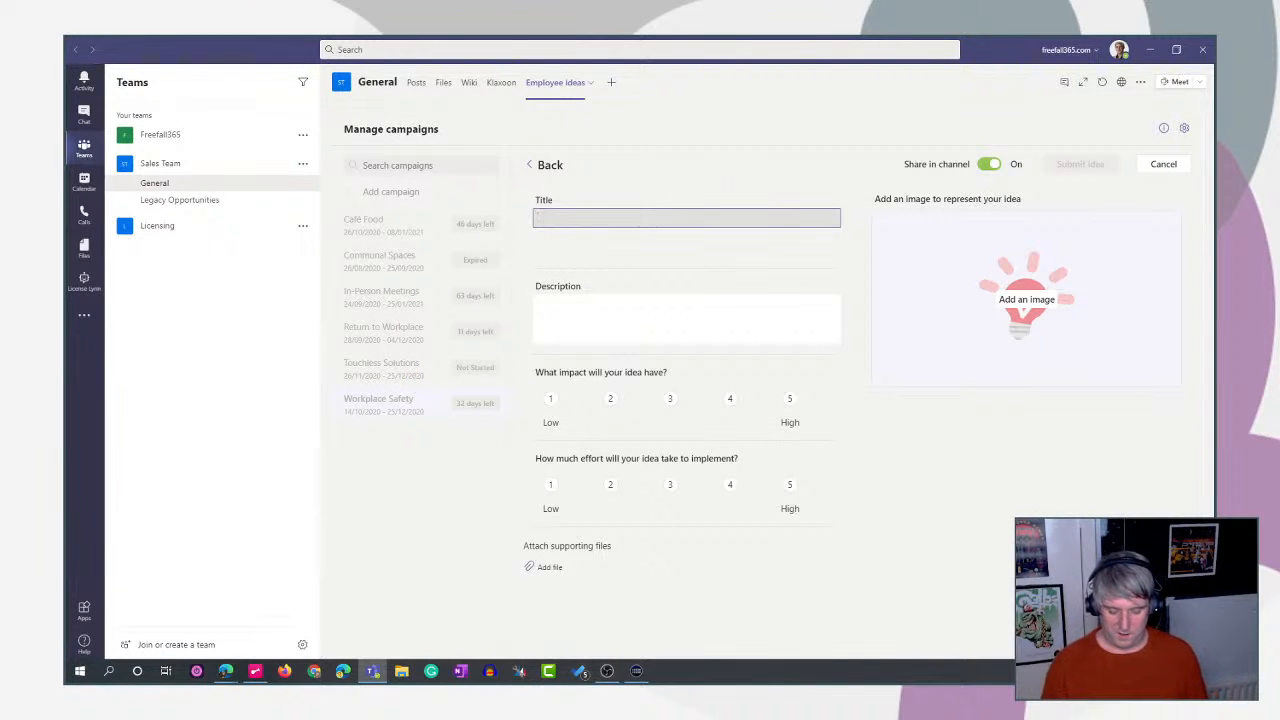
type("Title")
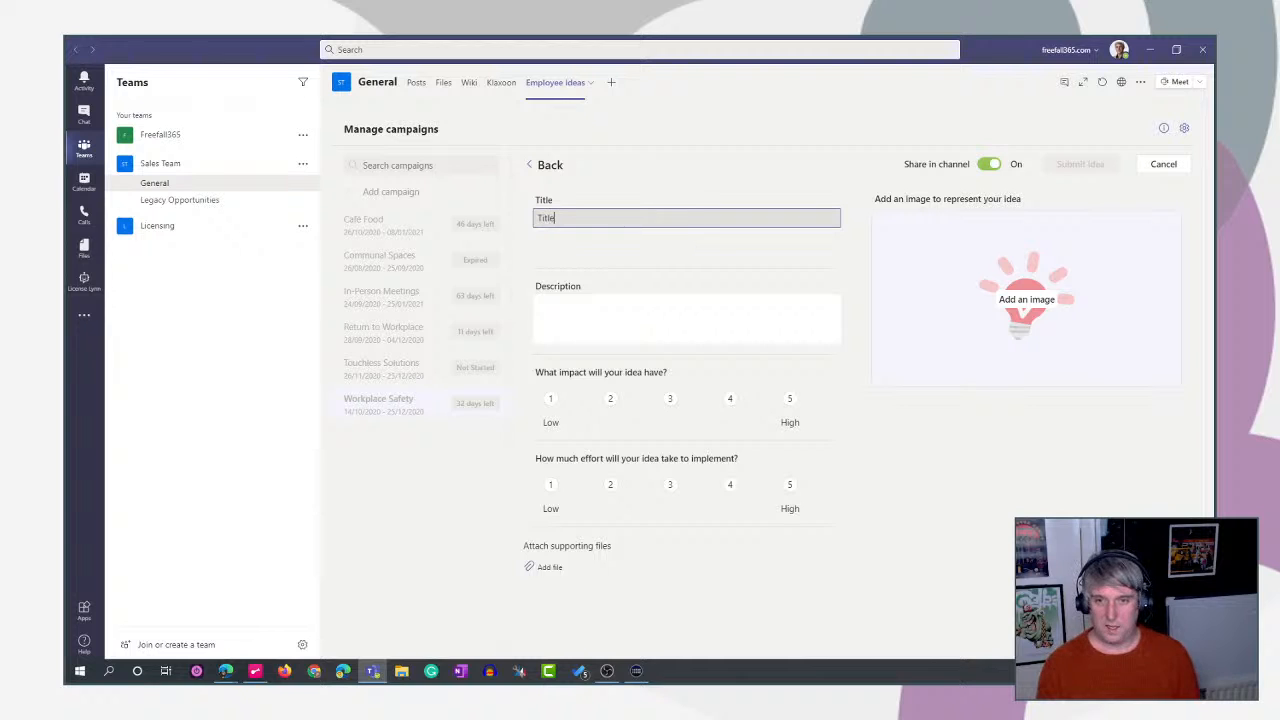
left_click(624, 300)
type("asdasasd")
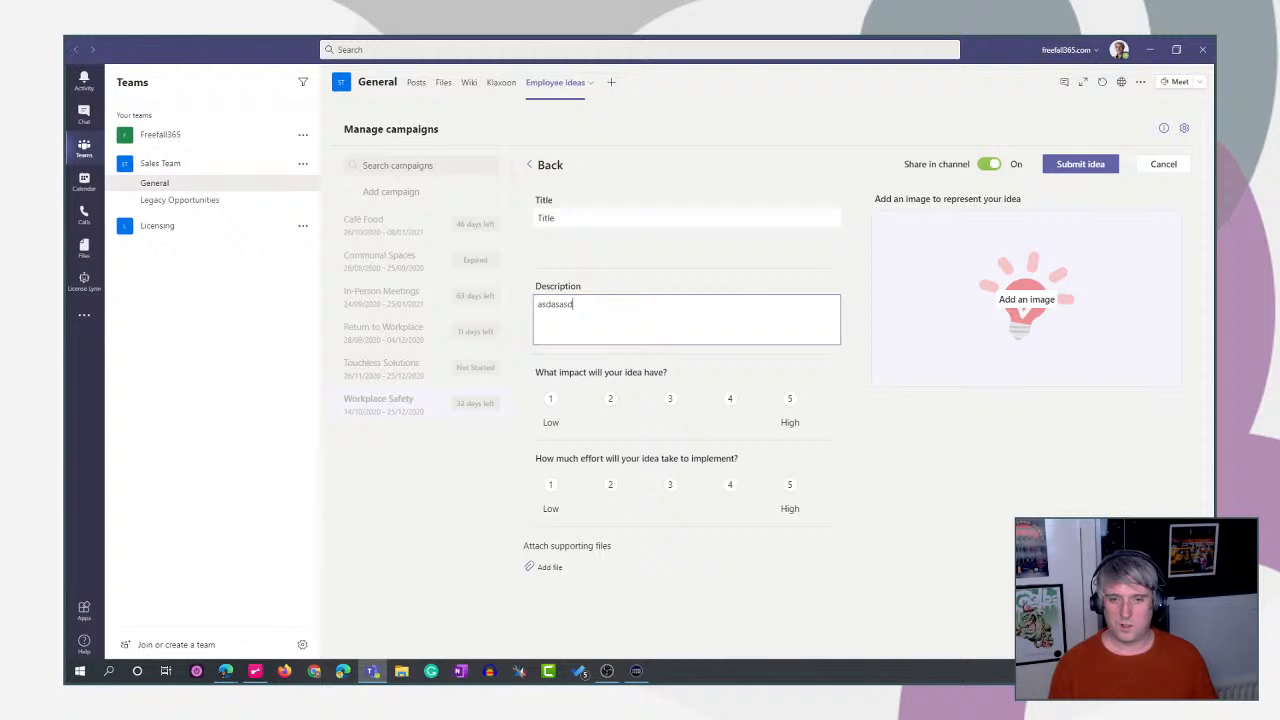
Rate the new idea's impact as 2 and its implementation effort as 4.
left_click(611, 399)
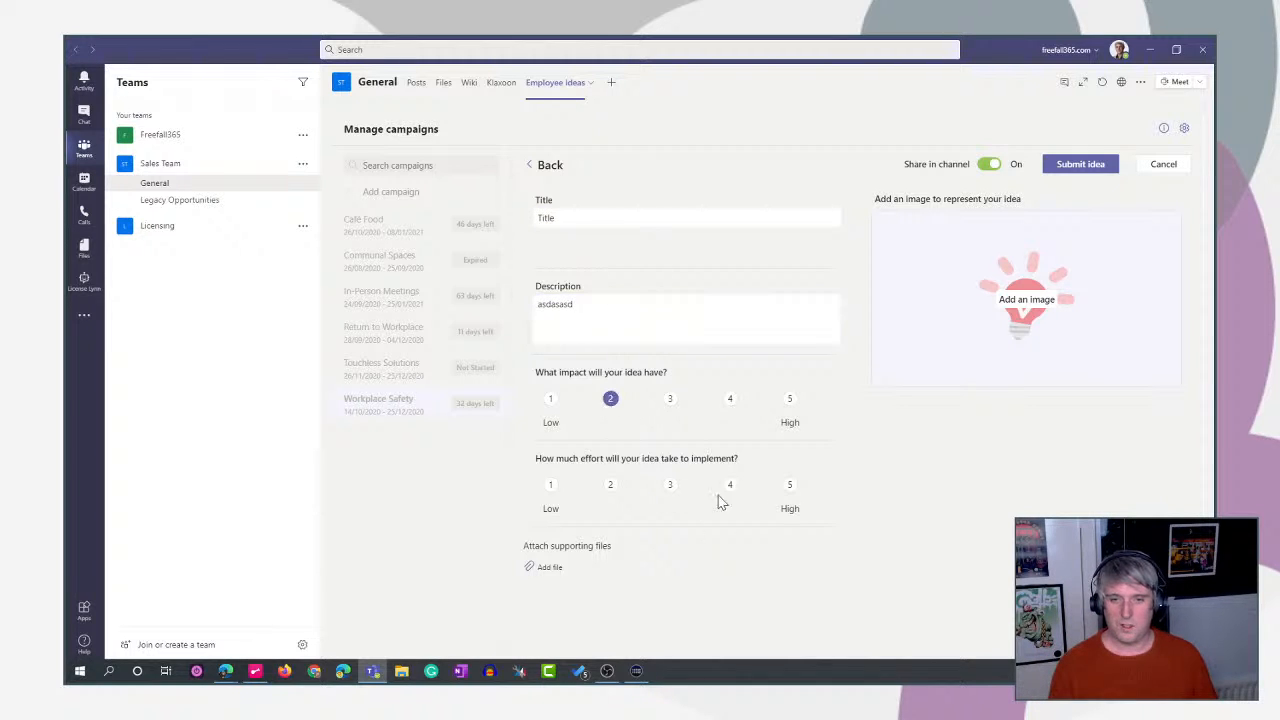
left_click(731, 487)
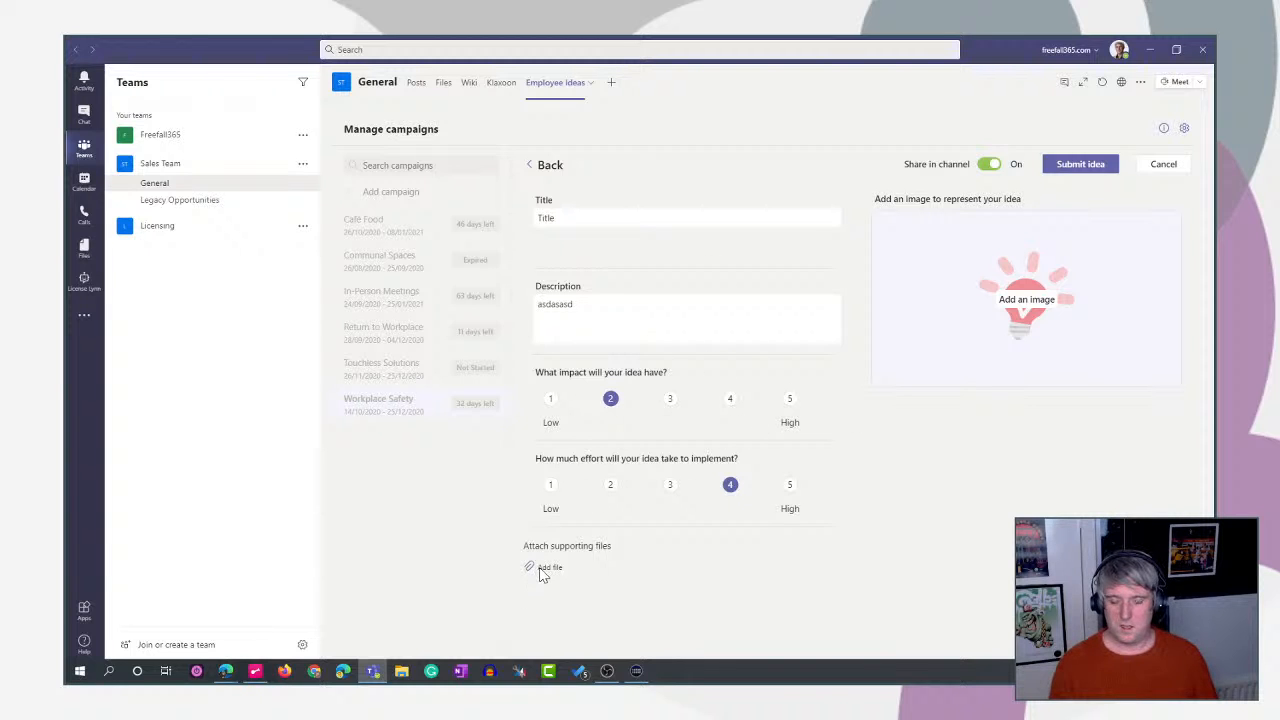
left_click(1088, 168)
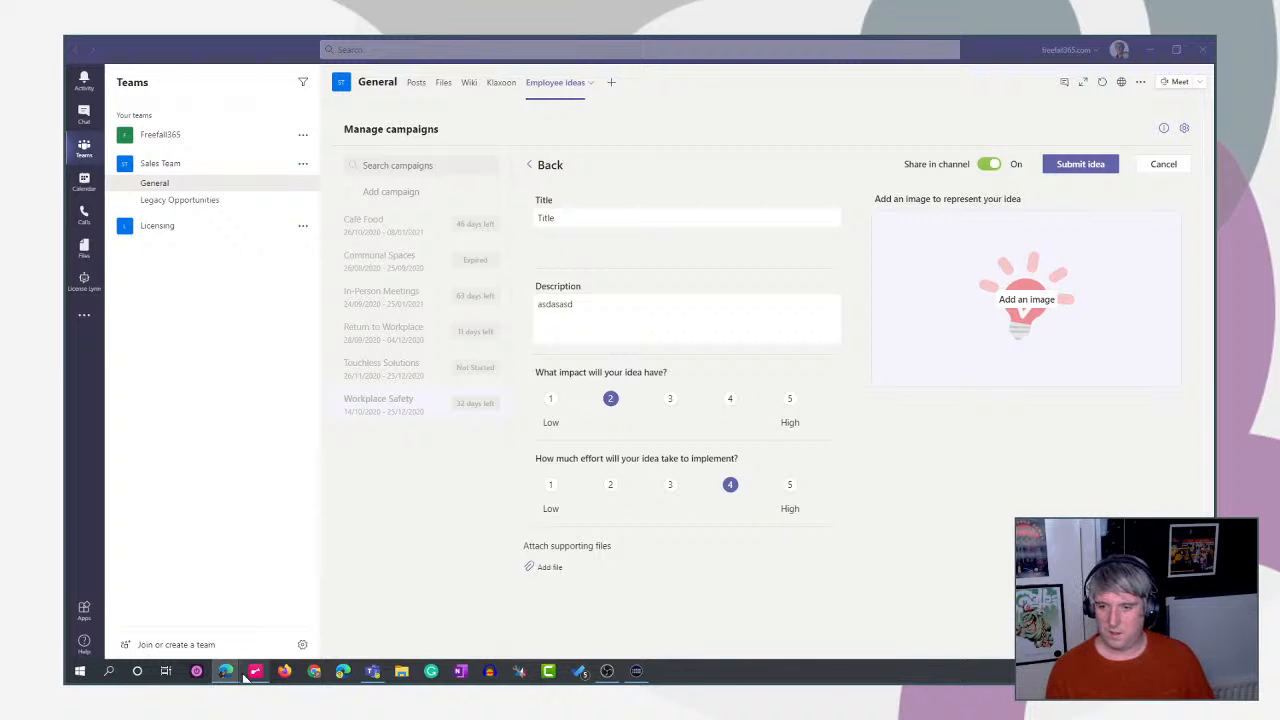
Switch to Power Automate in the browser, dismiss the flow editing notice and return to the list of all solutions.
mouse_move(229, 677)
left_click(145, 605)
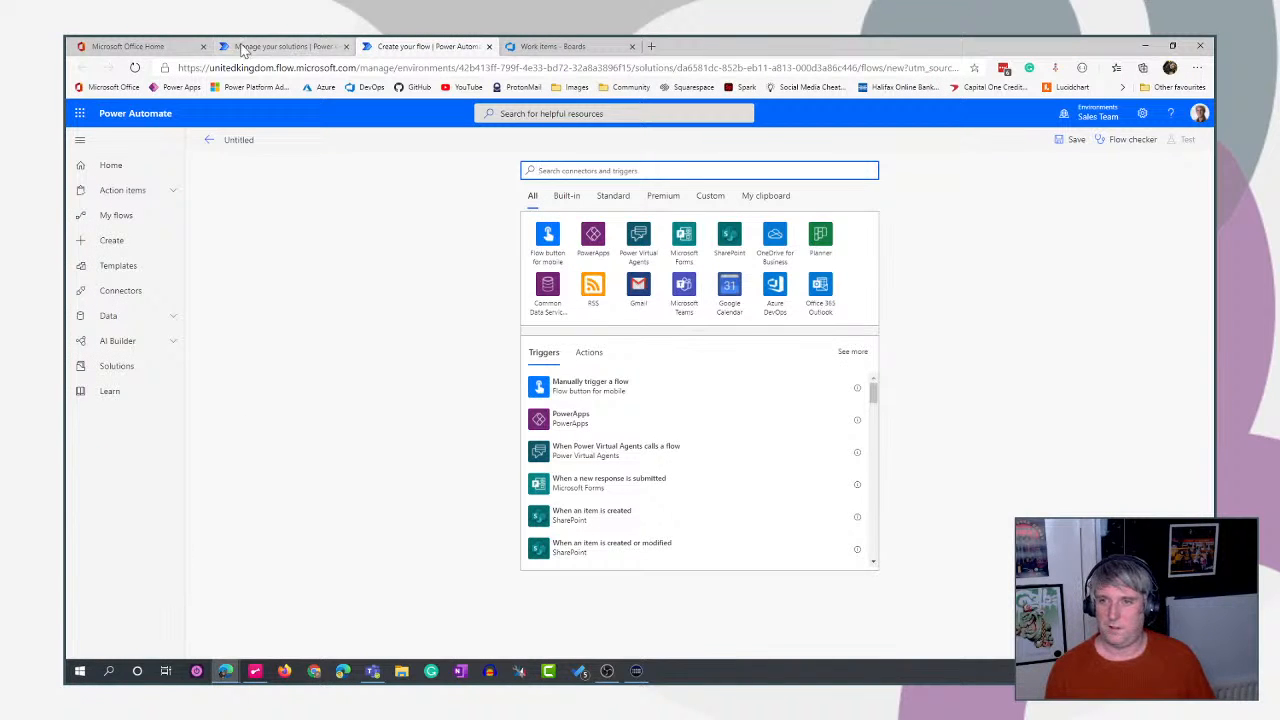
left_click(282, 46)
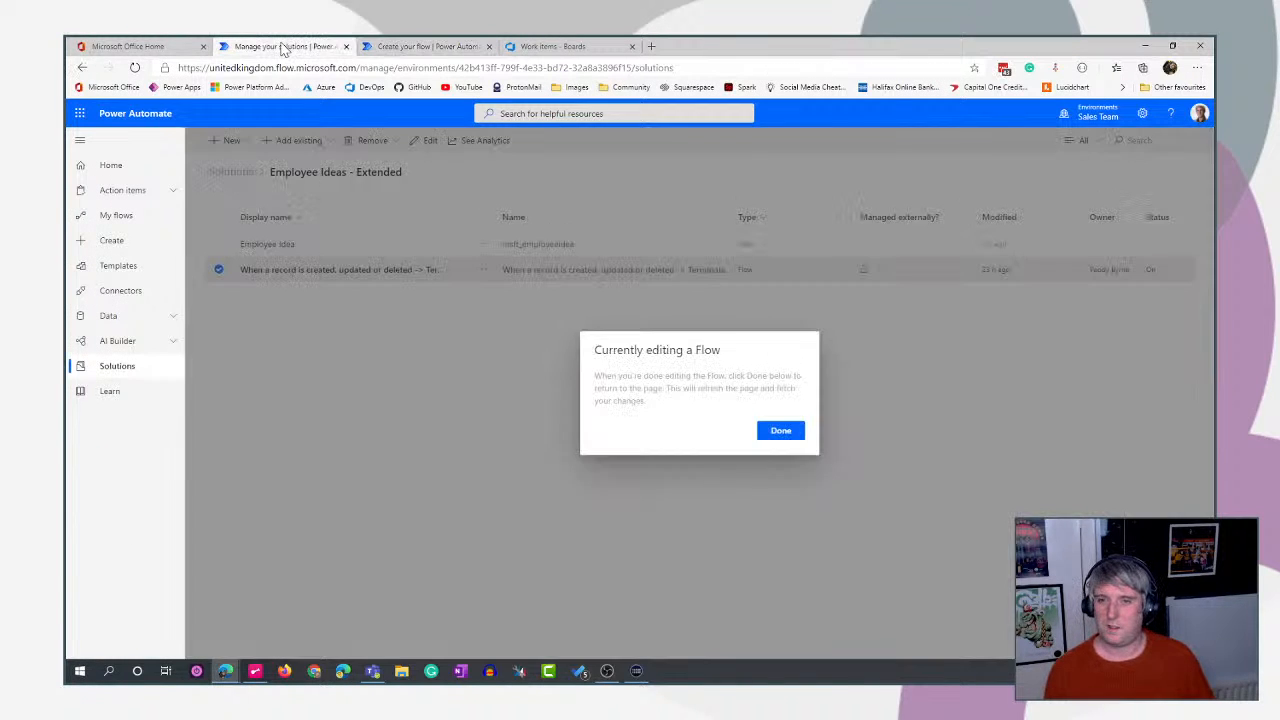
left_click(779, 443)
left_click(242, 175)
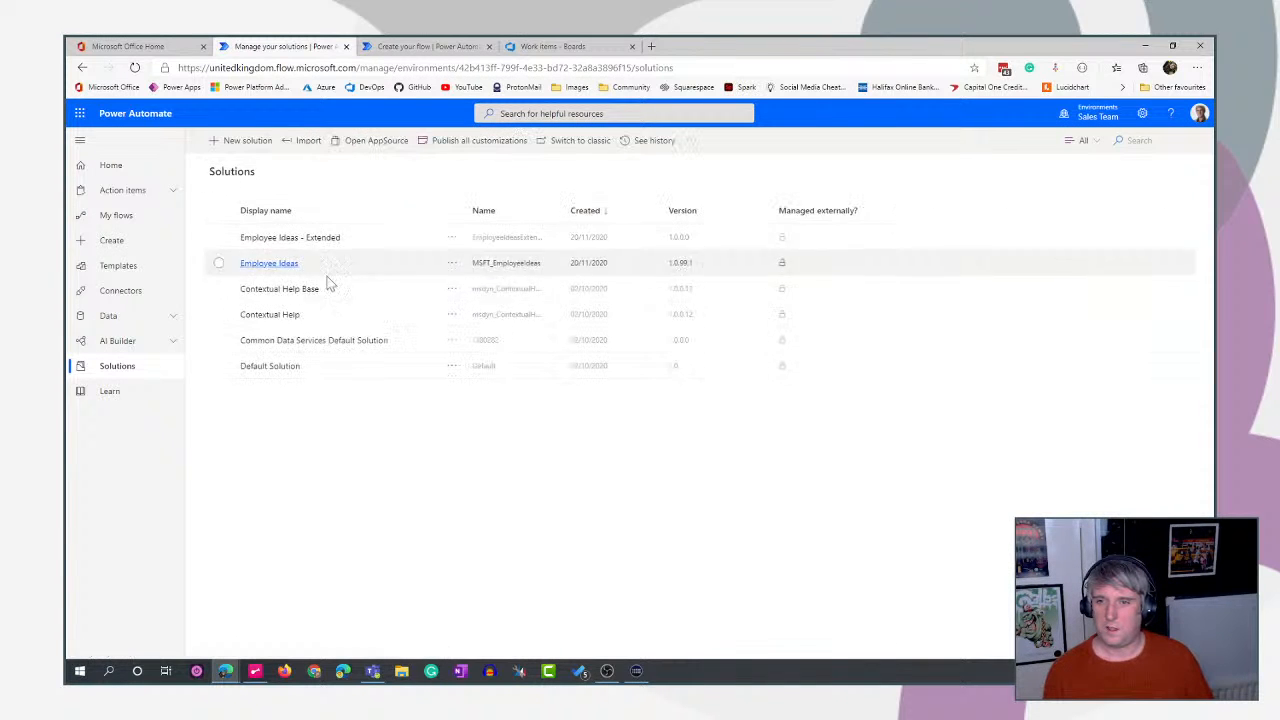
View the data rows of the Employee Idea table in the Employee Ideas solution.
left_click(281, 265)
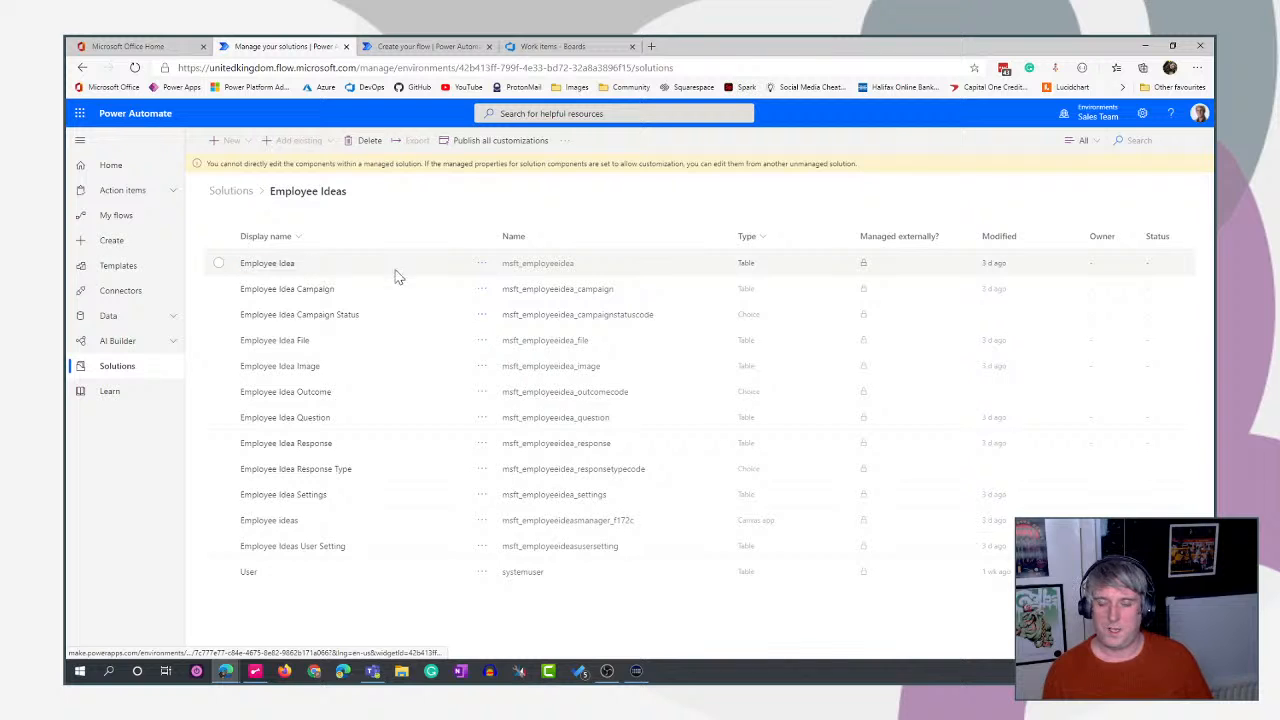
left_click(283, 264)
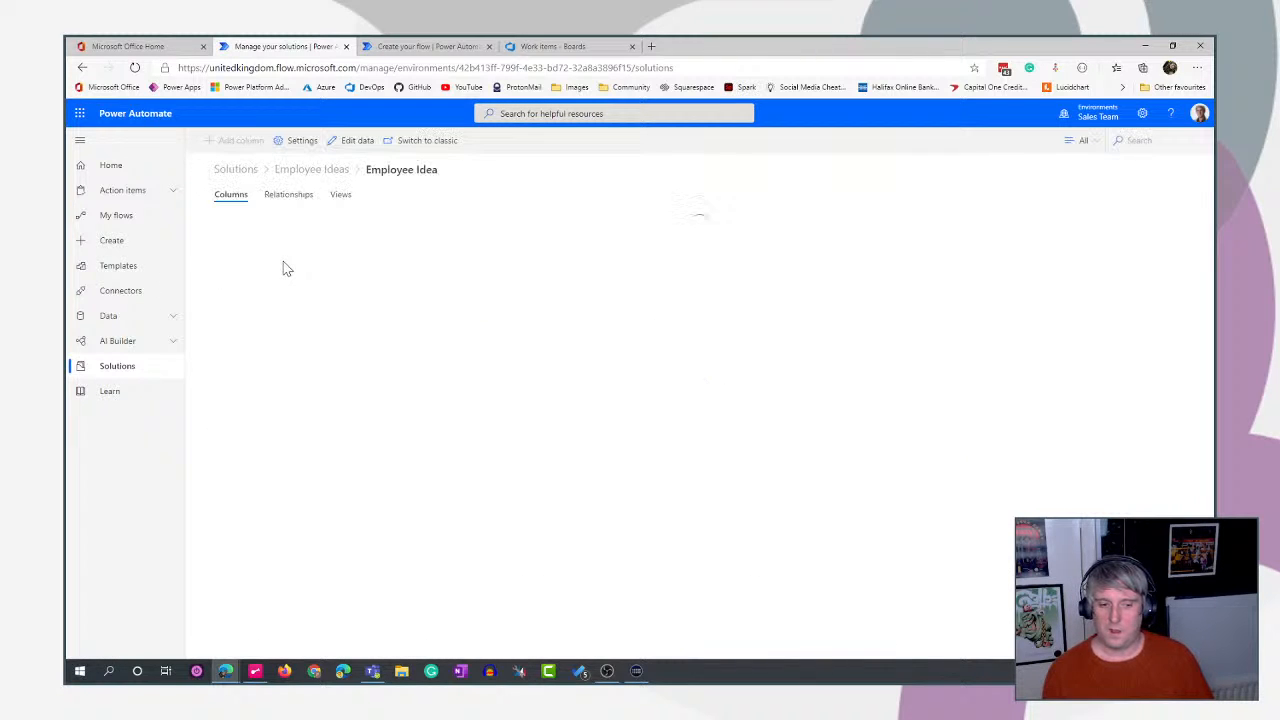
left_click(352, 143)
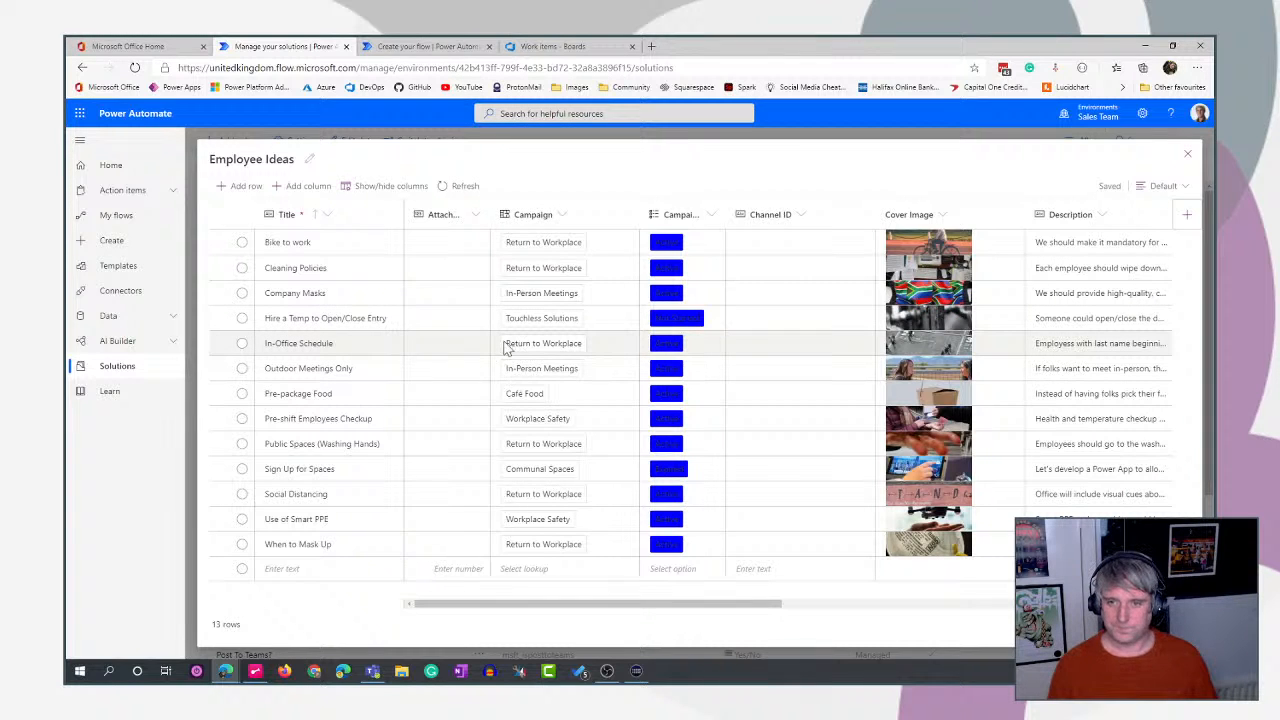
Add the Common Data Service trigger "When a record is created, updated or deleted" to the untitled flow.
left_click(413, 46)
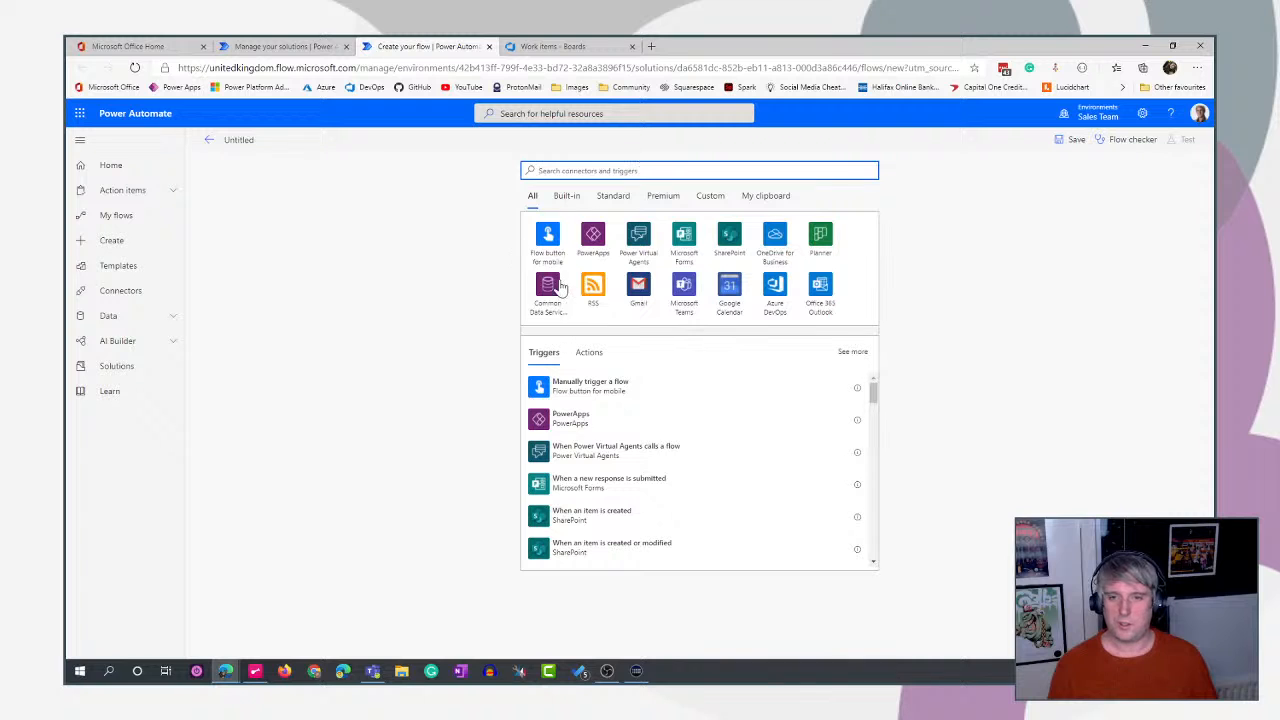
left_click(556, 293)
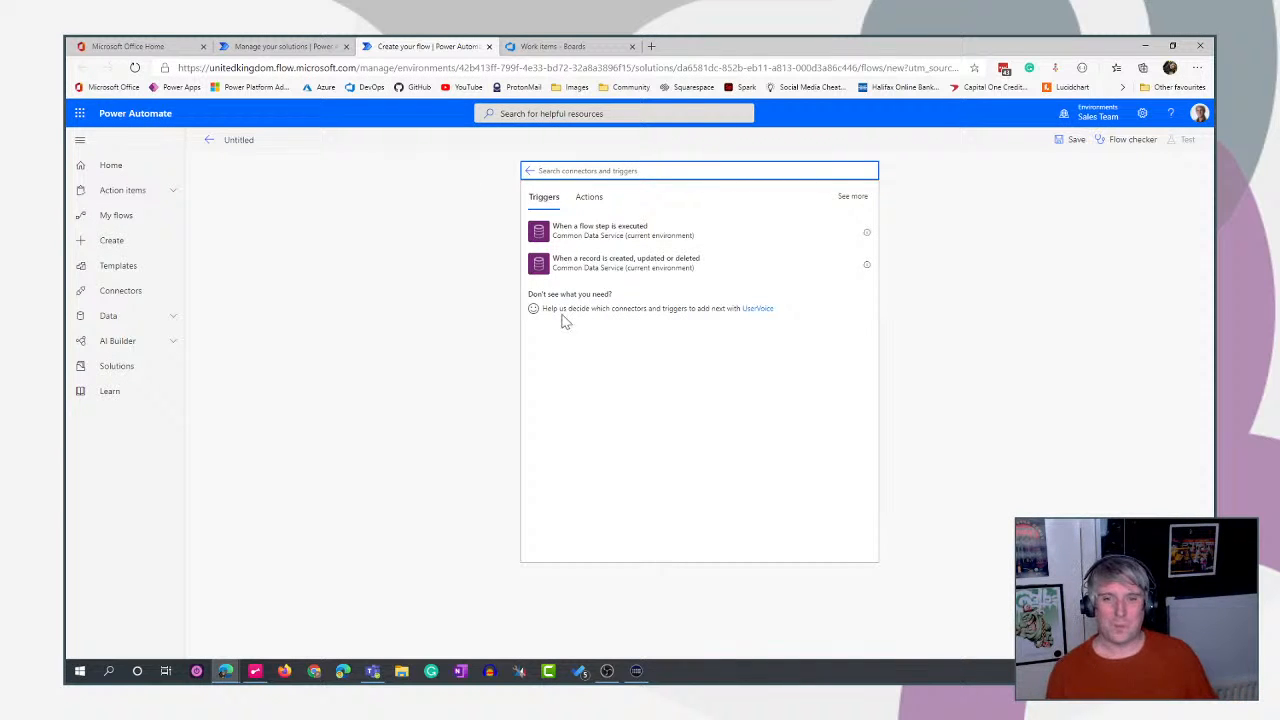
left_click(632, 277)
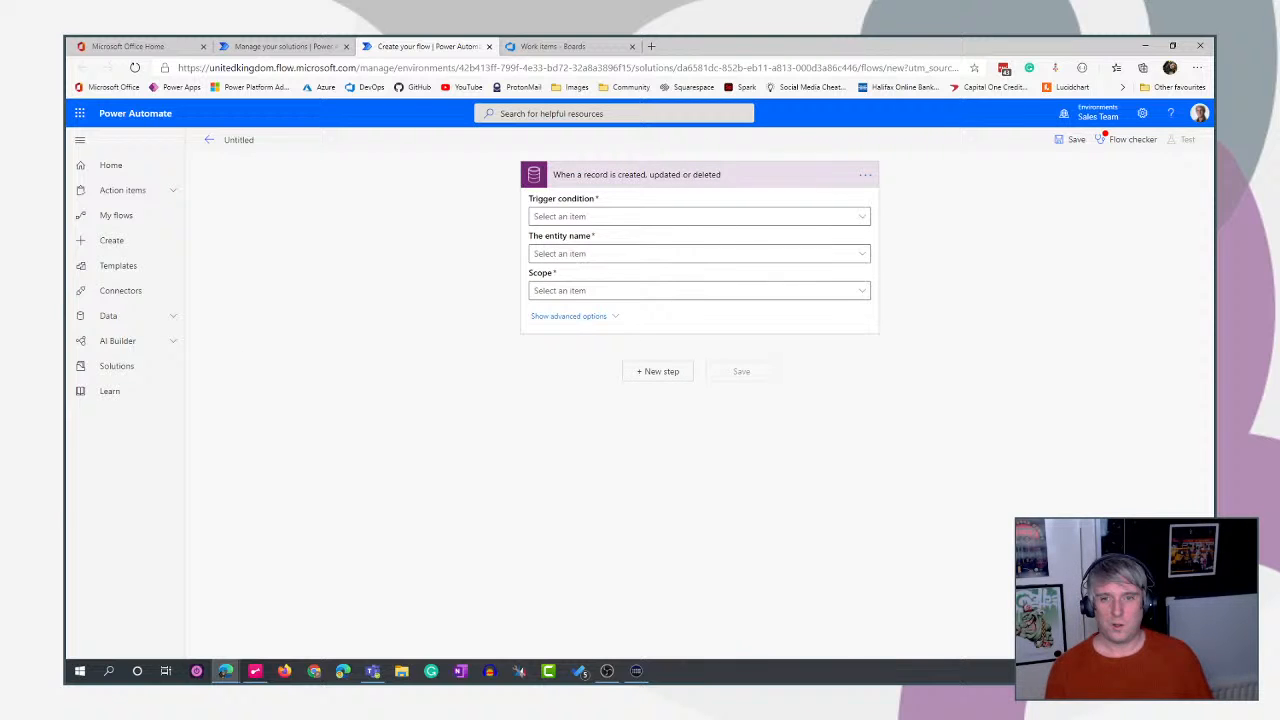
Configure the trigger with condition Create, entity name Employee Ideas and scope Organization.
left_click(630, 217)
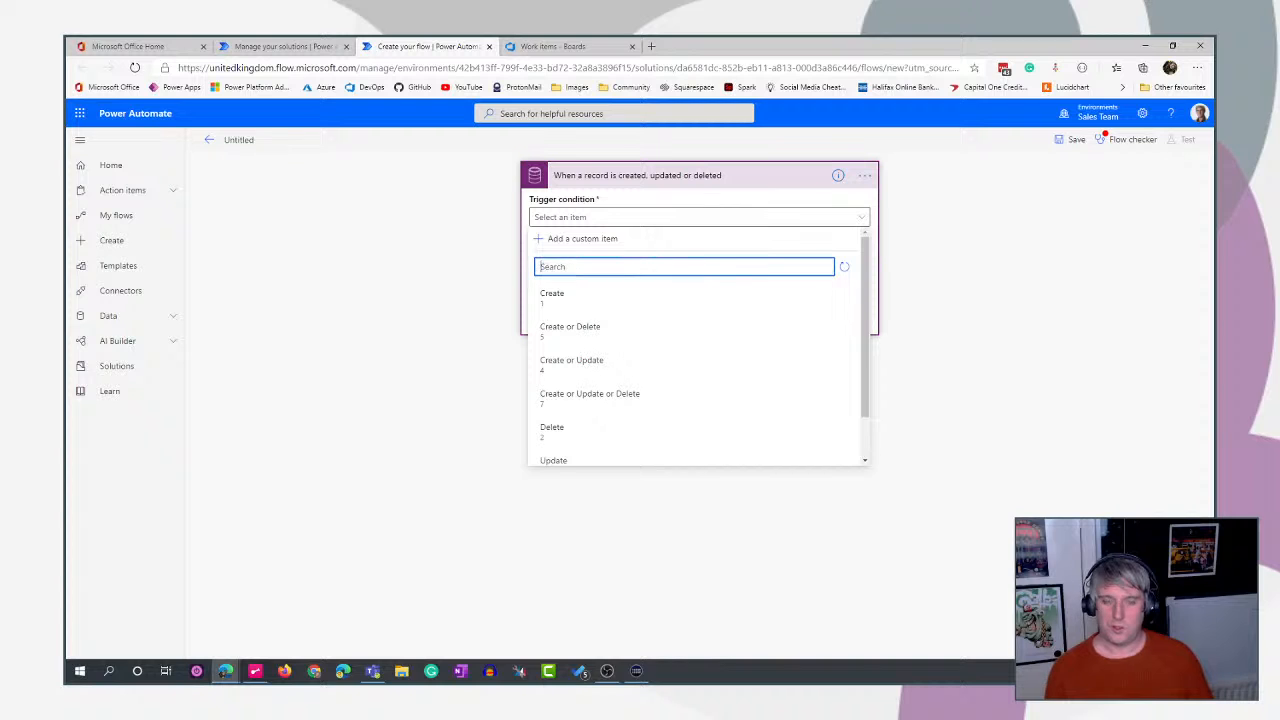
left_click(607, 302)
left_click(599, 254)
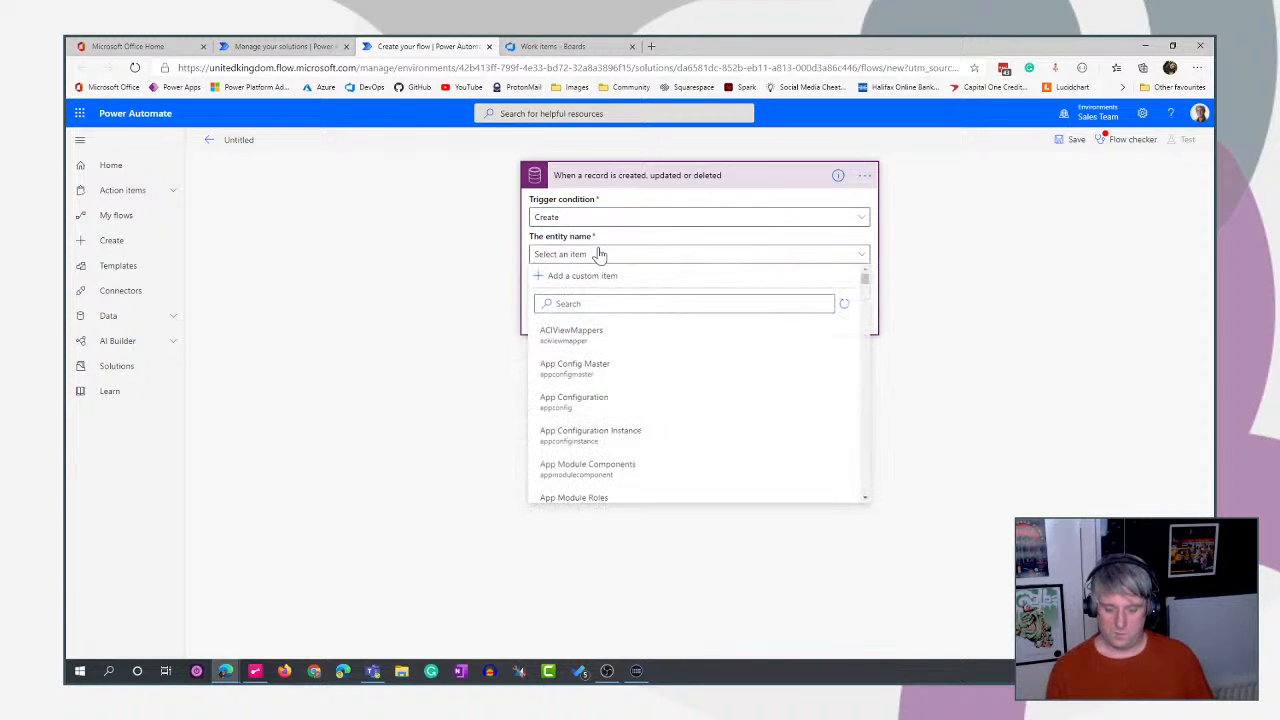
left_click(611, 302)
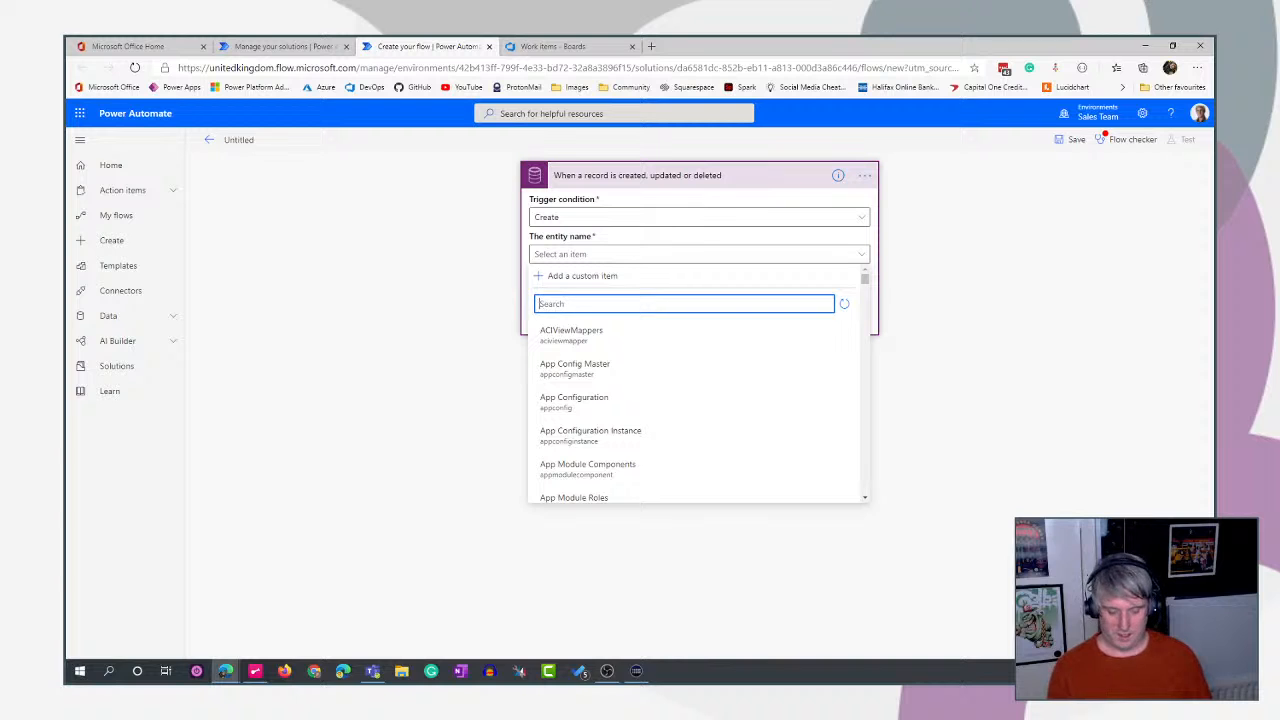
type("em")
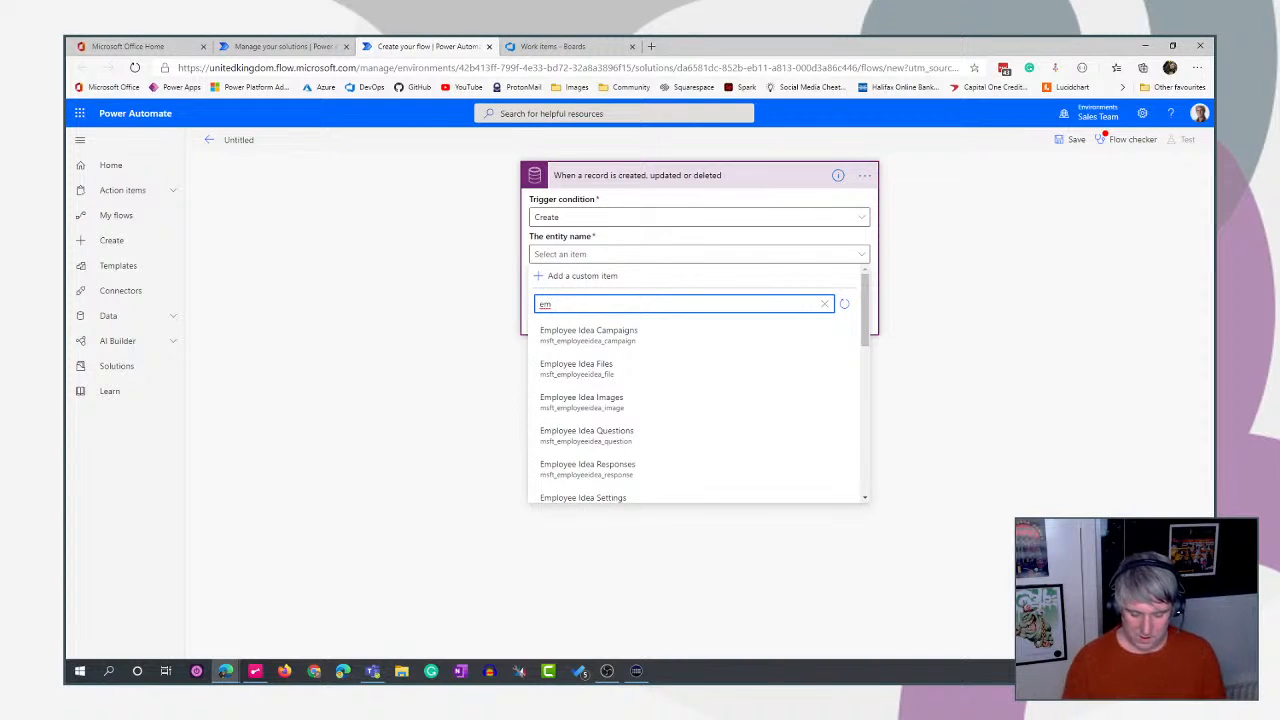
type("ploy")
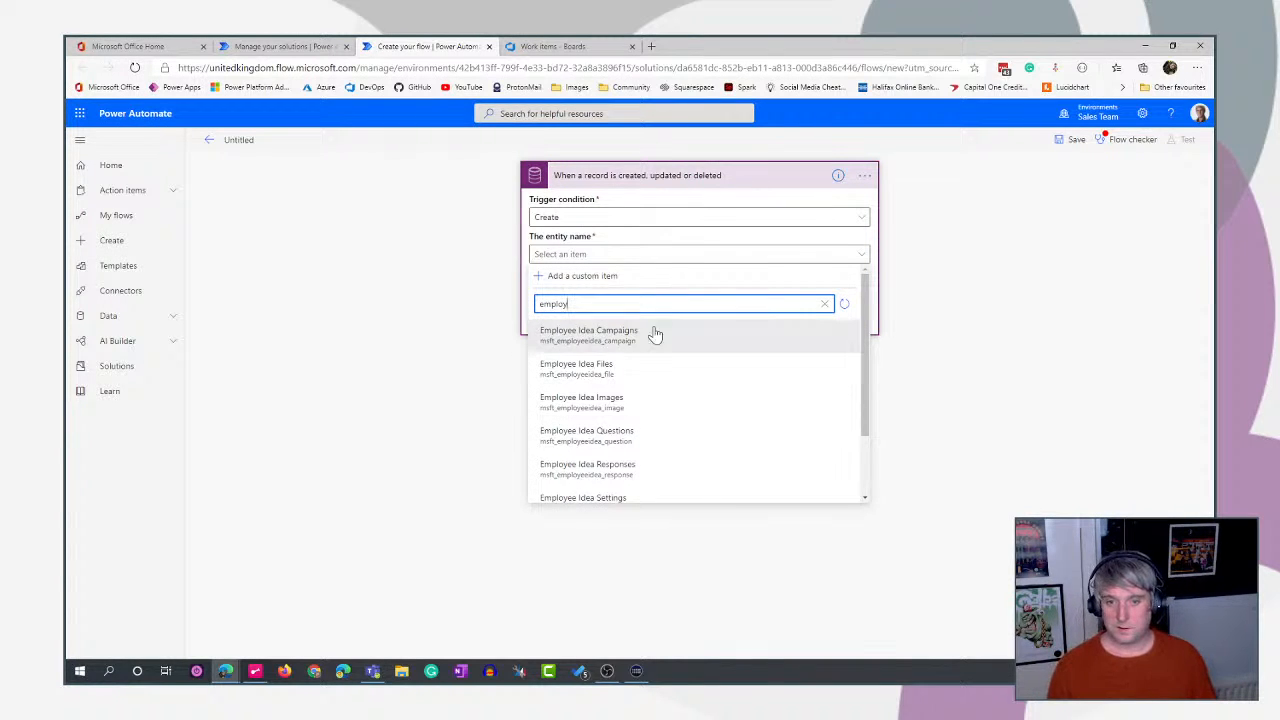
scroll(648, 406, "down", 3)
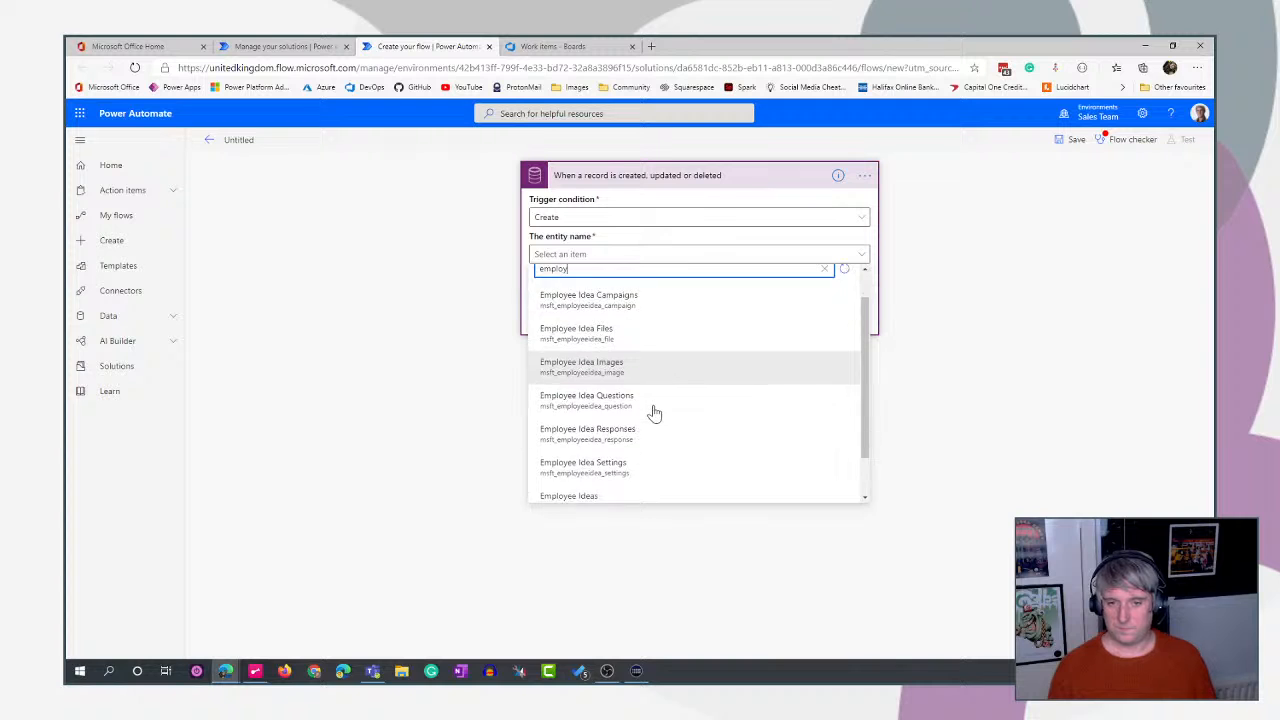
left_click(640, 463)
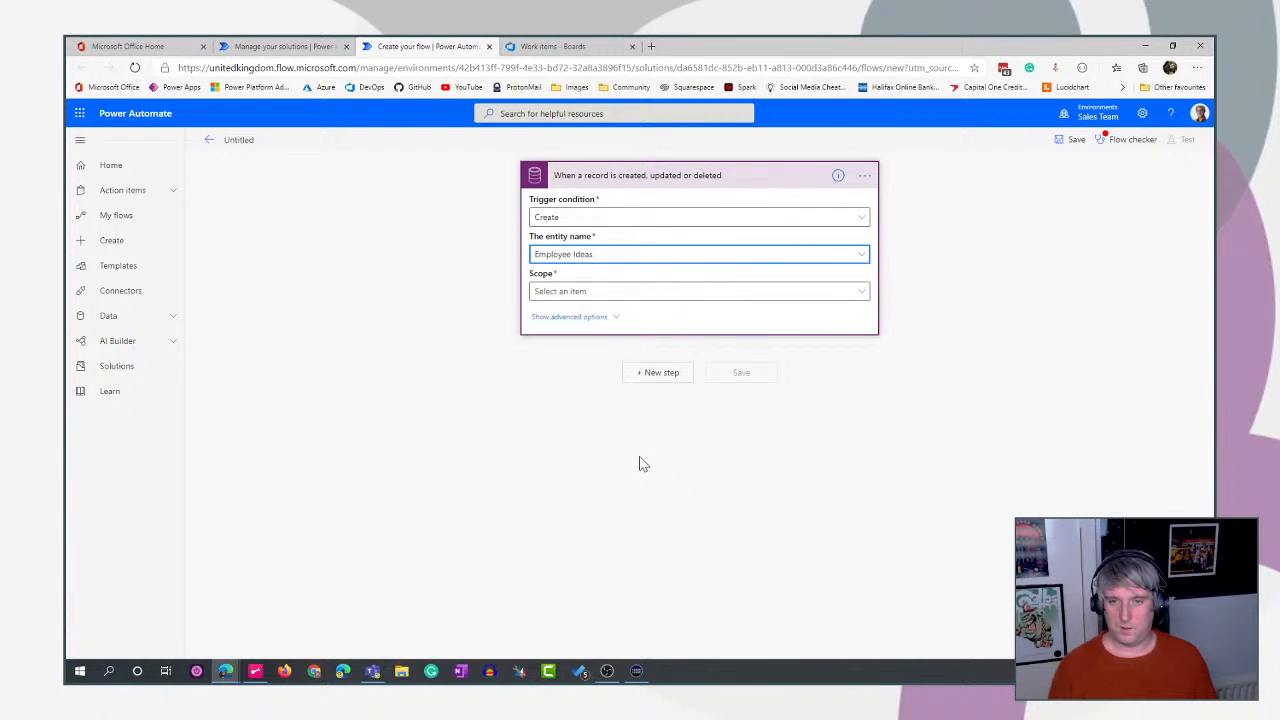
left_click(608, 291)
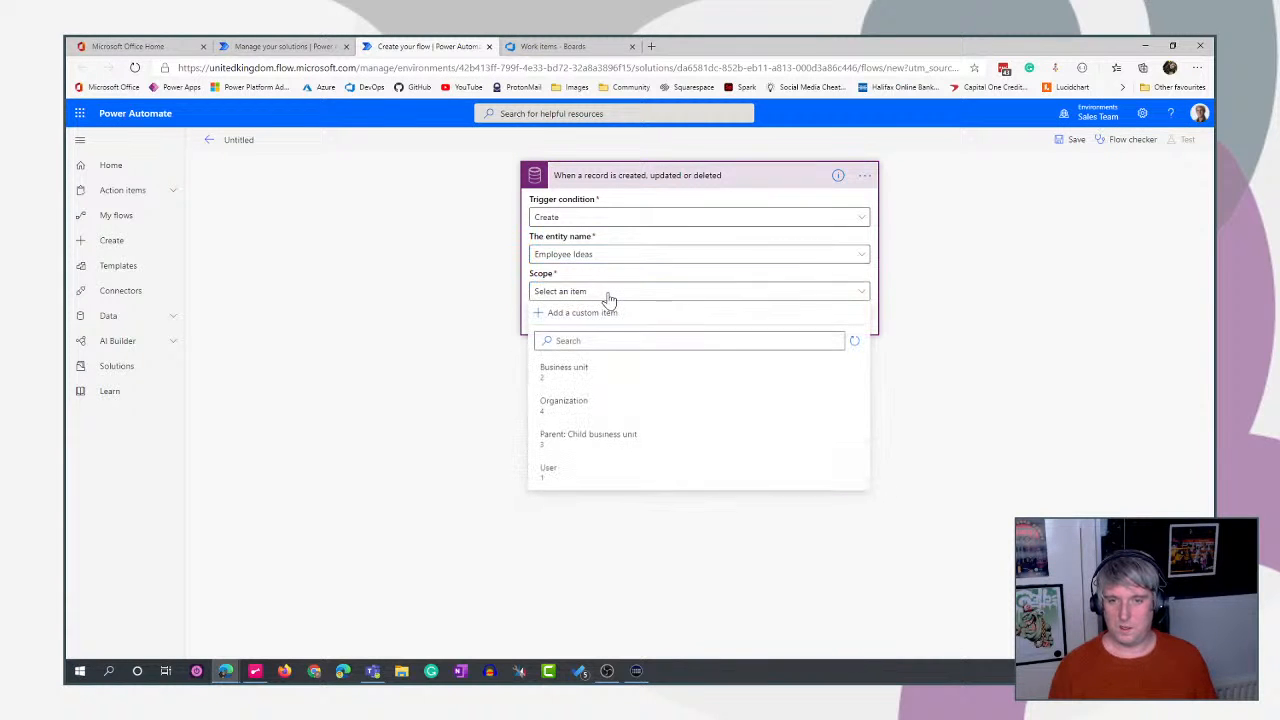
left_click(587, 405)
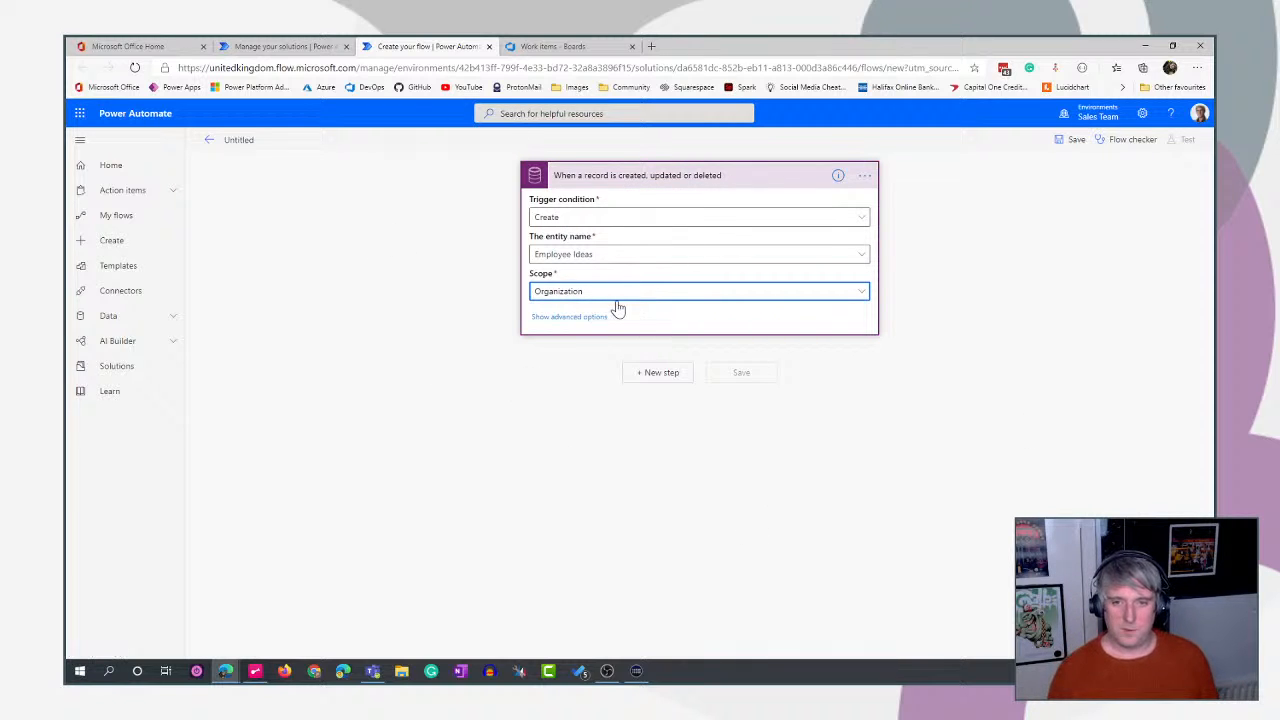
Add the Azure DevOps action "Create a work item" as the flow's step after the trigger.
left_click(662, 373)
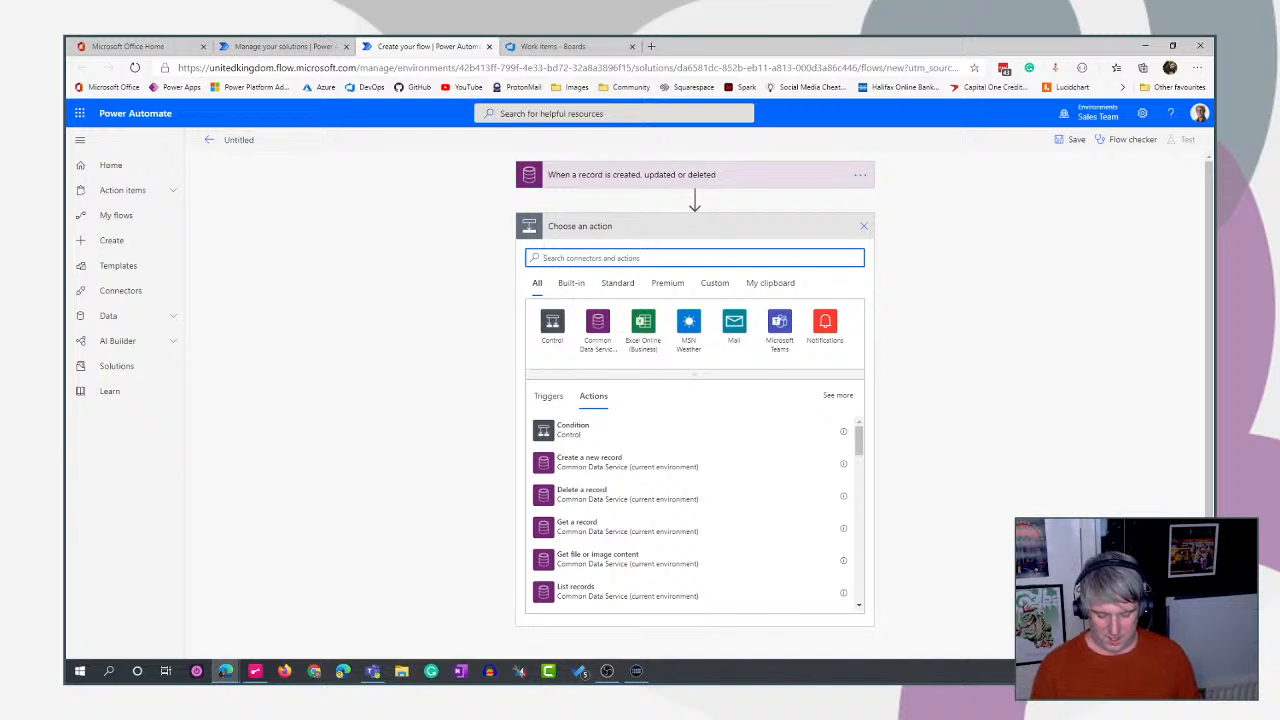
type("devops")
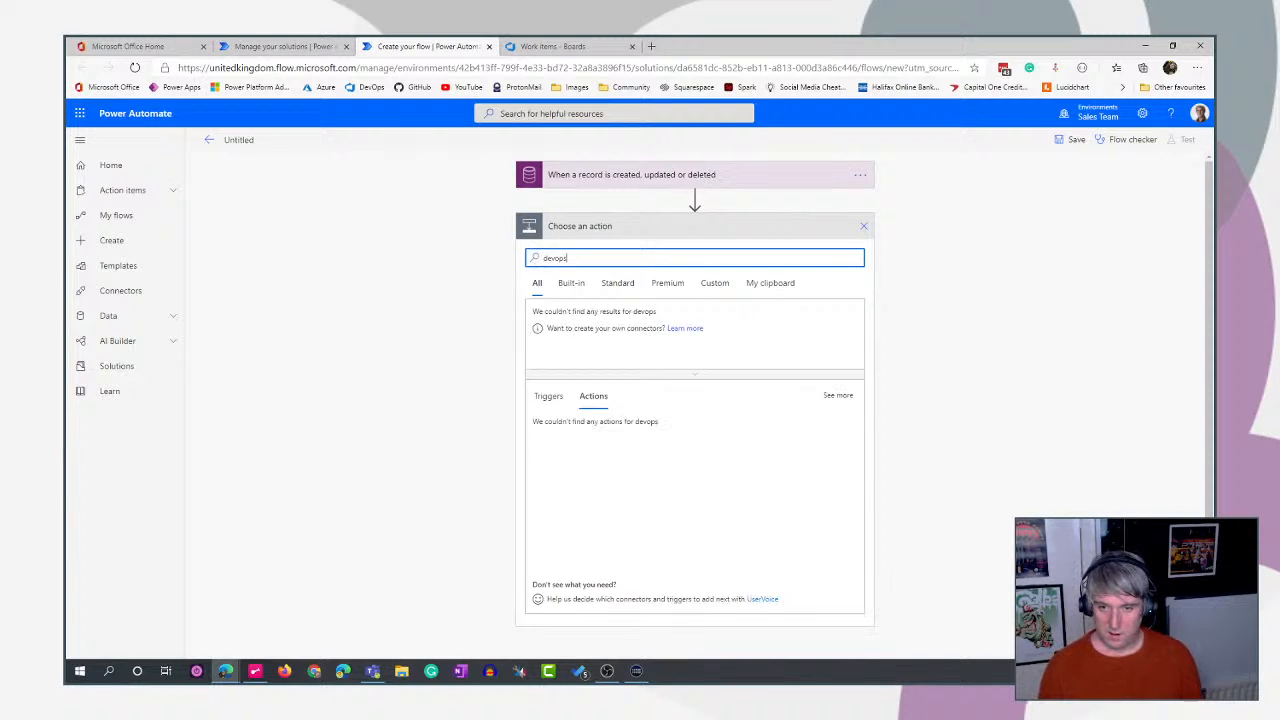
left_click(552, 322)
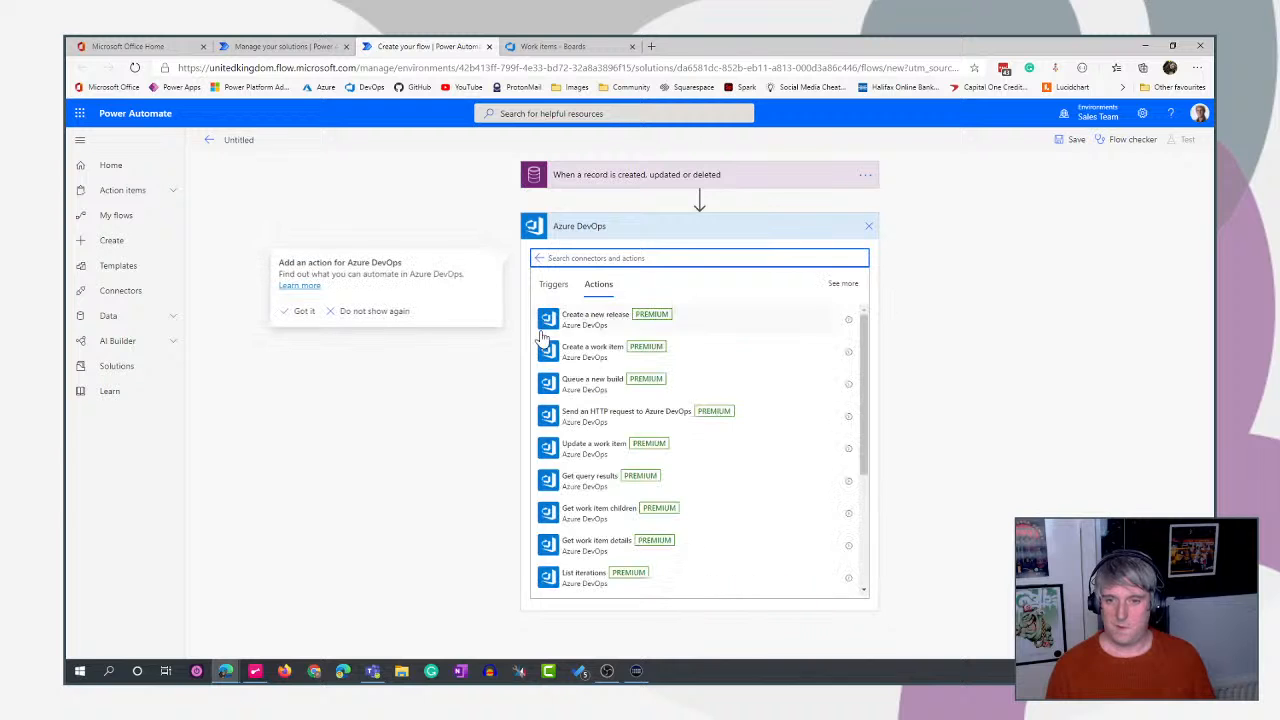
left_click(591, 359)
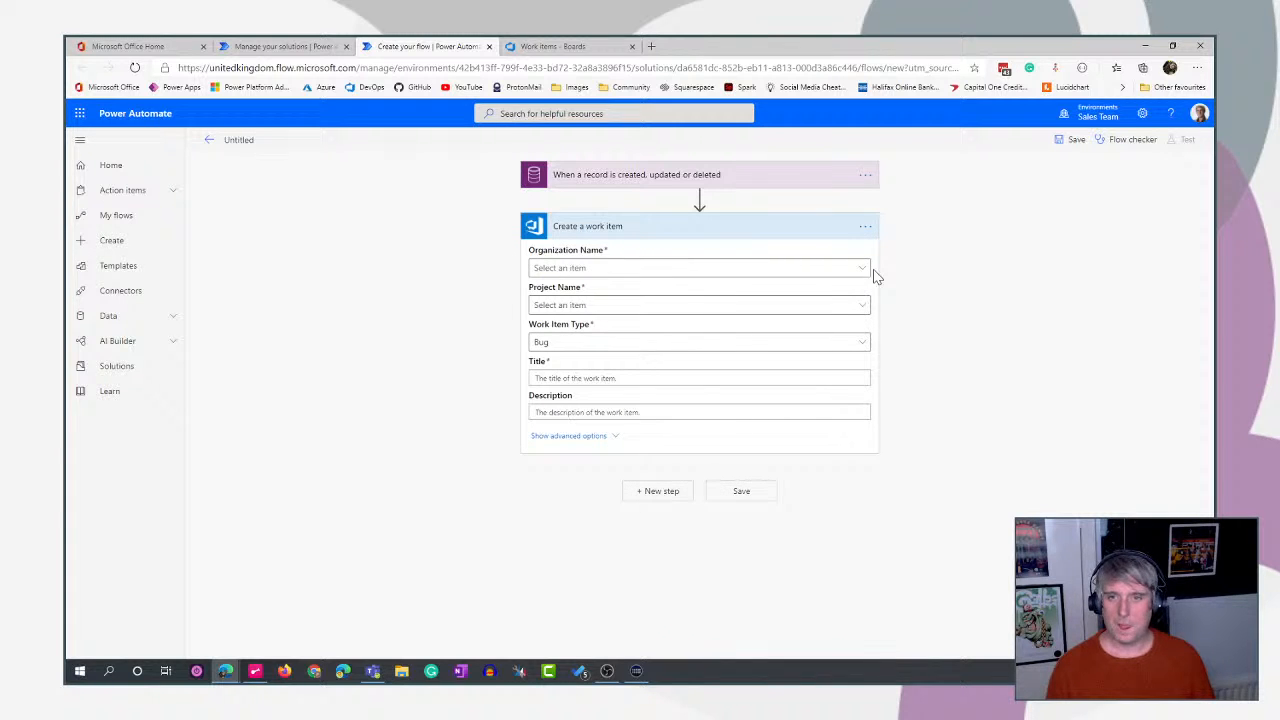
Set the work item action's organization name to freefall365 and its project name to Closing Pin Ltd.
left_click(590, 47)
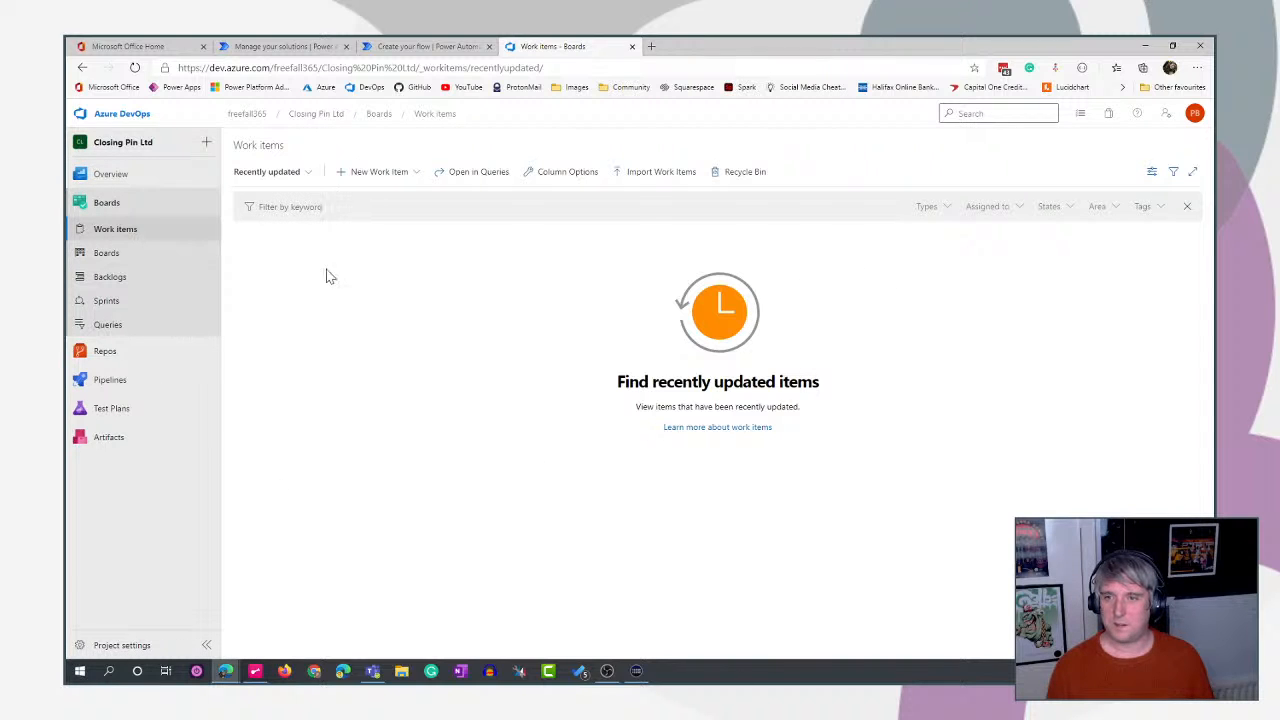
left_click(410, 47)
left_click(609, 270)
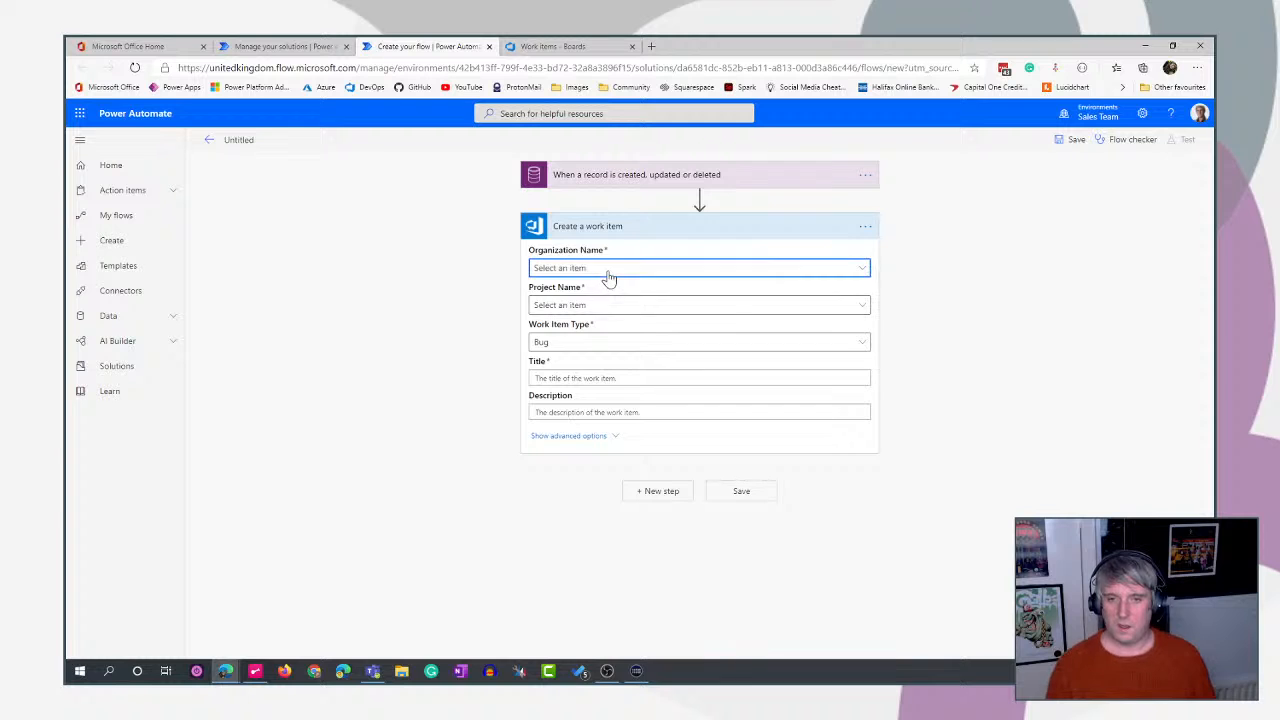
left_click(561, 350)
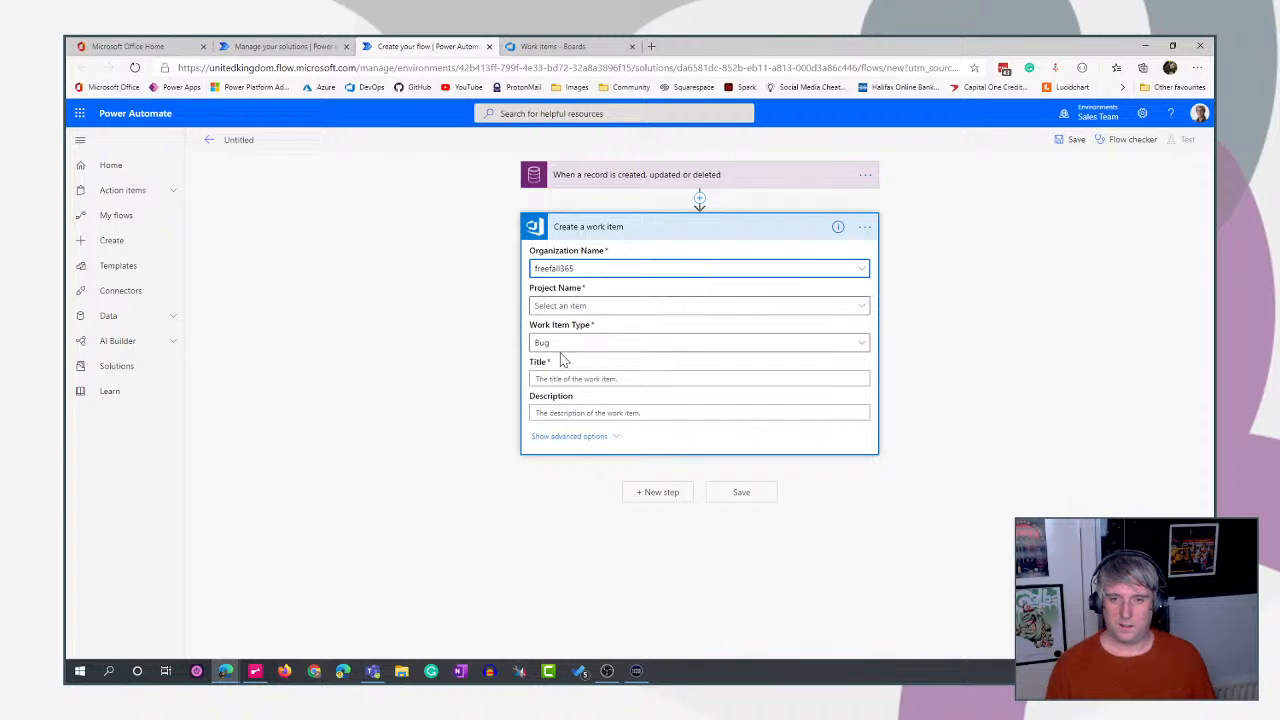
left_click(860, 309)
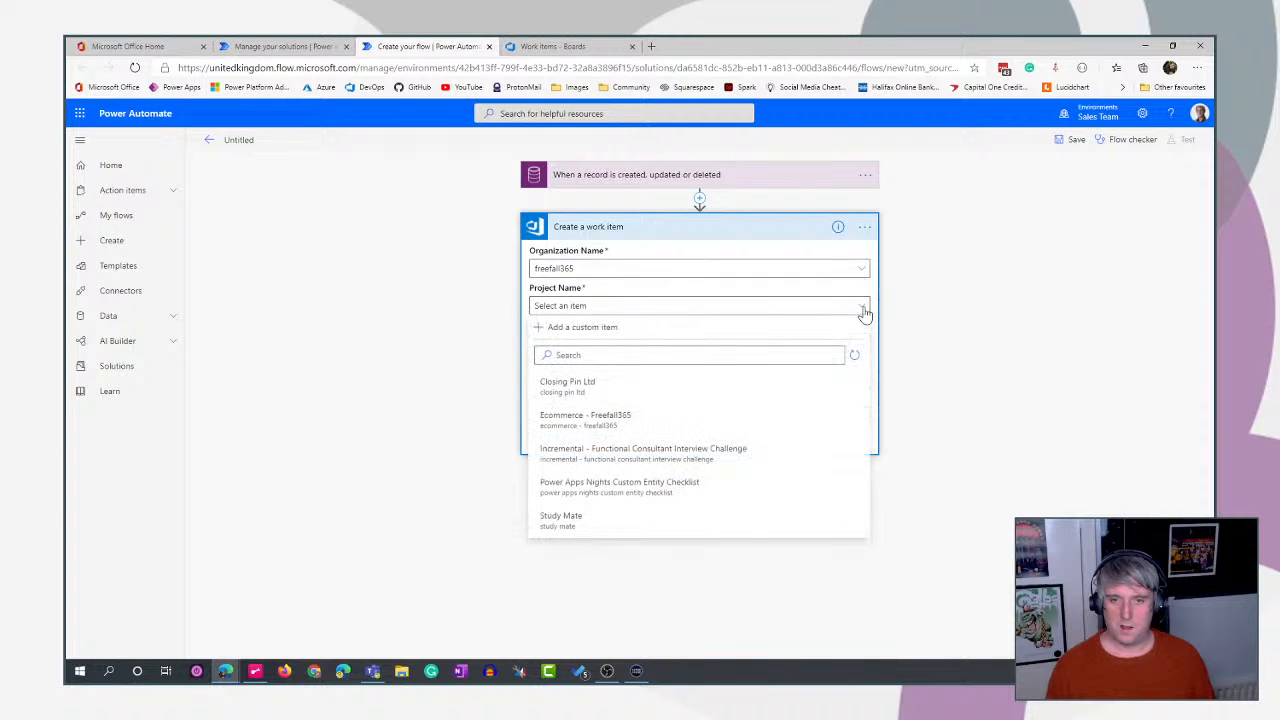
left_click(575, 386)
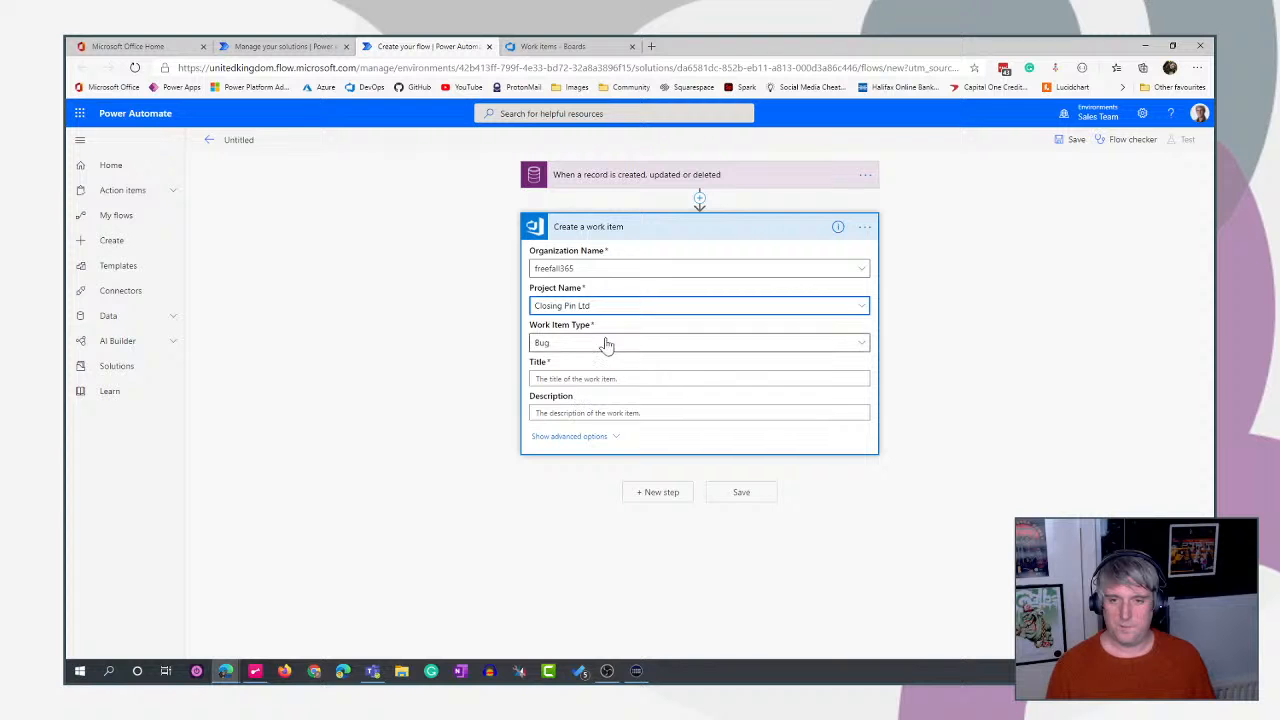
Set the work item type to User Story.
left_click(849, 348)
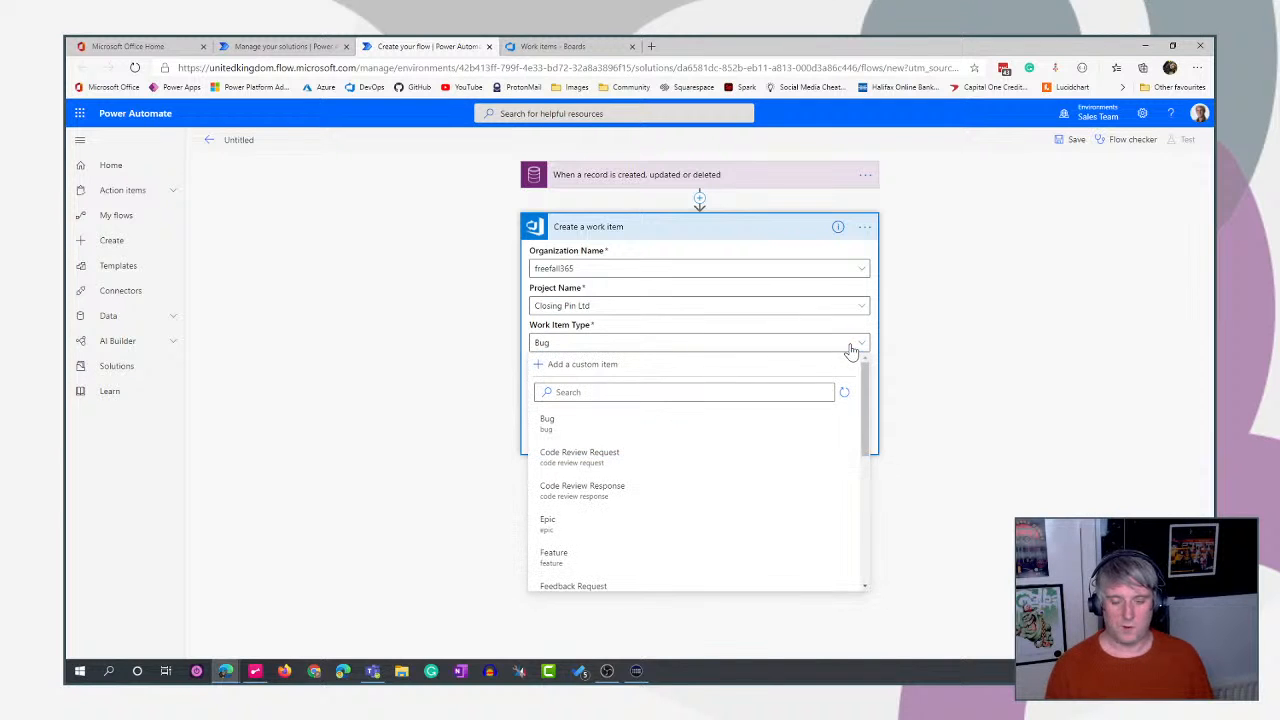
left_click(680, 391)
type("user")
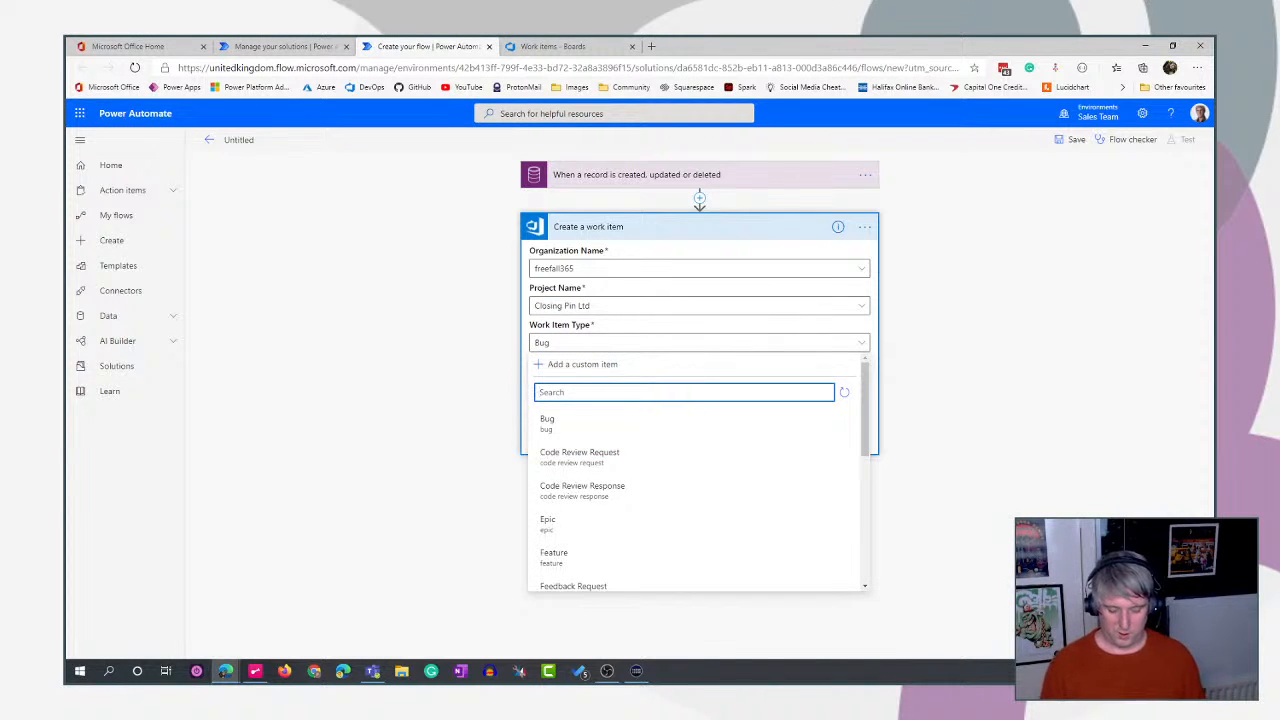
left_click(652, 428)
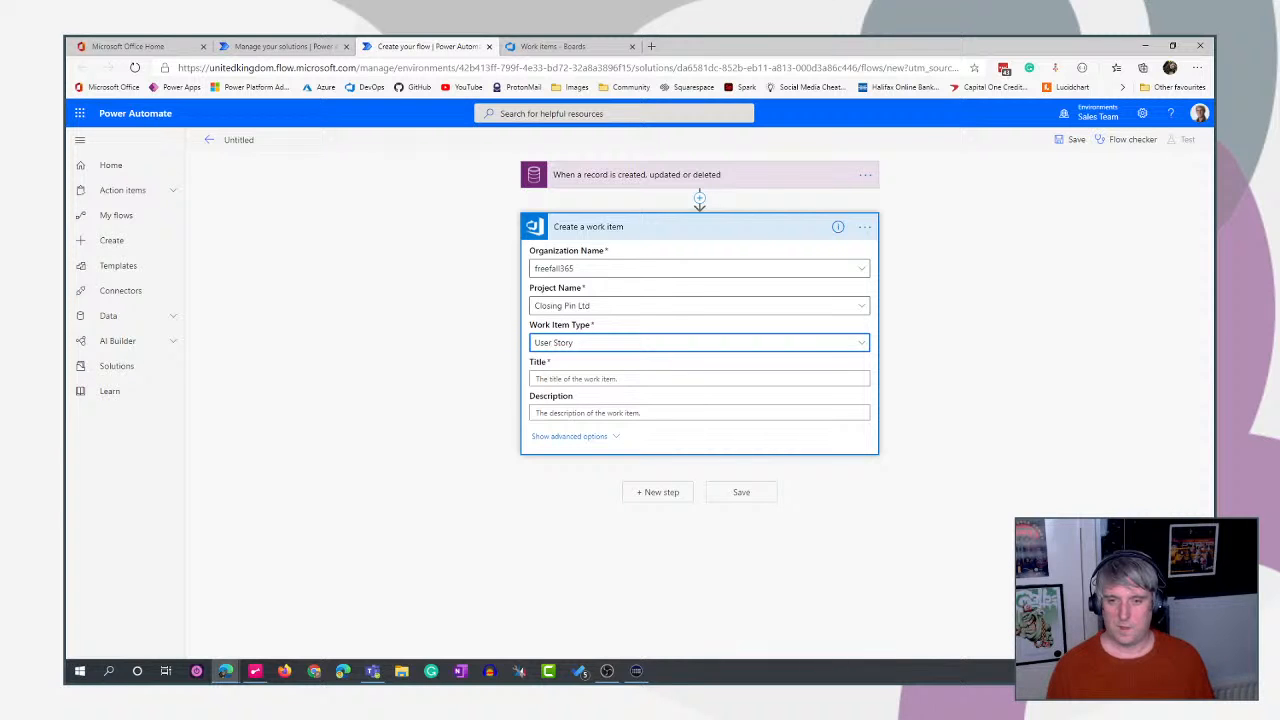
Fill the work item's title with the dynamic value Title from the trigger record.
left_click(620, 379)
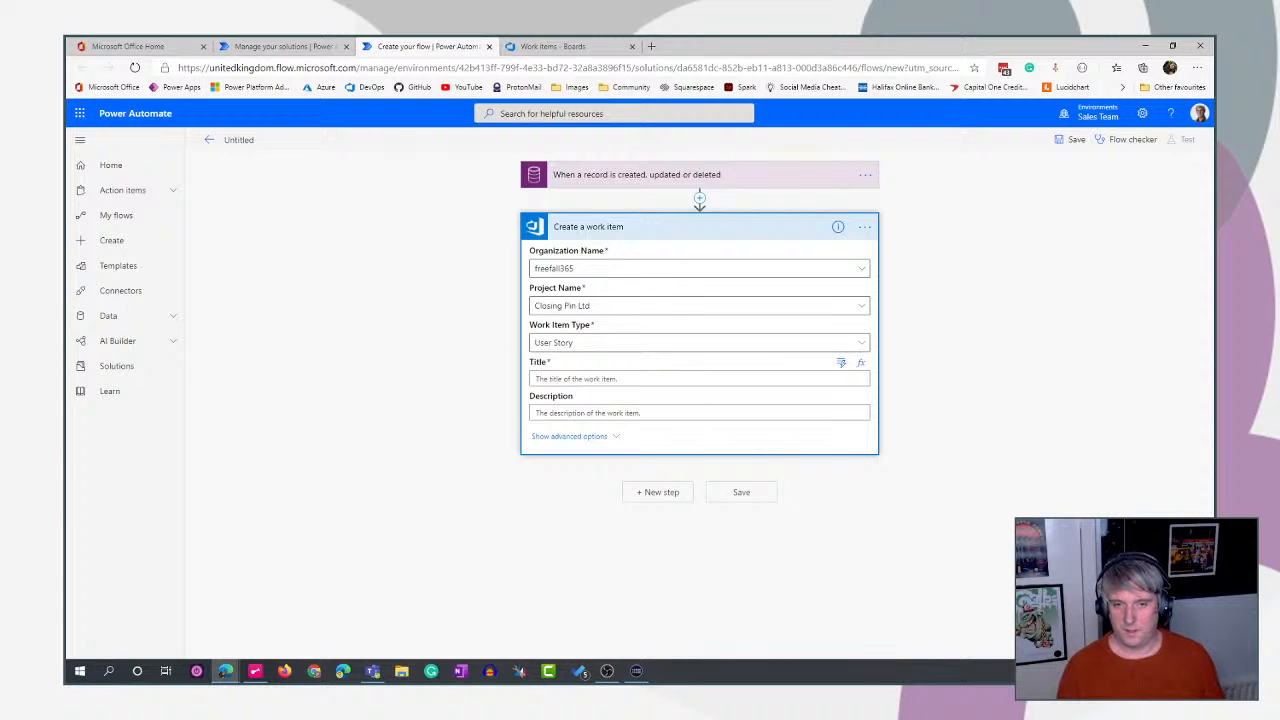
left_click(841, 364)
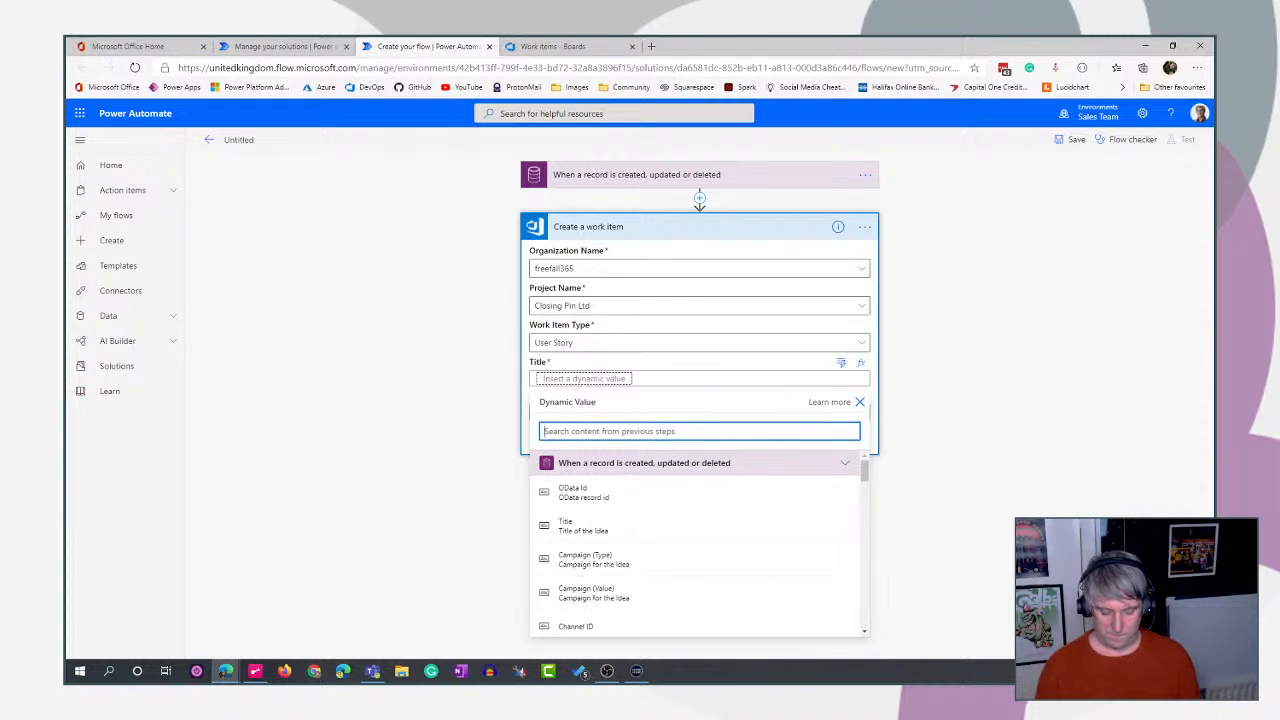
type("na")
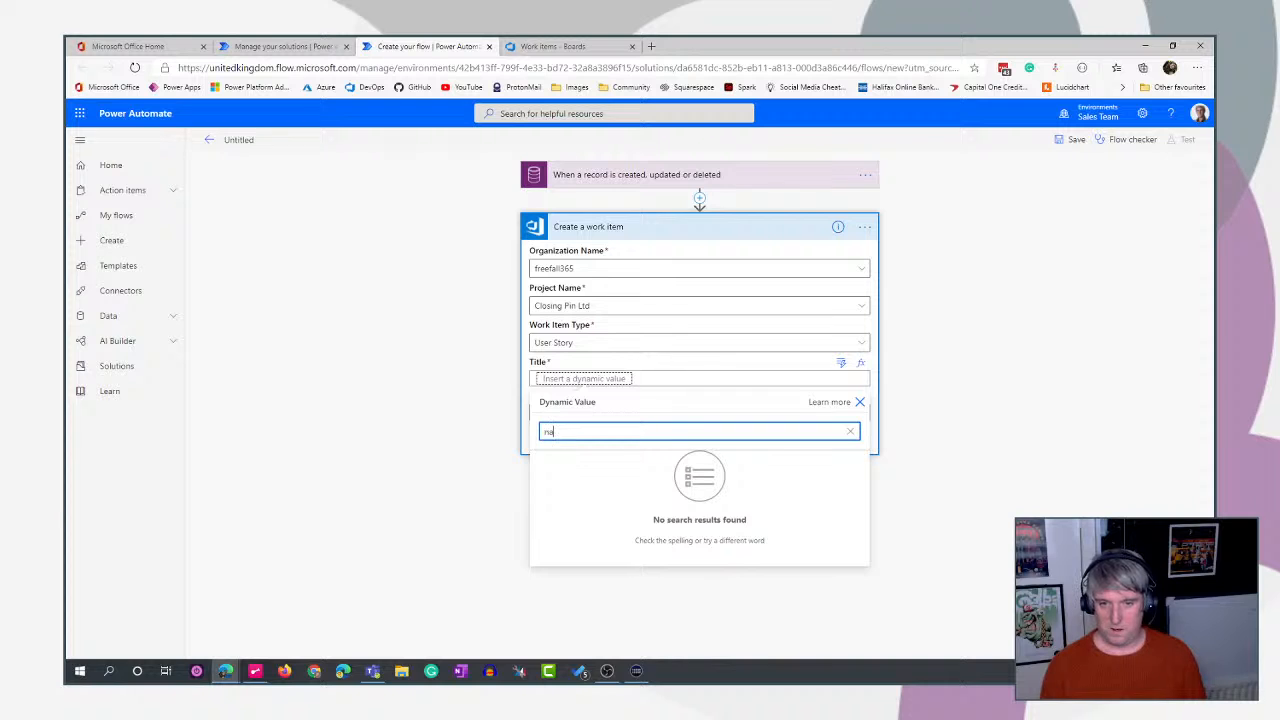
key("BackSpace")
key("BackSpace")
type("tit")
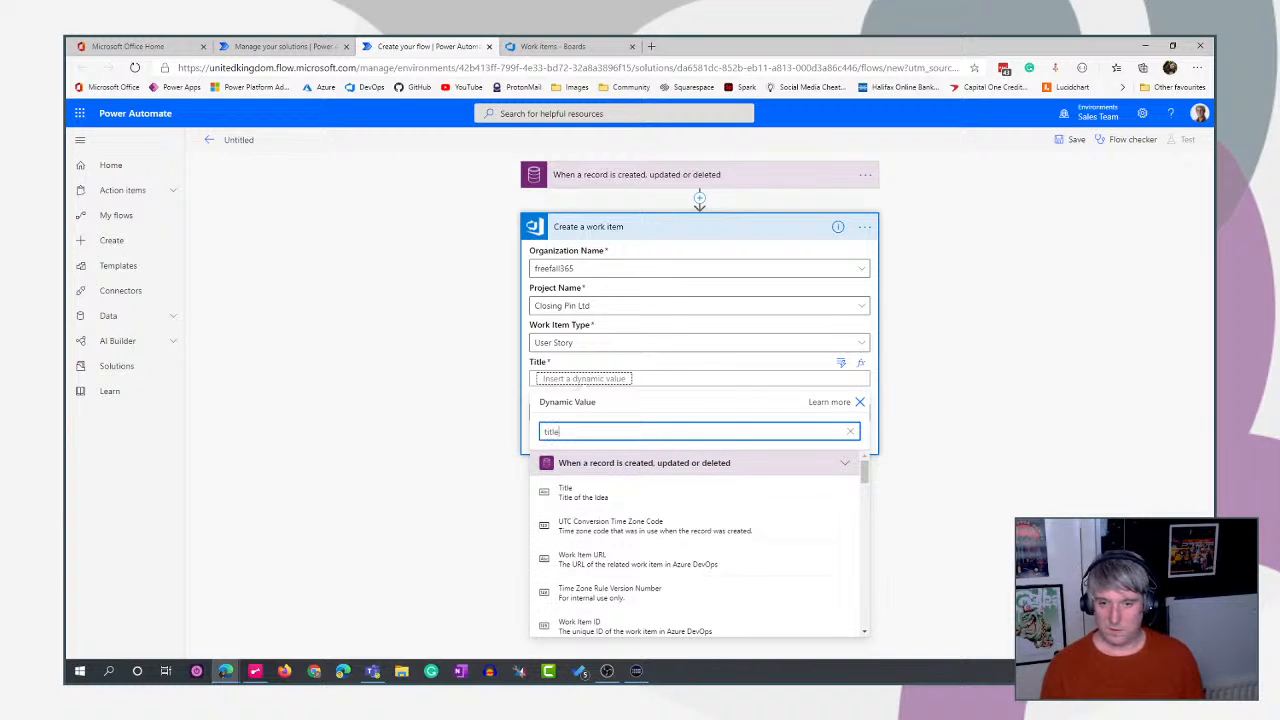
type("le")
left_click(605, 492)
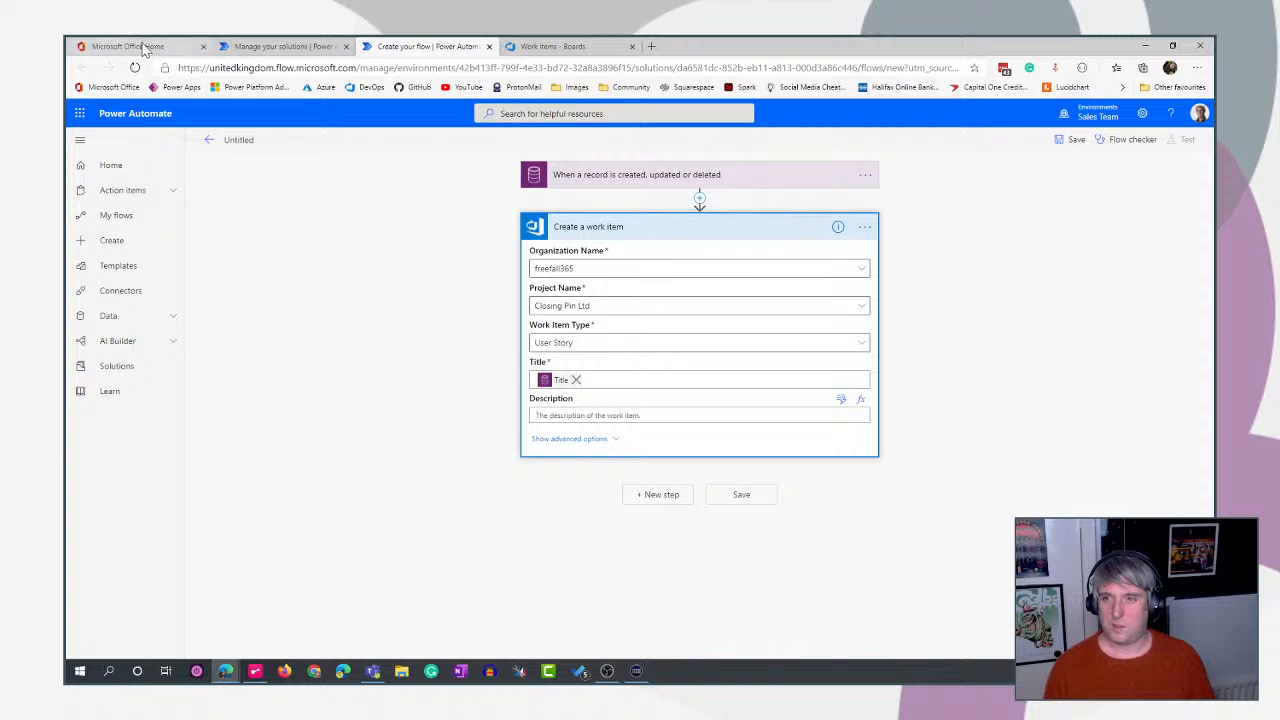
Fill the work item's description with the trigger record's dynamic value Description and collapse the action card.
left_click(280, 47)
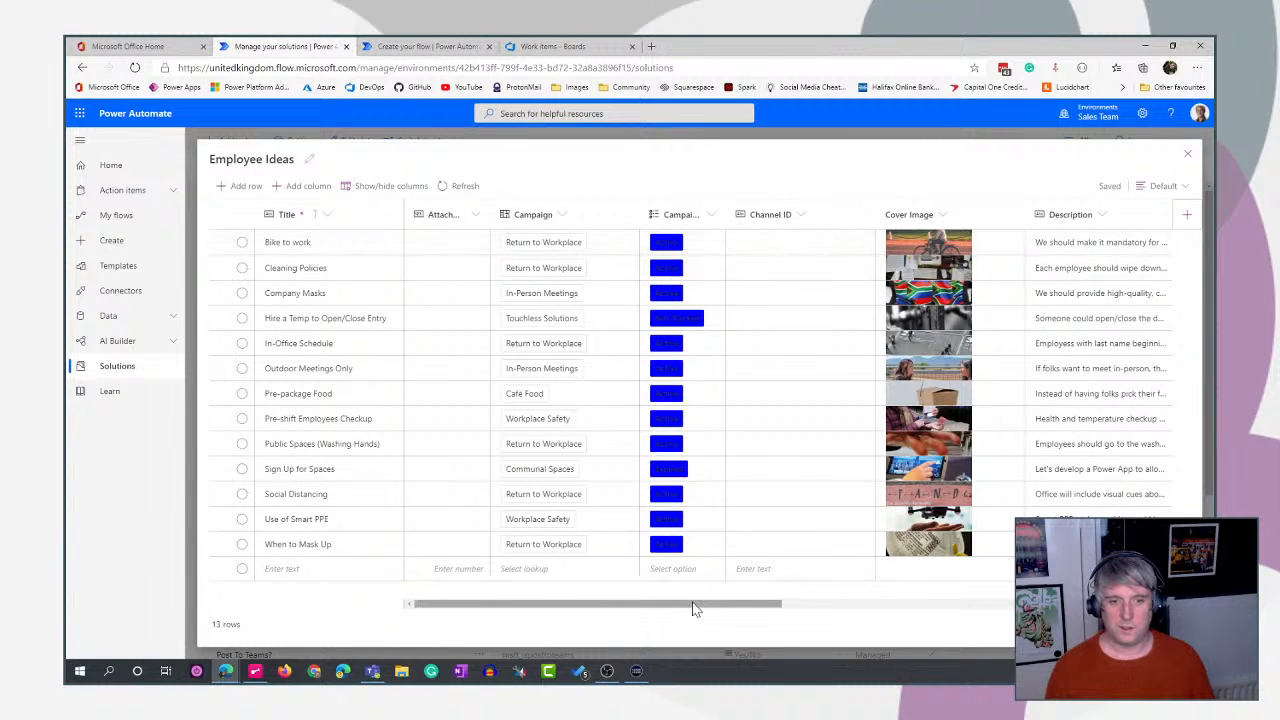
left_click_drag(695, 608, 849, 608)
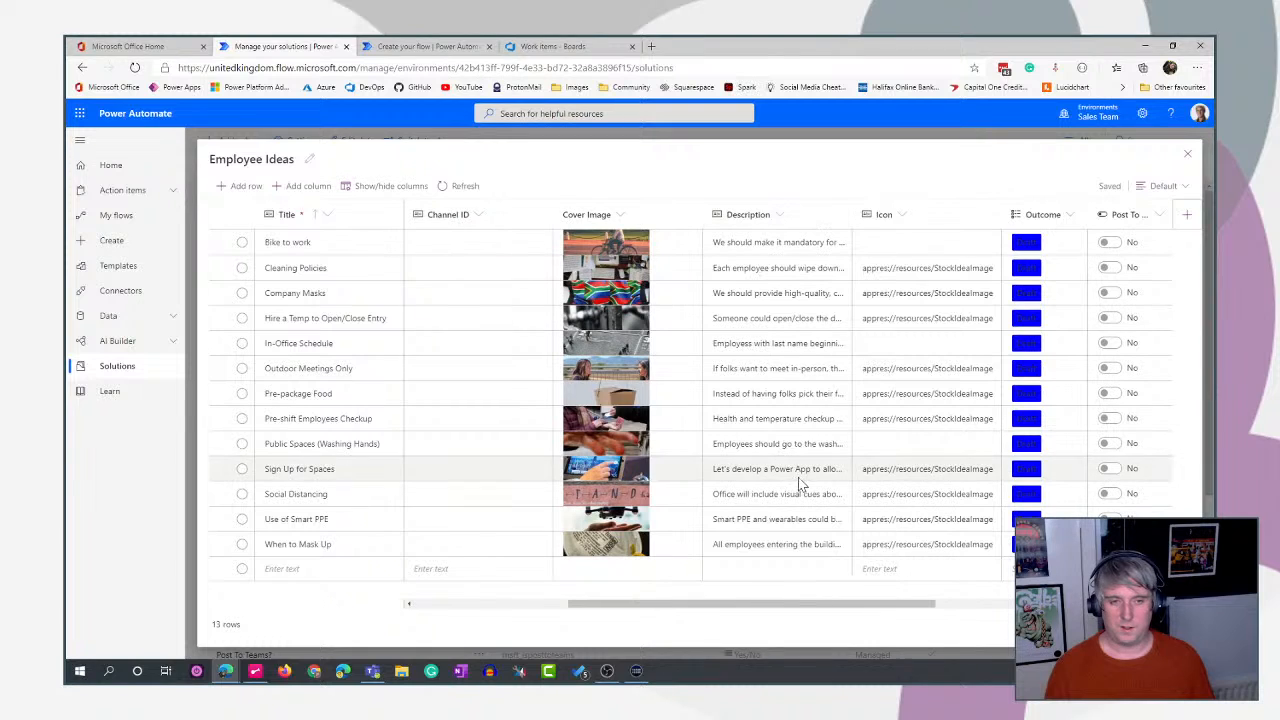
left_click(370, 48)
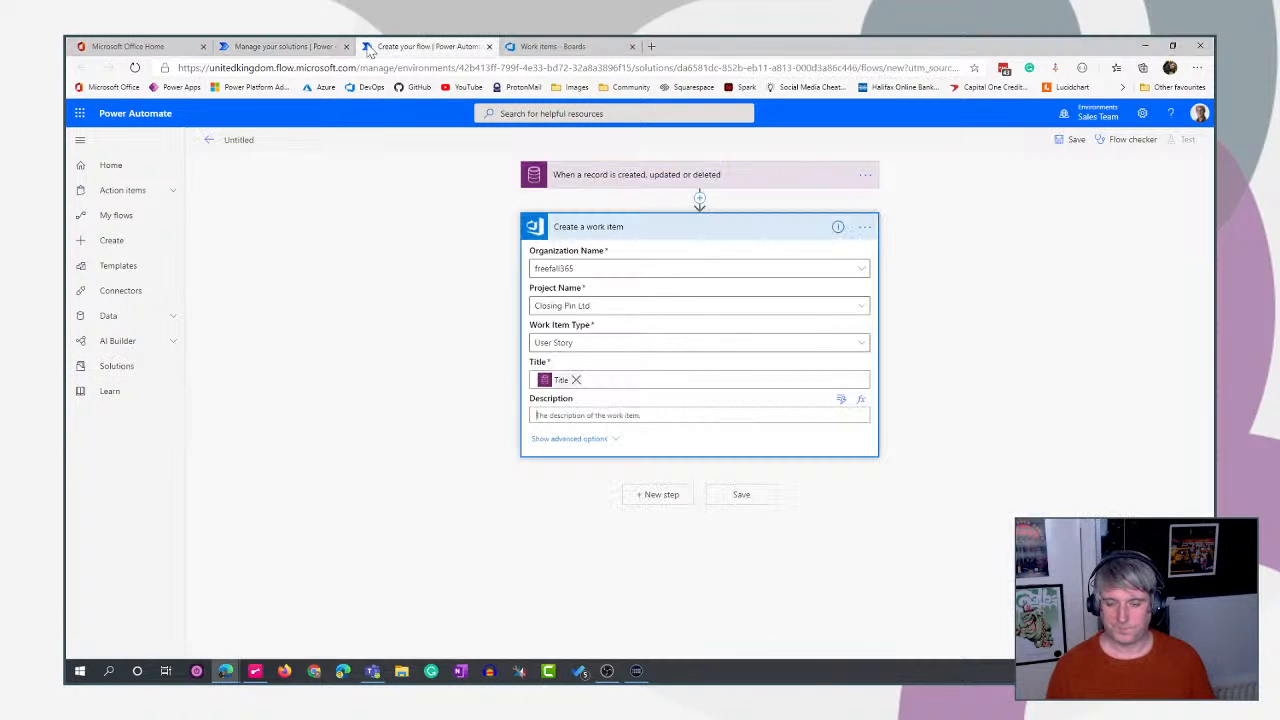
left_click(840, 399)
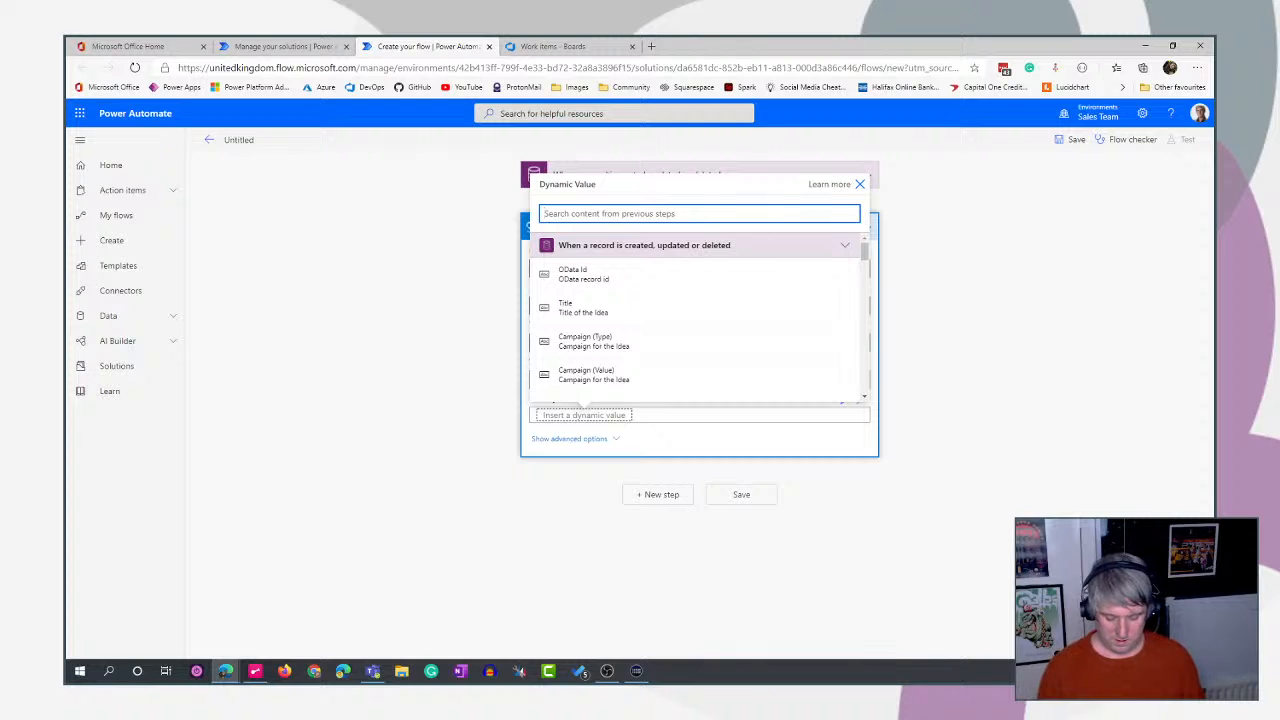
type("description")
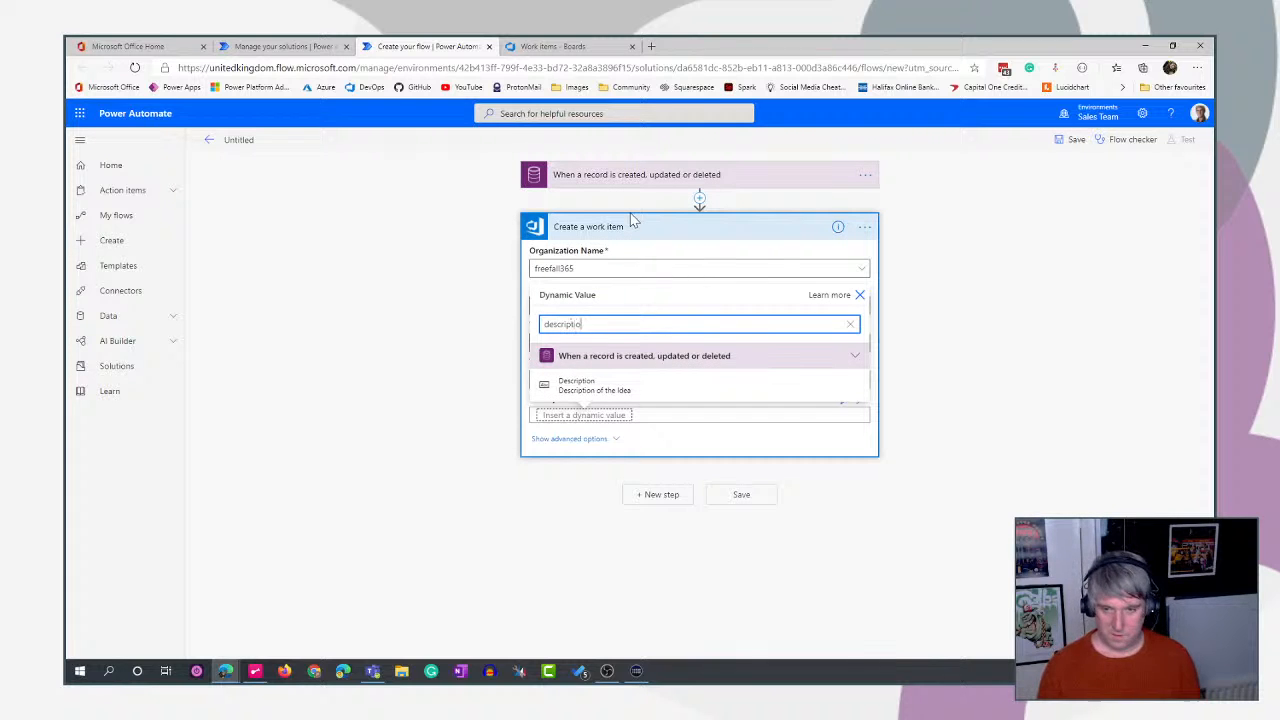
left_click(581, 388)
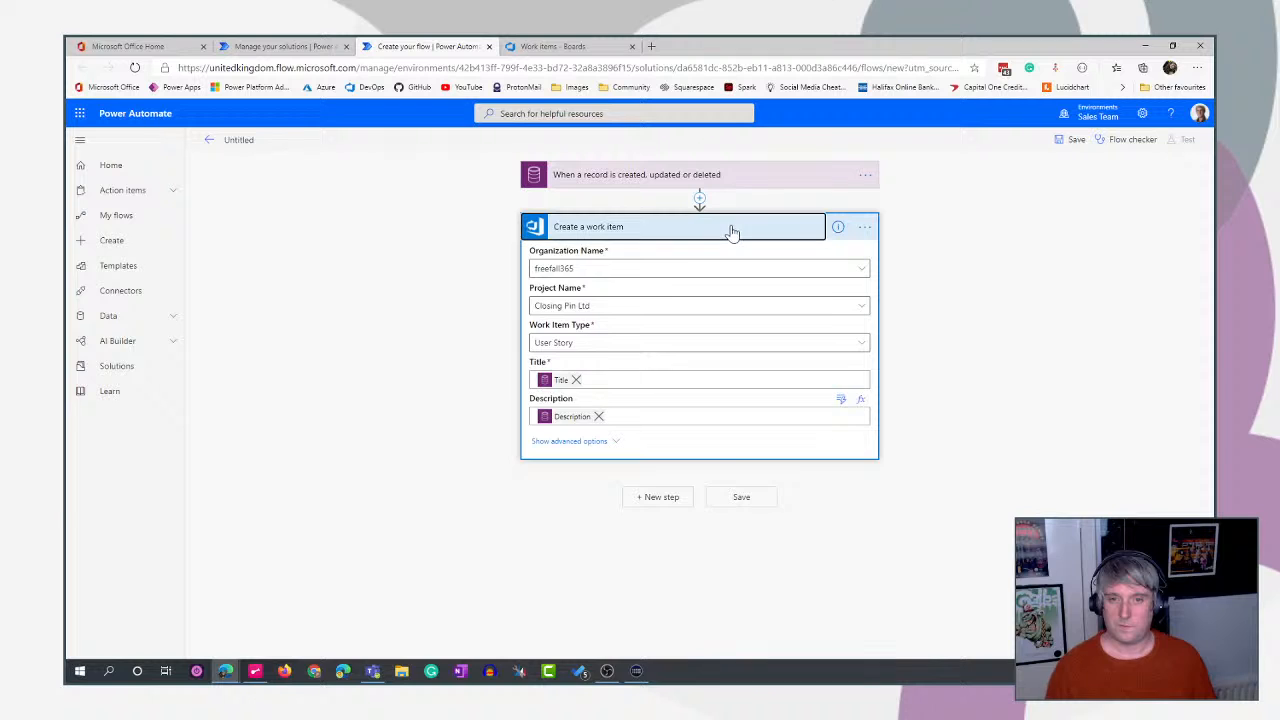
left_click(731, 228)
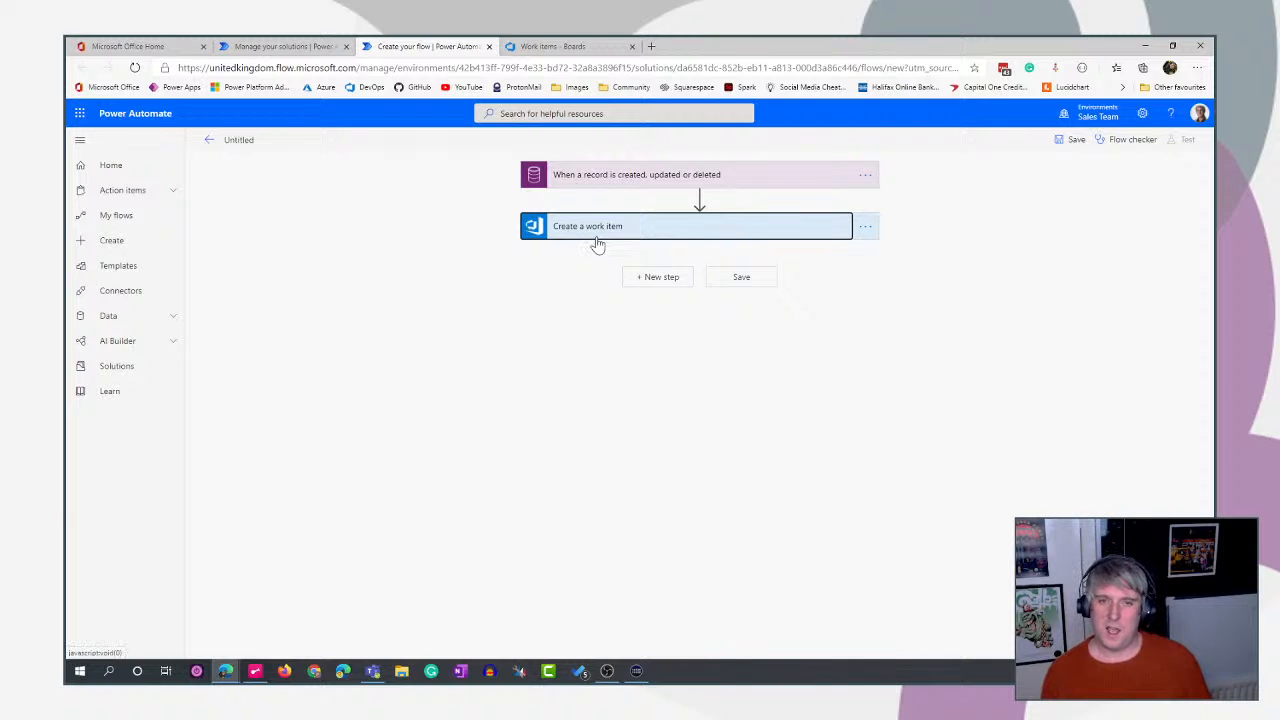
View the columns of the Employee Idea table in the Employee Ideas - Extended solution.
left_click(280, 46)
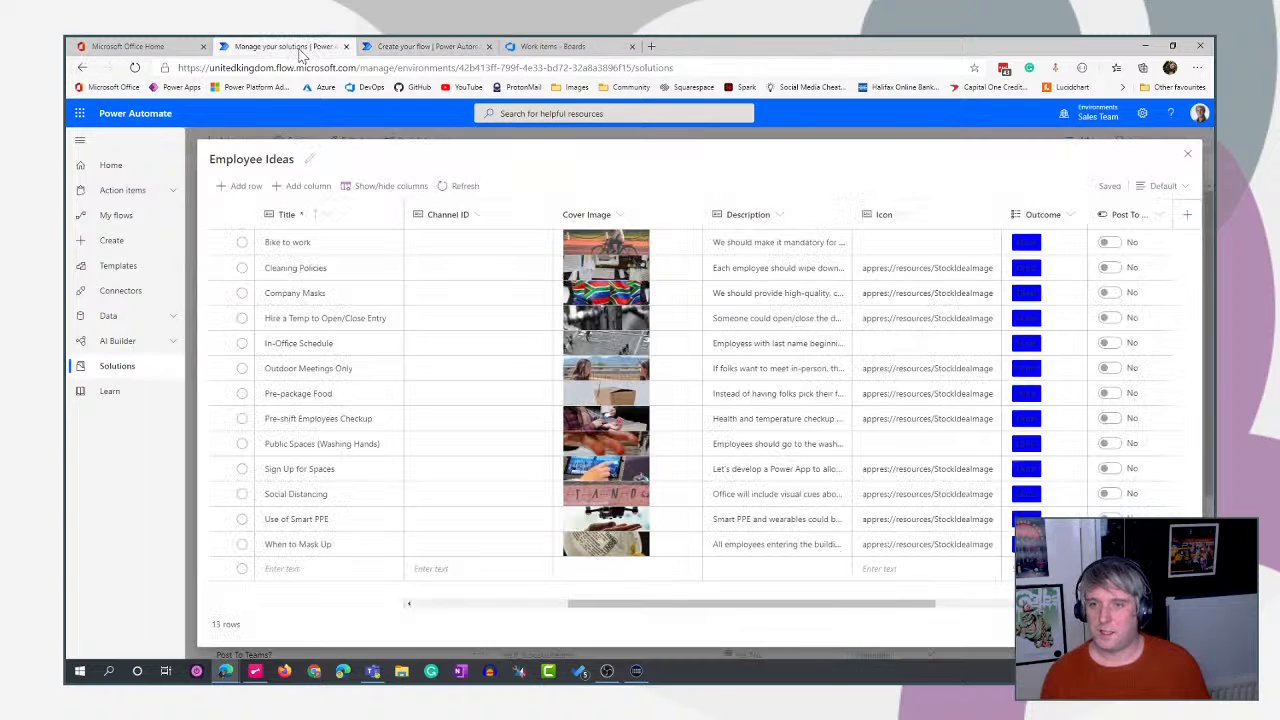
left_click(1185, 158)
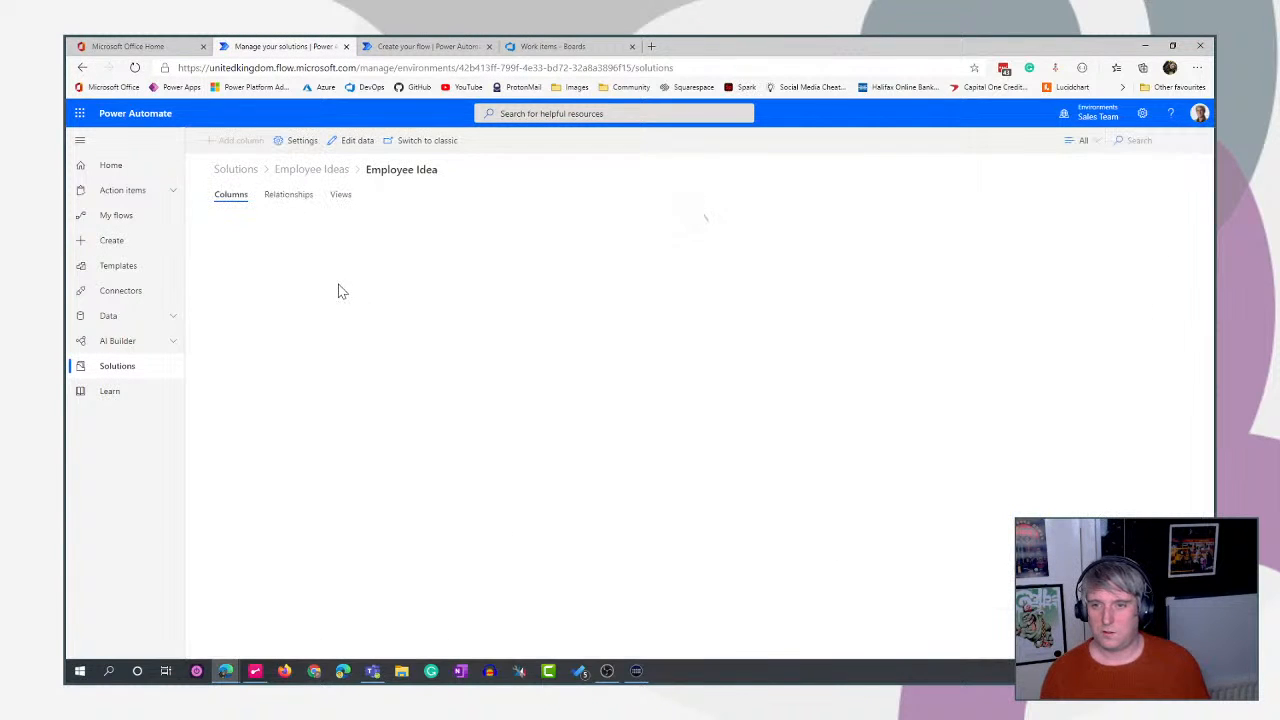
left_click(312, 169)
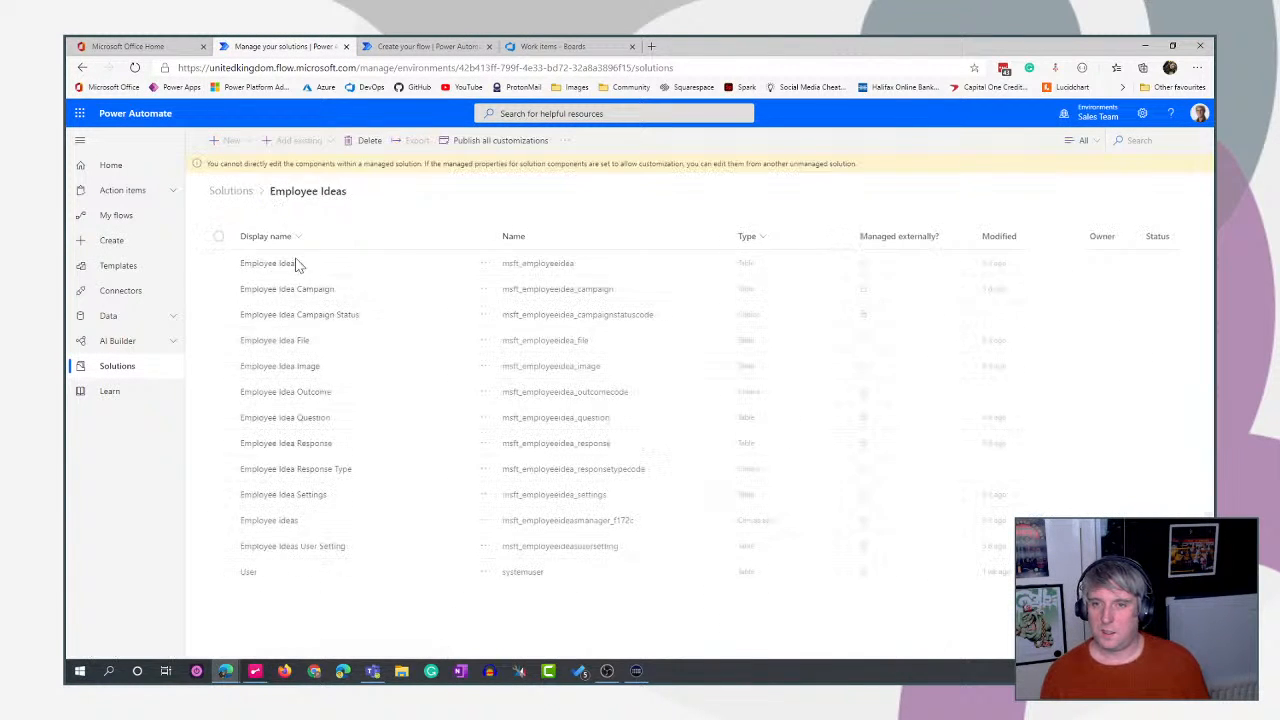
left_click(268, 272)
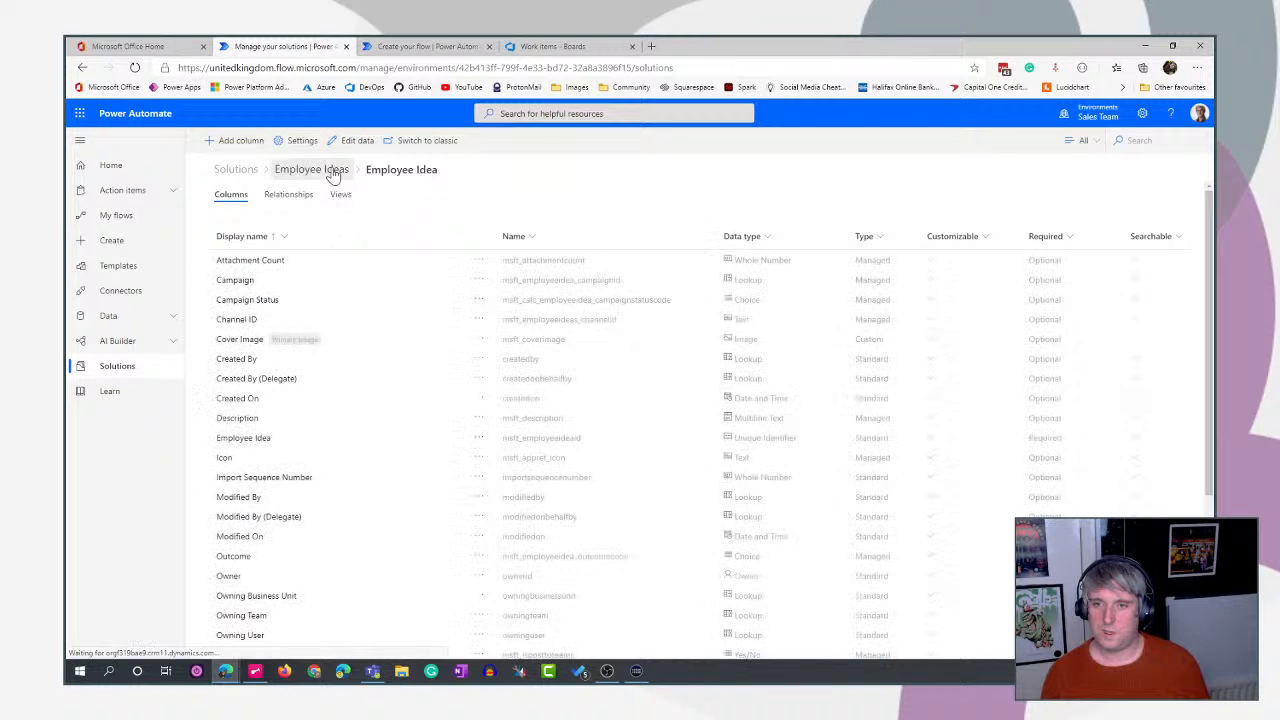
left_click(318, 170)
left_click(220, 193)
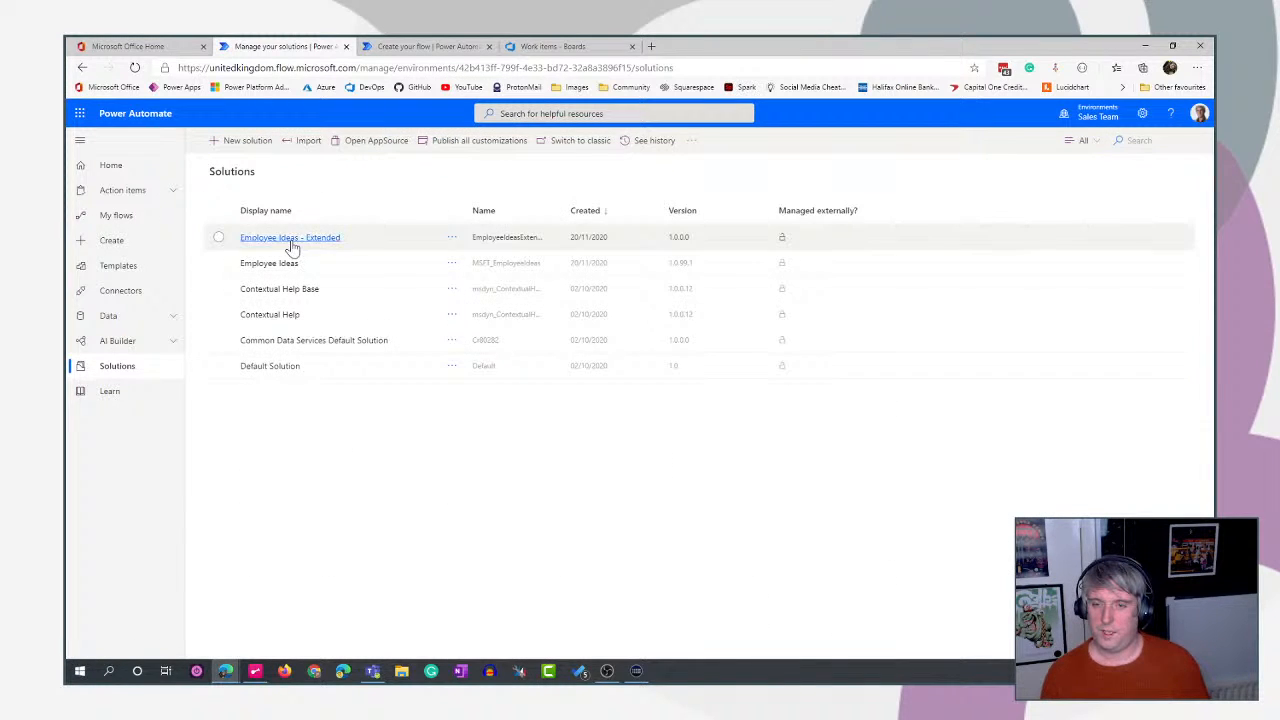
left_click(289, 240)
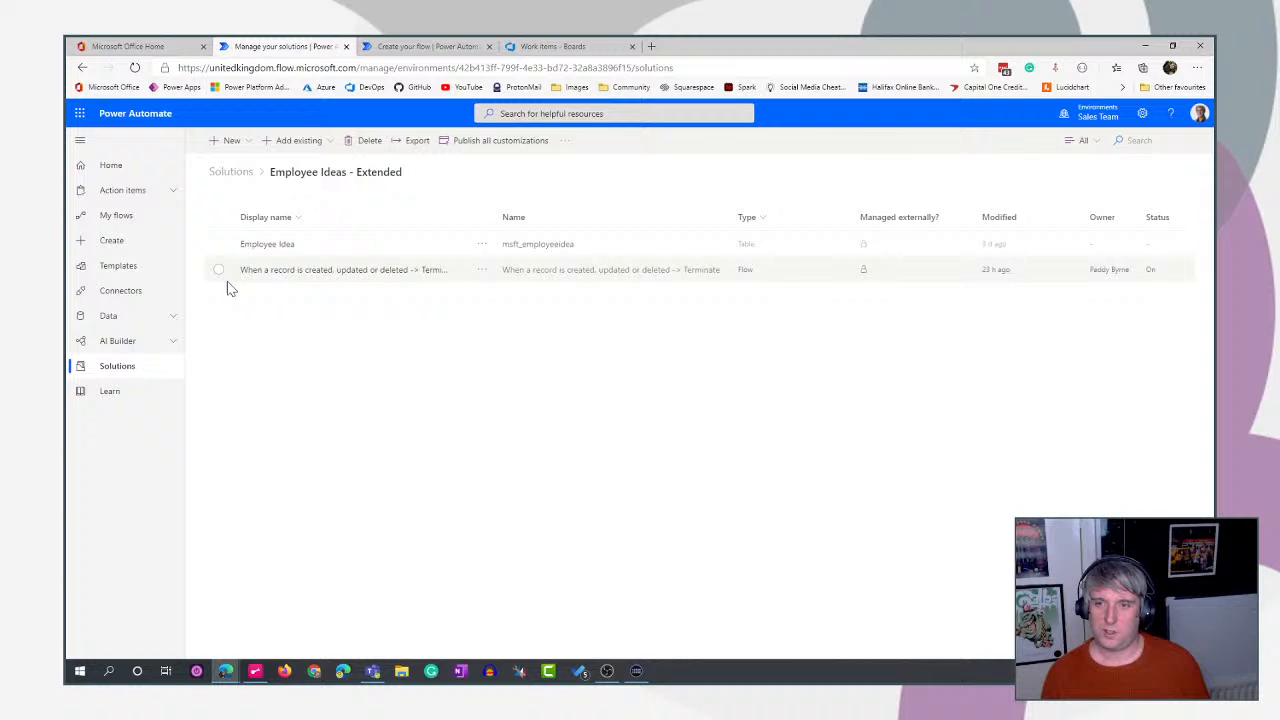
left_click(266, 245)
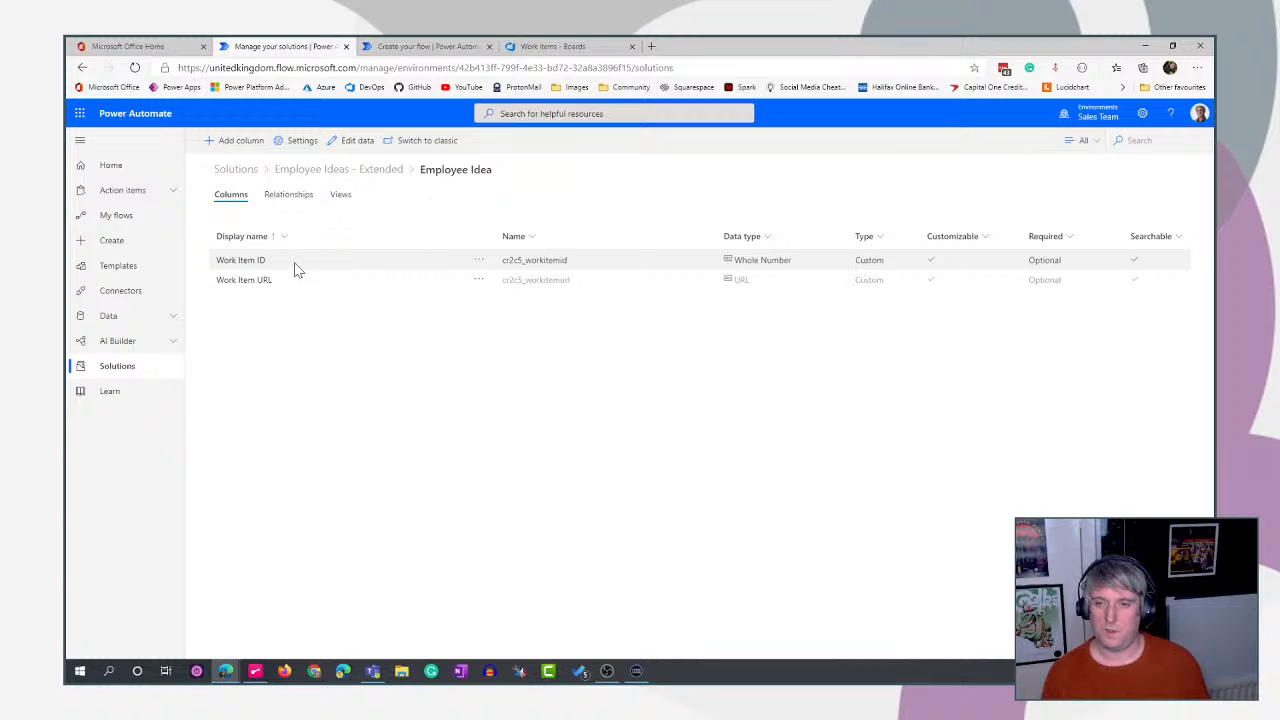
Add the Common Data Service (current environment) action "Update a record" after the work item action in the flow.
left_click(447, 46)
left_click(652, 279)
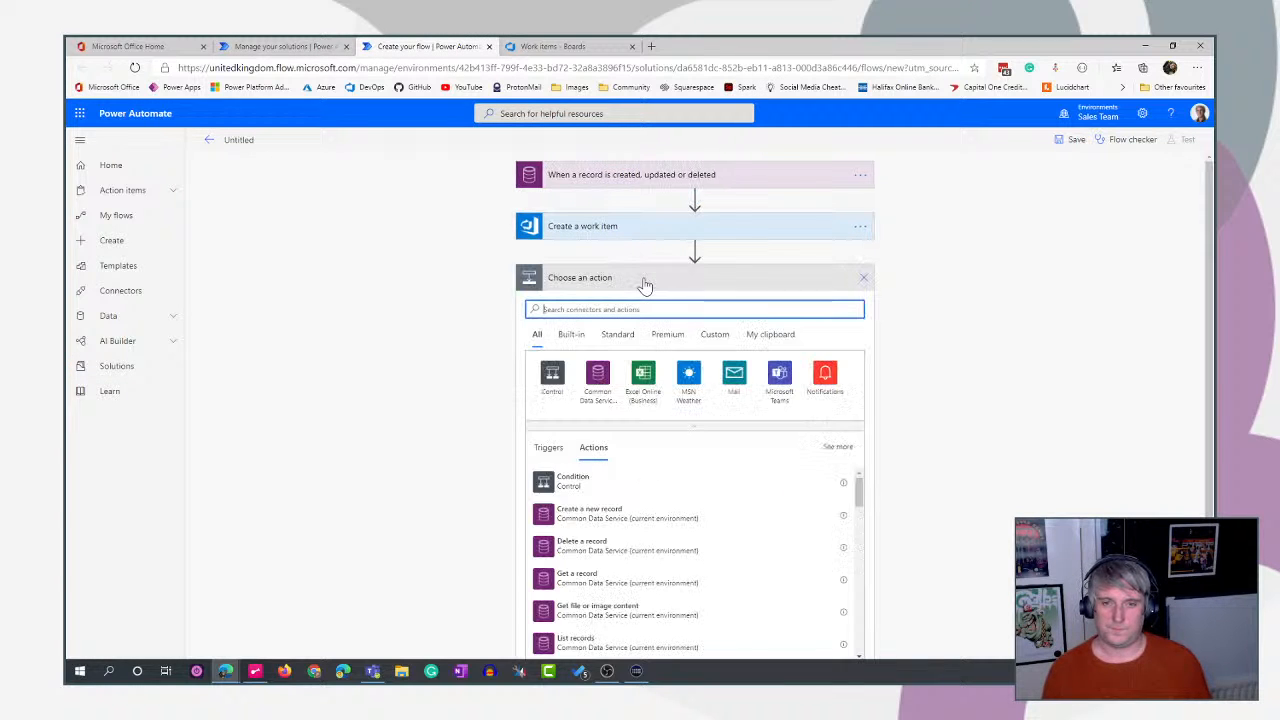
left_click(597, 378)
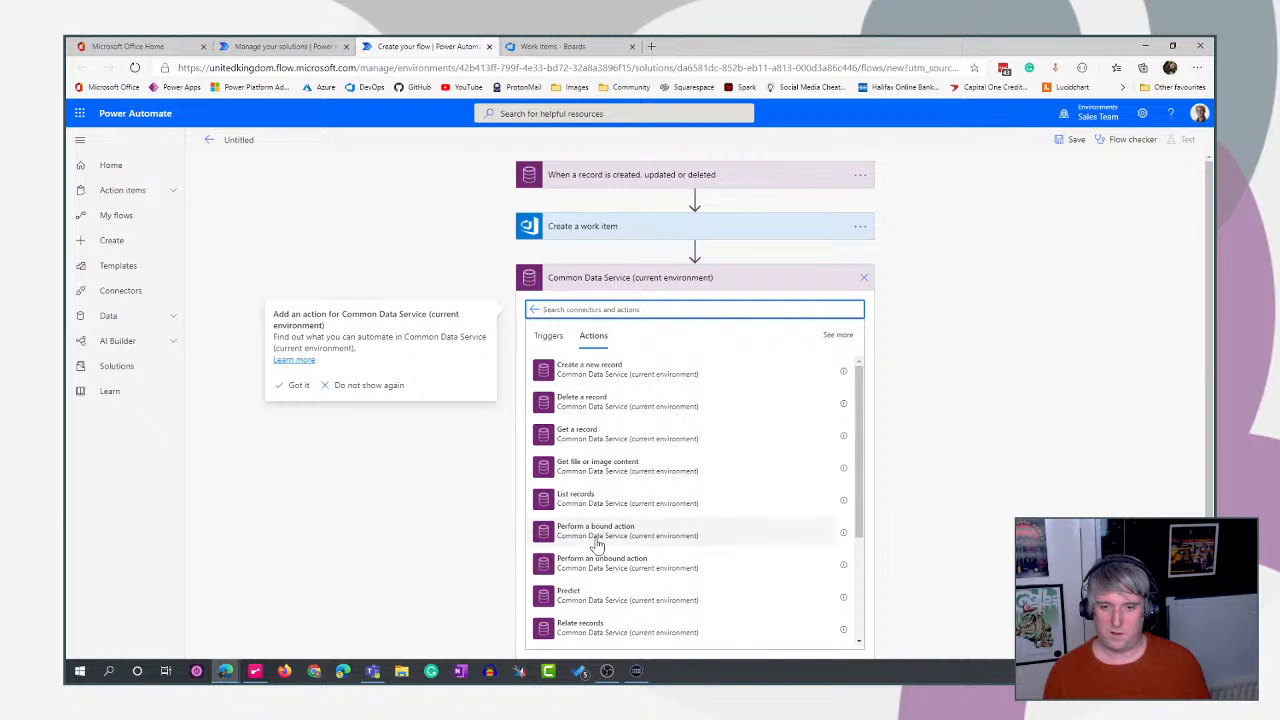
scroll(608, 540, "down", 1)
type("upd")
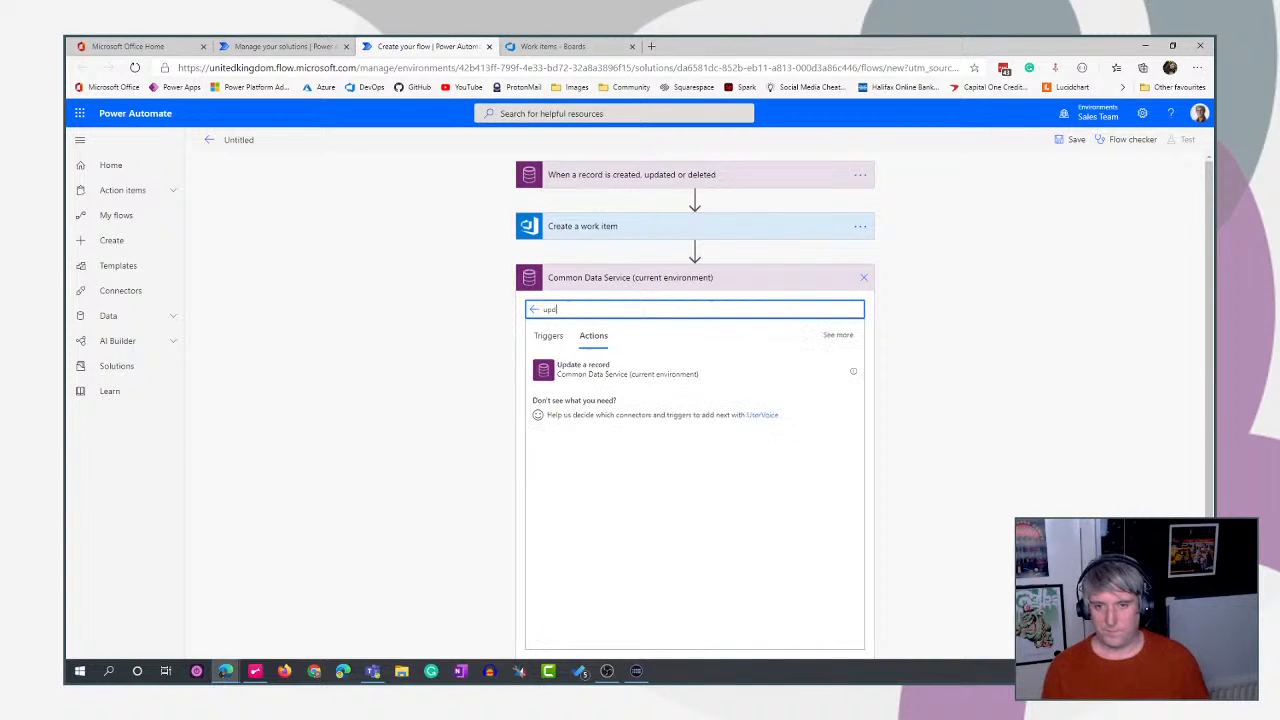
left_click(627, 380)
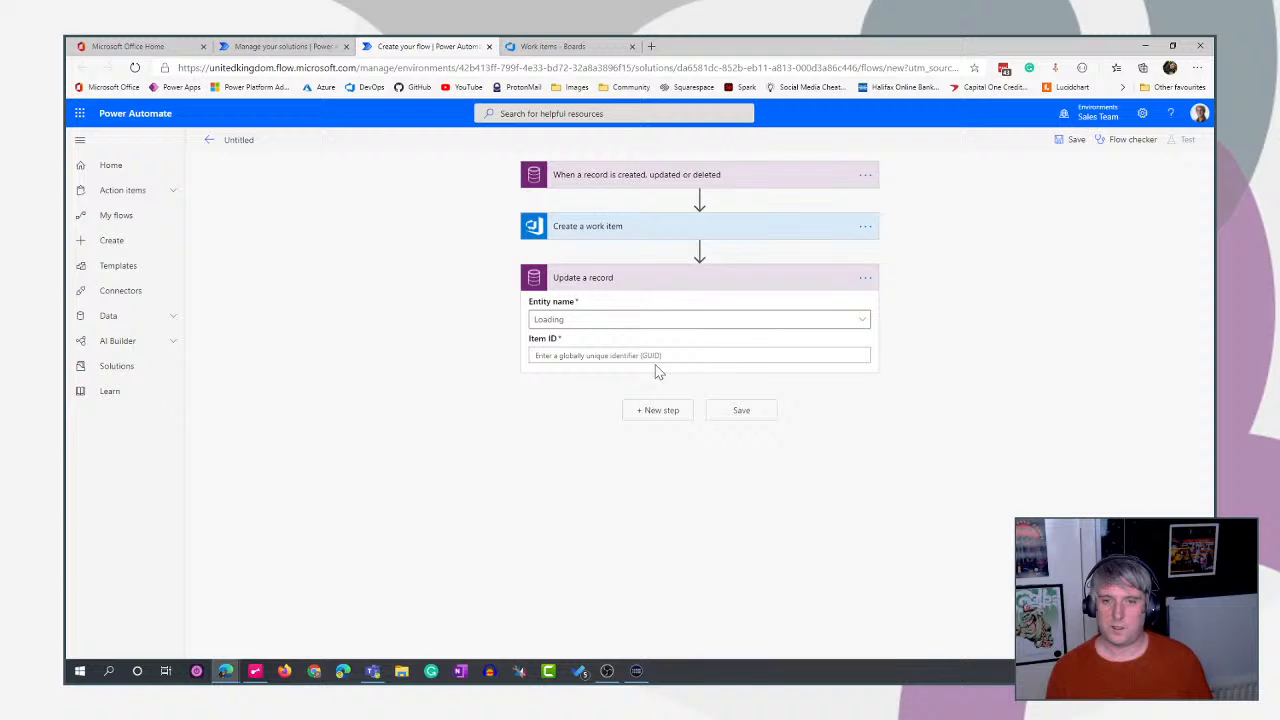
Set the entity name of the record update action to Employee Ideas.
left_click(771, 329)
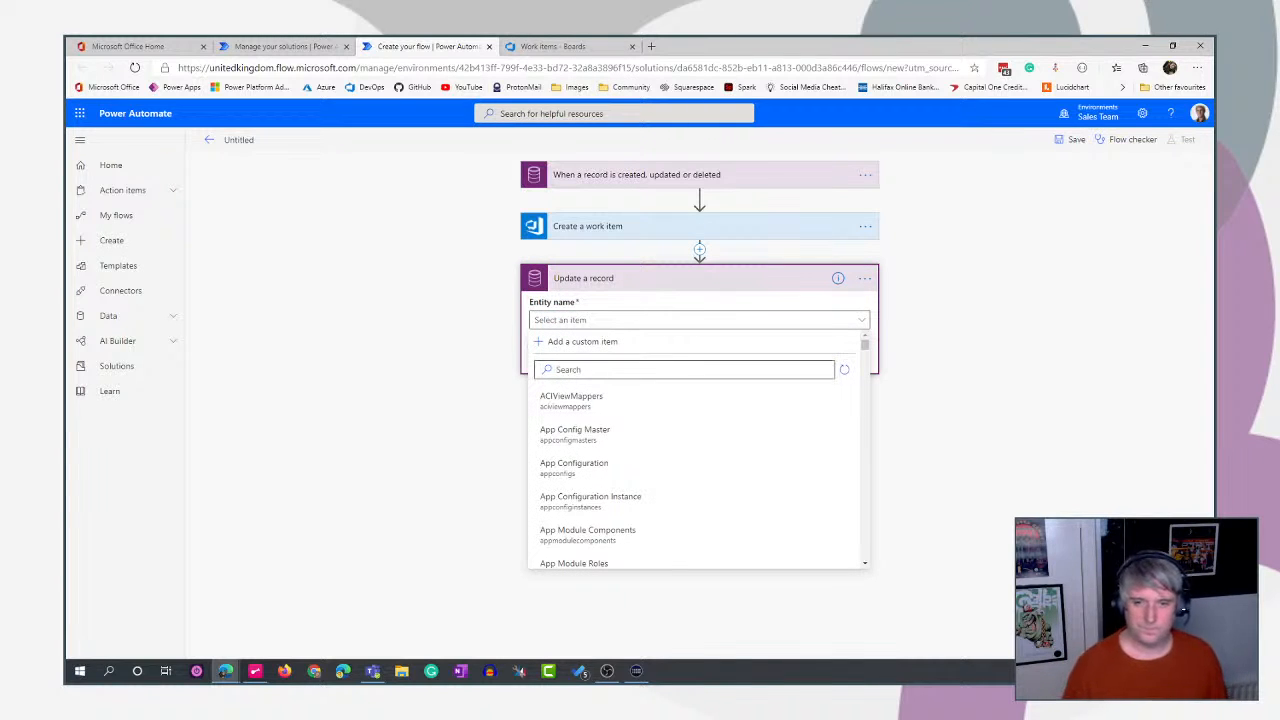
left_click(748, 369)
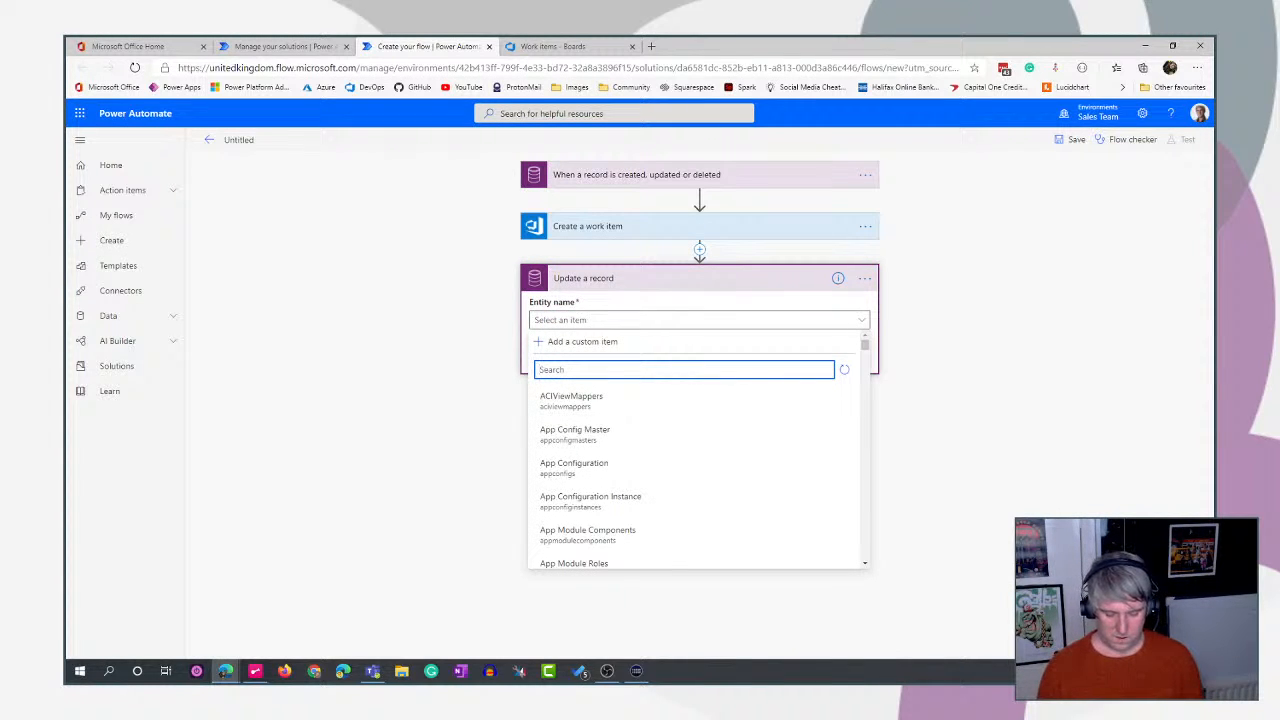
type("empl")
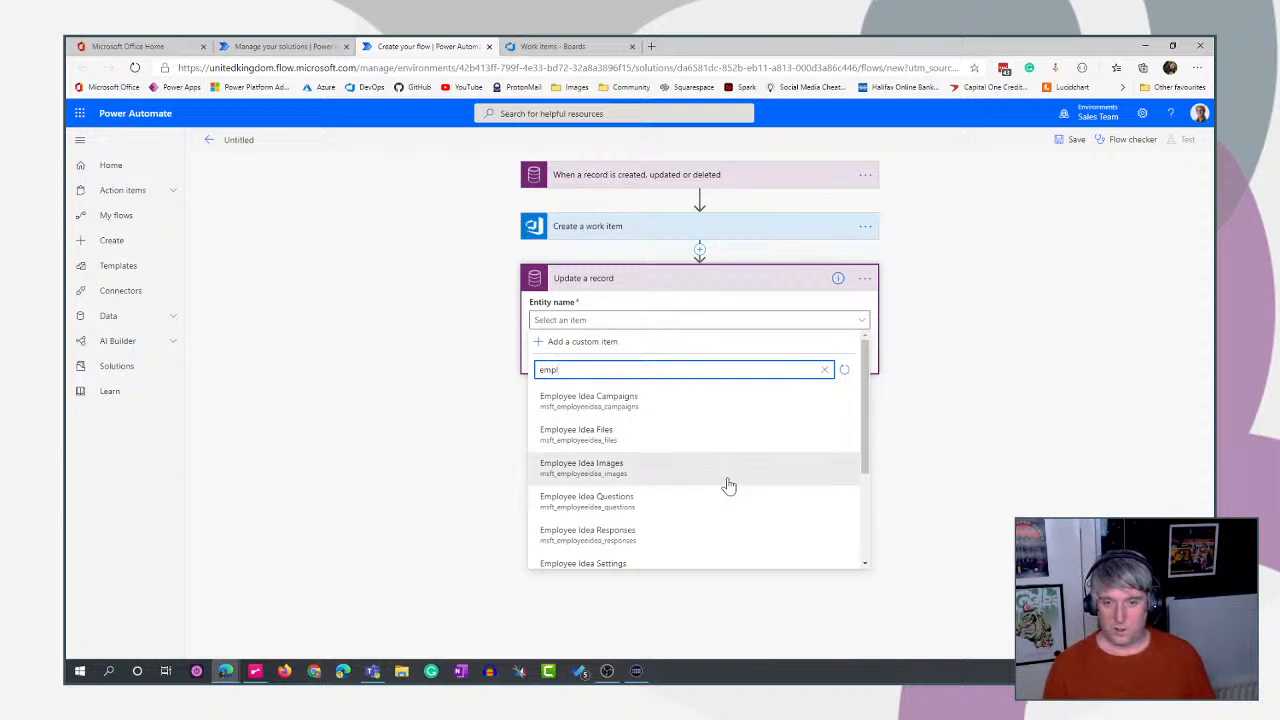
scroll(725, 487, "down", 2)
left_click(631, 532)
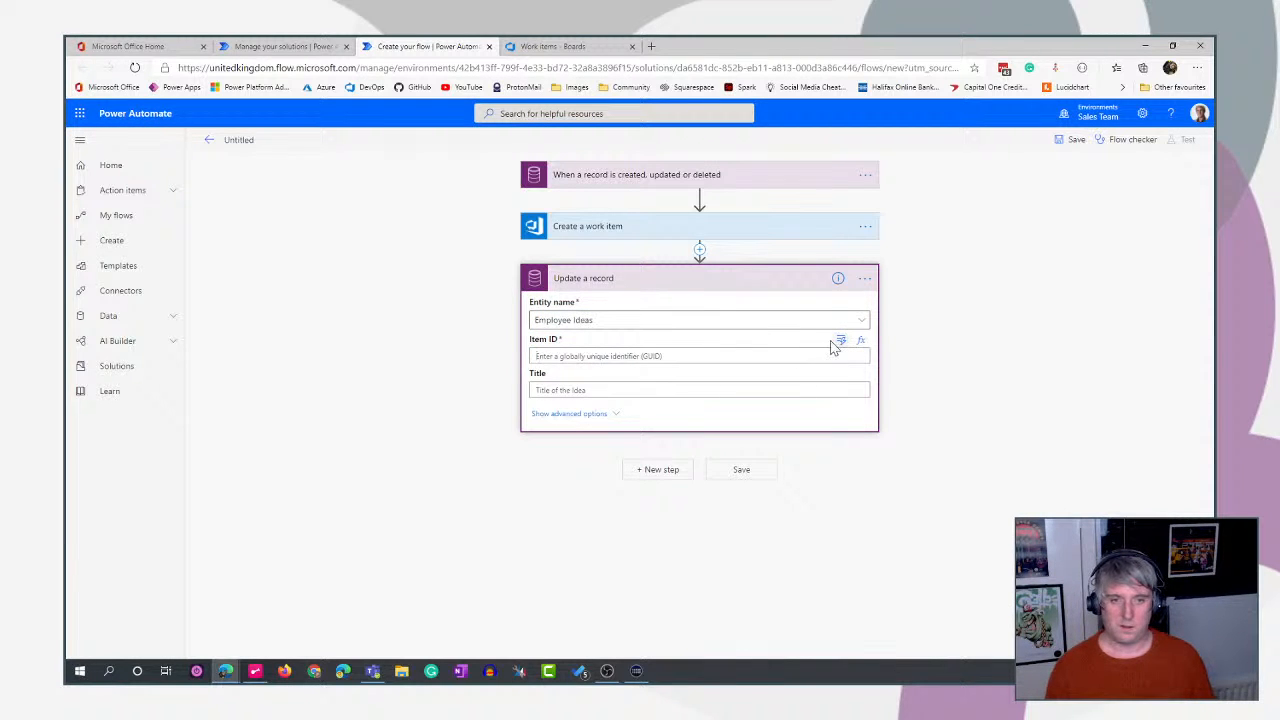
Set the record update's Item ID to the trigger's dynamic value Employee Idea.
left_click(841, 342)
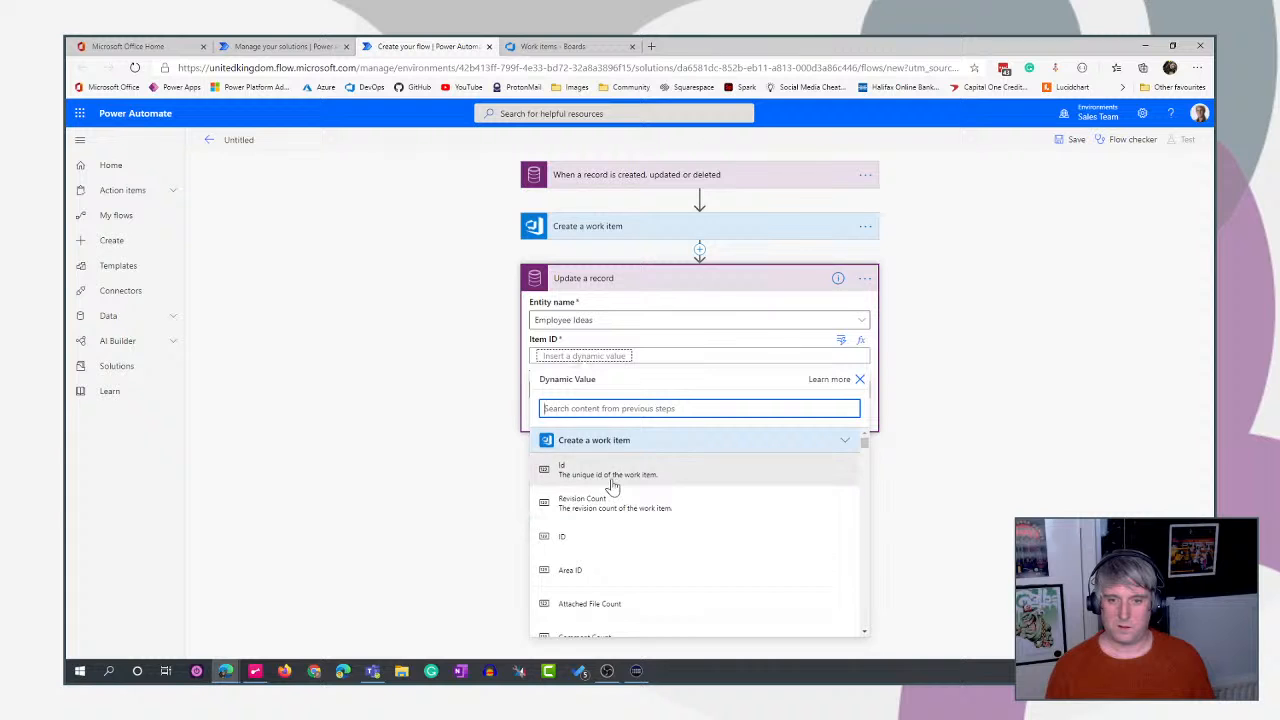
type("employe")
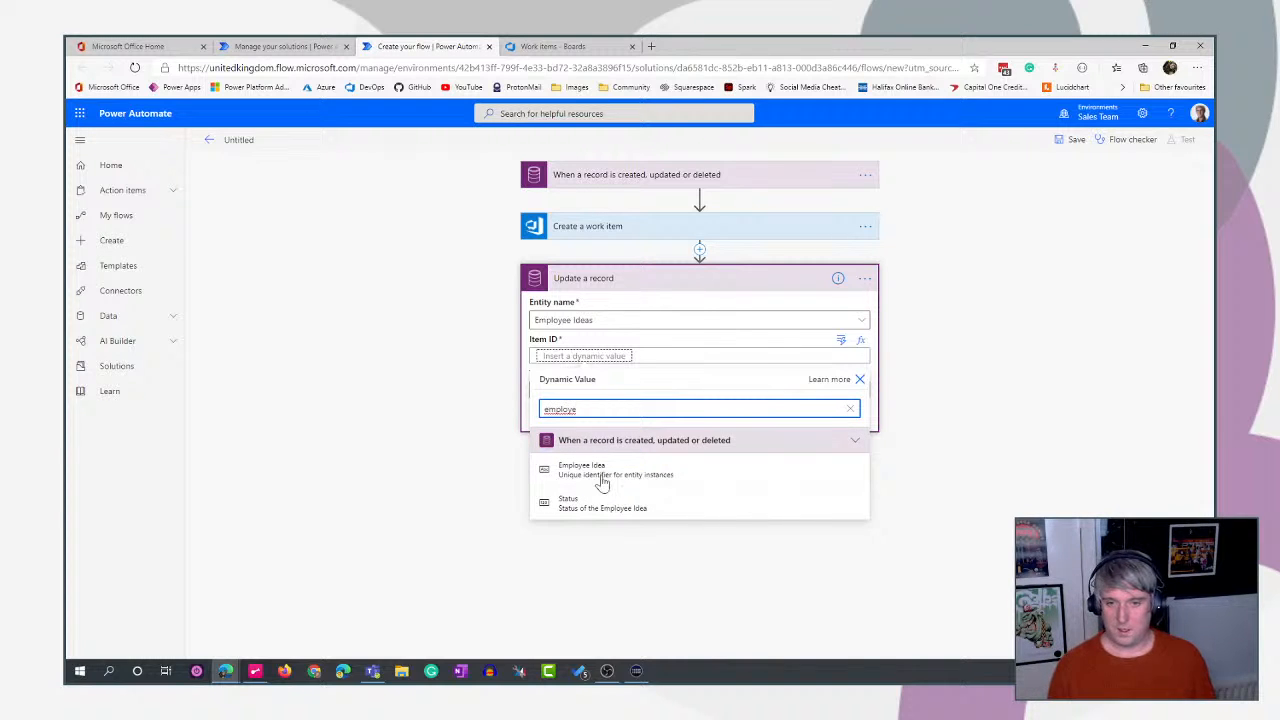
left_click(658, 476)
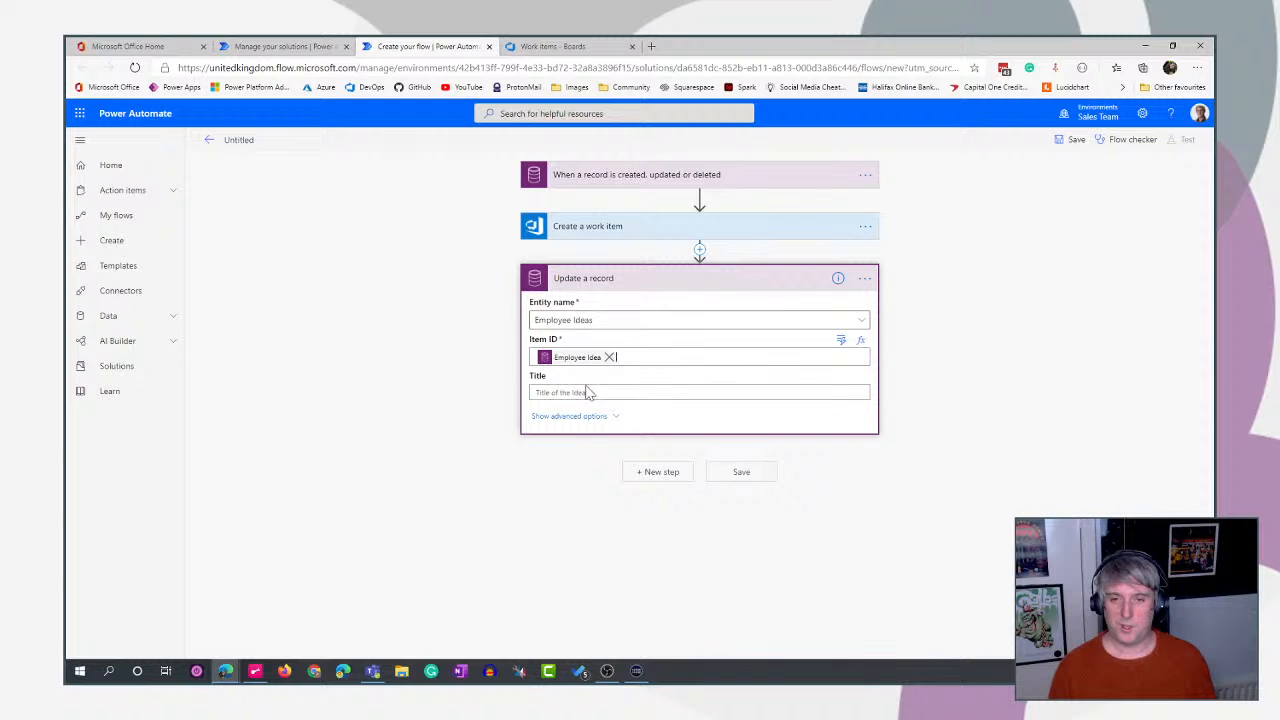
Show the record update's advanced options and set Work Item ID to the dynamic value Id from Create a work item.
left_click(640, 392)
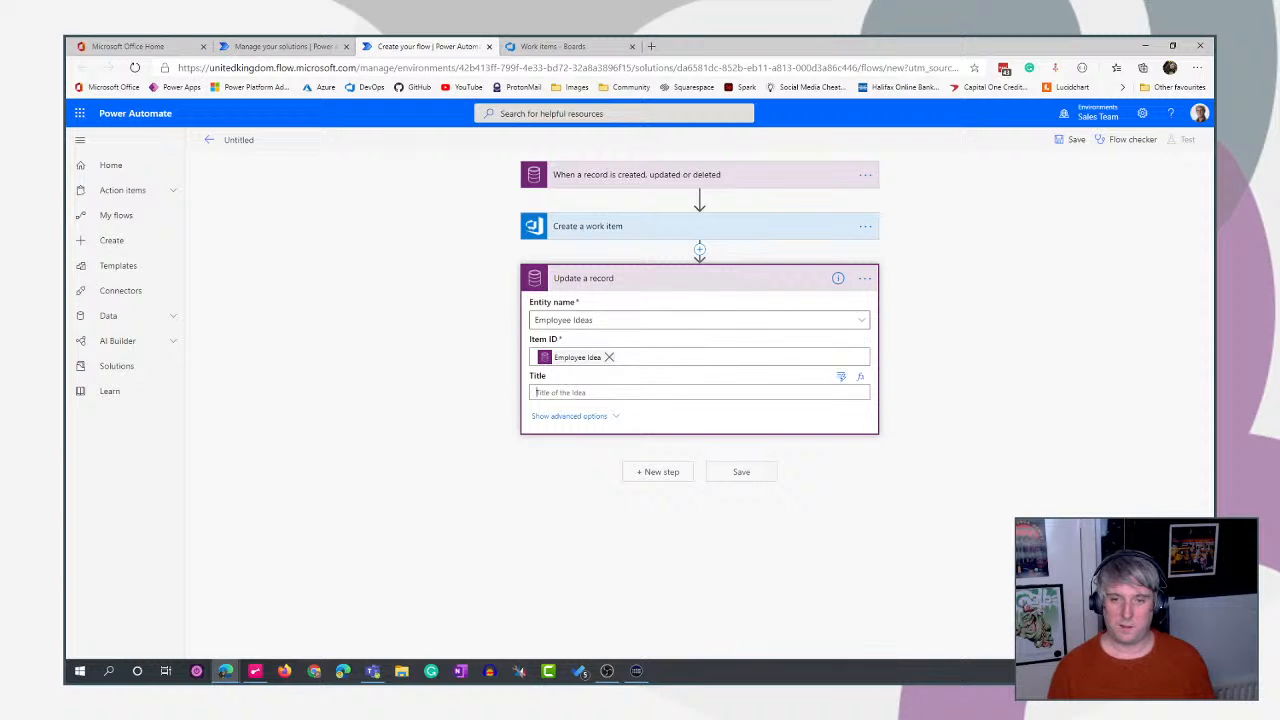
left_click(585, 417)
scroll(977, 440, "down", 3)
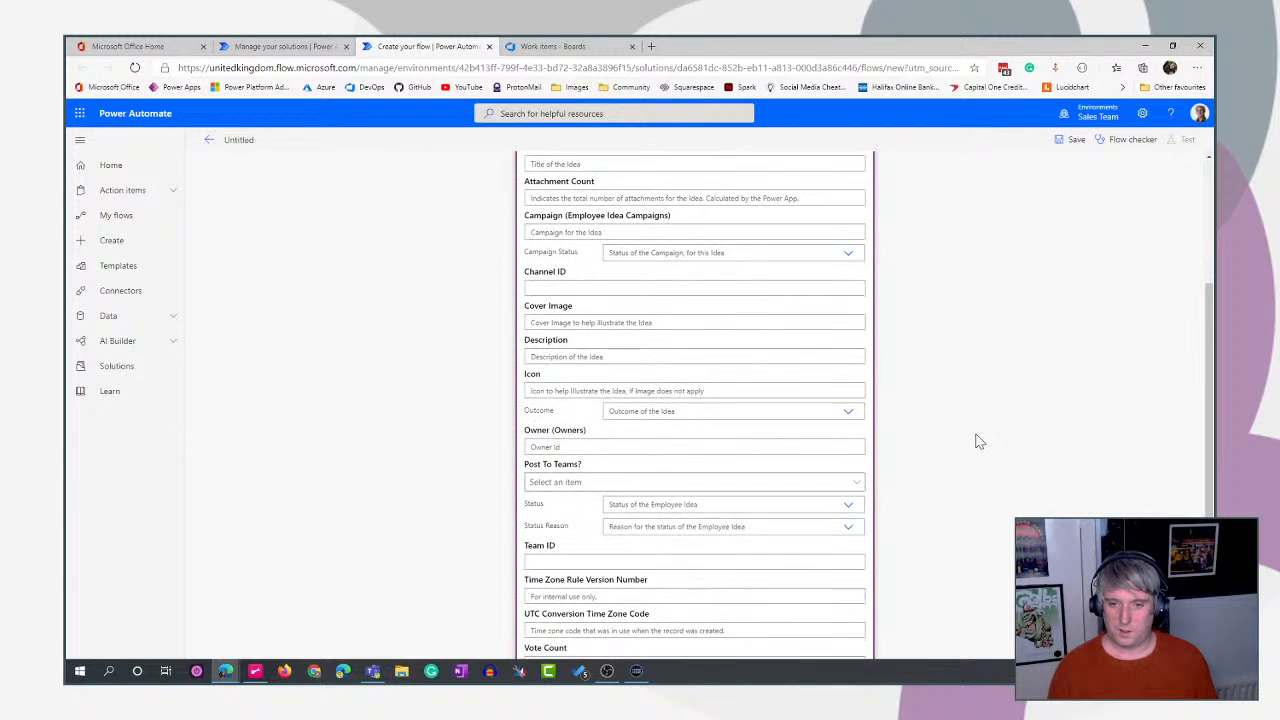
scroll(977, 440, "down", 2)
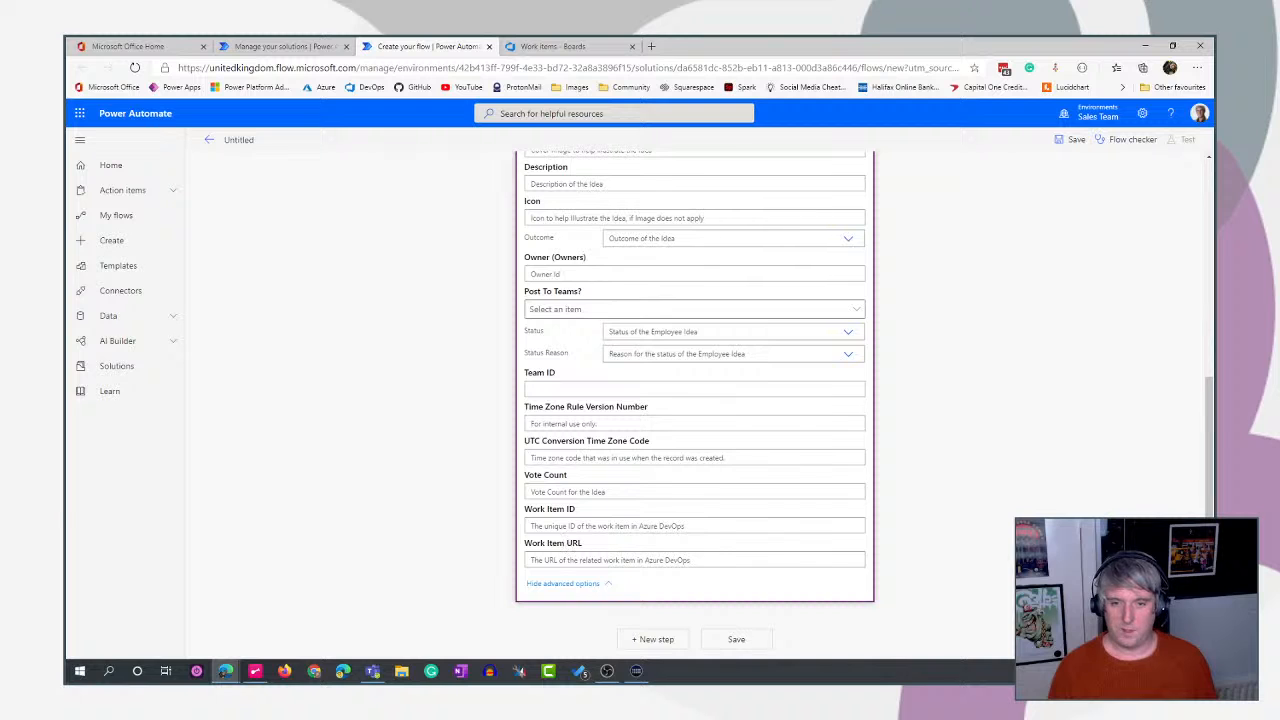
left_click(600, 526)
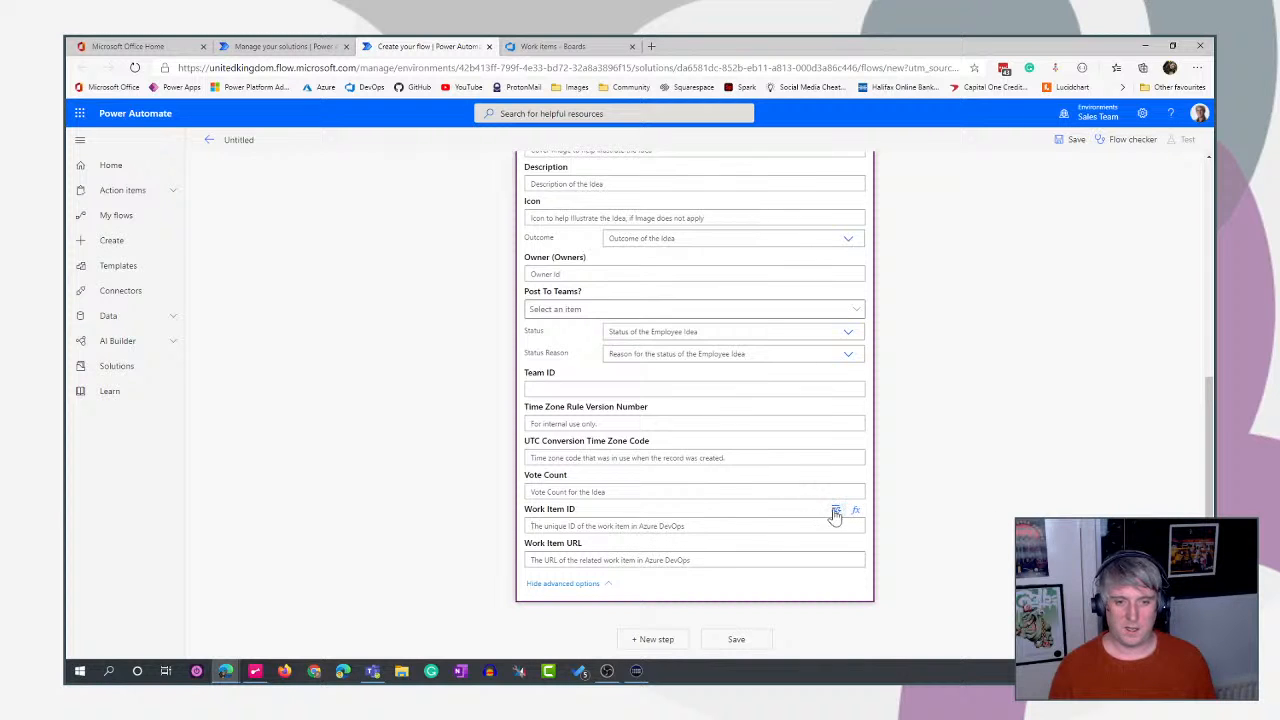
left_click(836, 510)
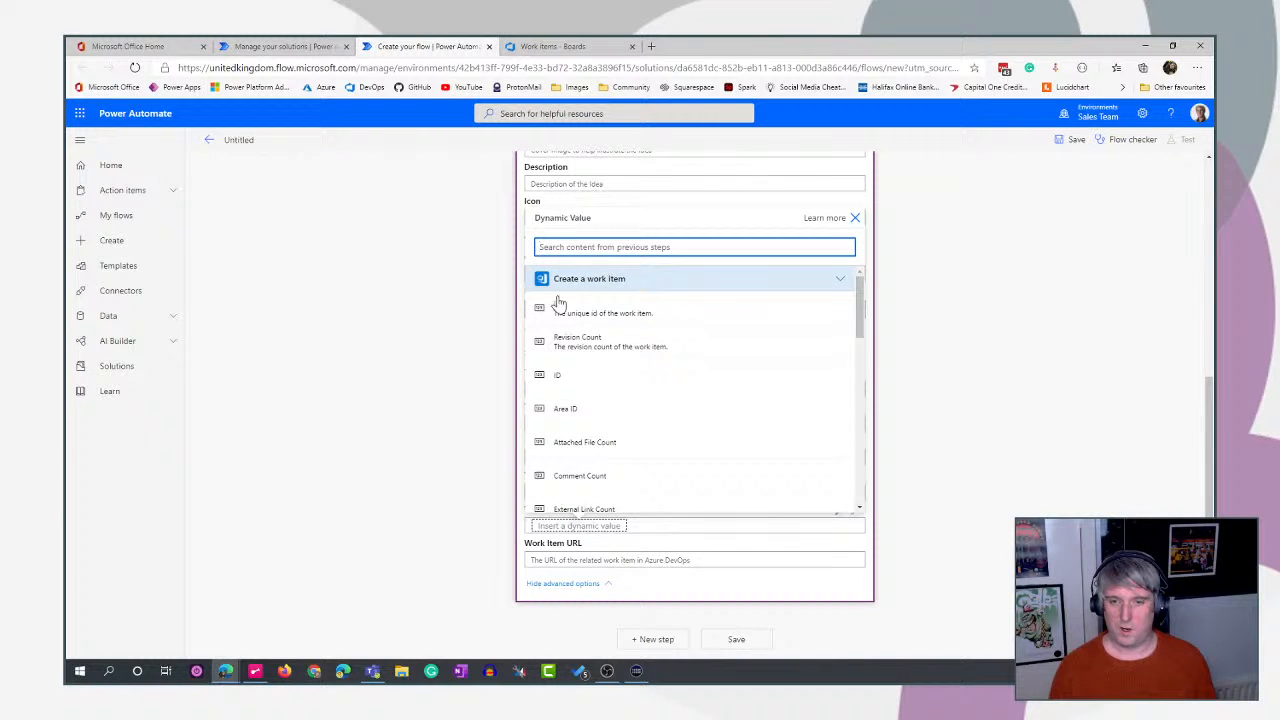
left_click(622, 314)
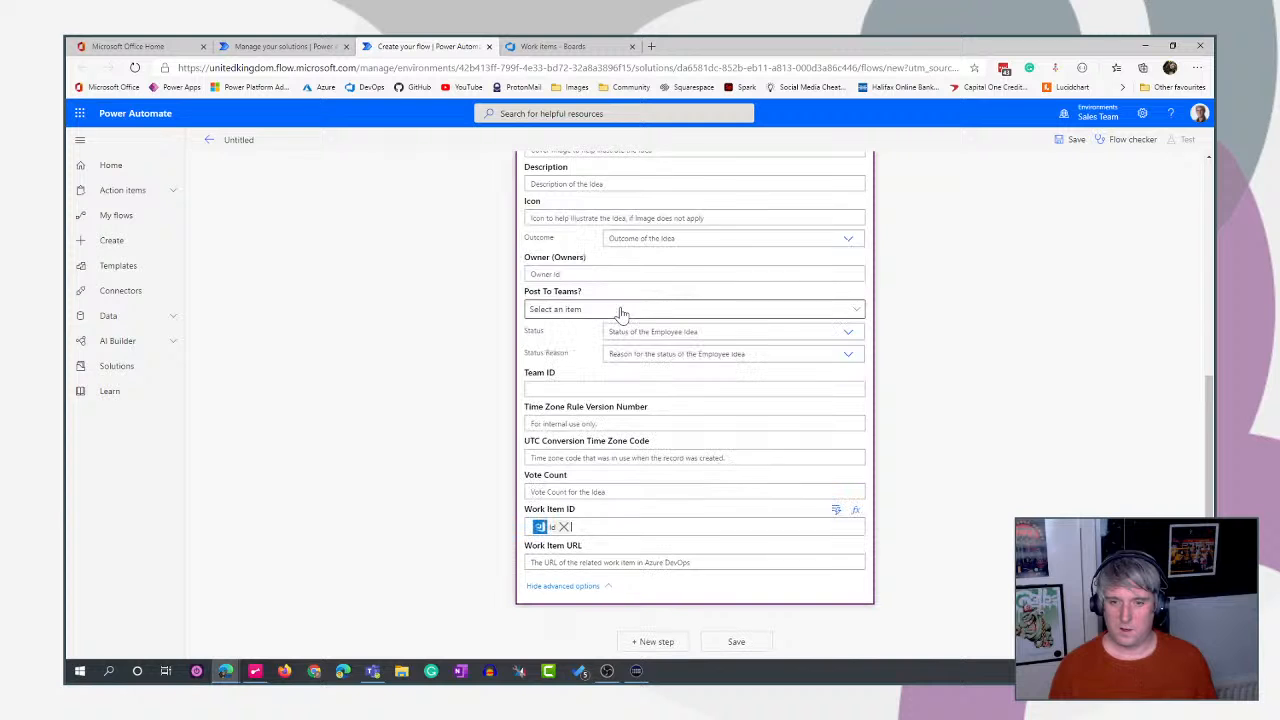
Set Work Item URL to the dynamic value URL from the Create a work item action.
left_click(531, 562)
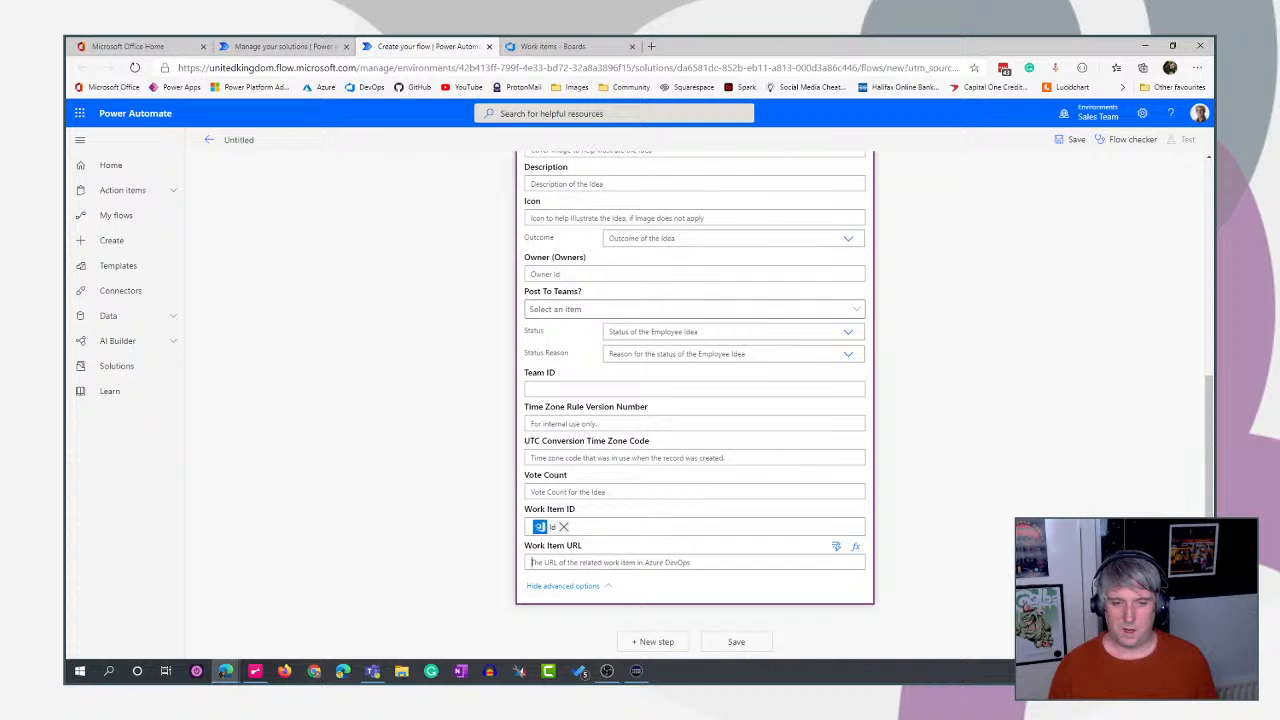
left_click(836, 548)
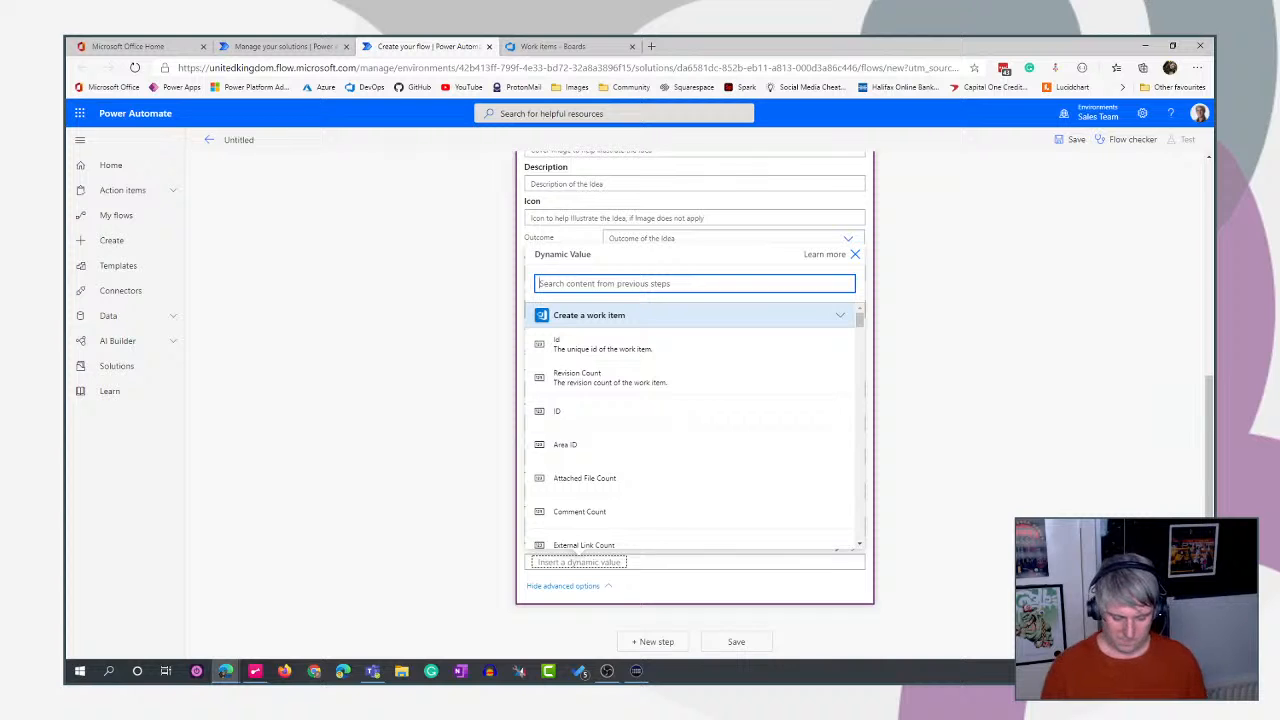
type("url")
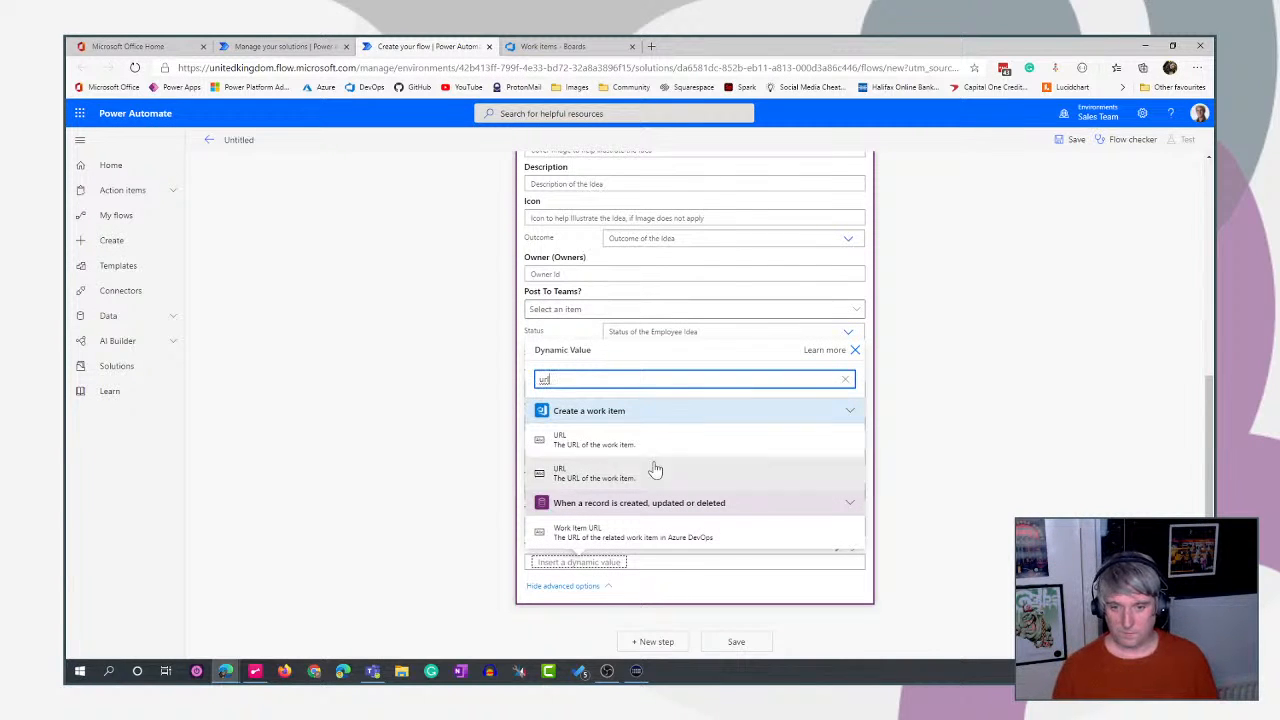
left_click(689, 441)
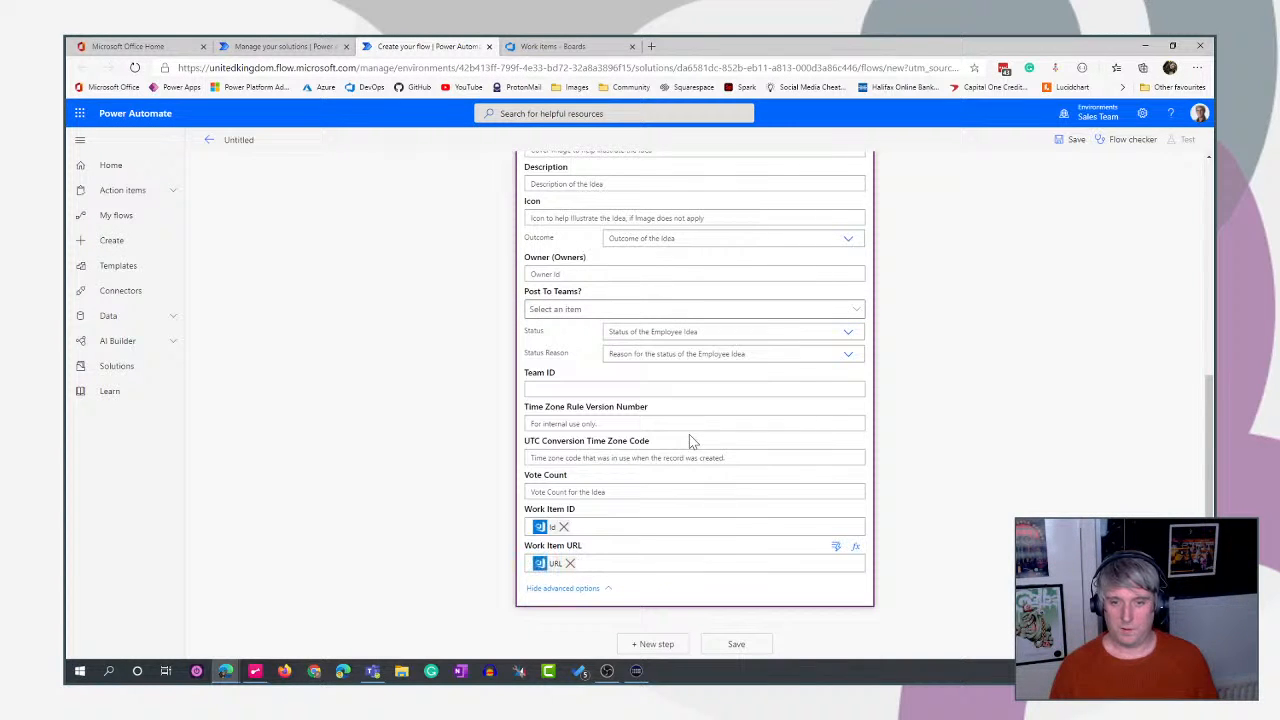
Save the flow and collapse the Update a record card.
left_click(736, 644)
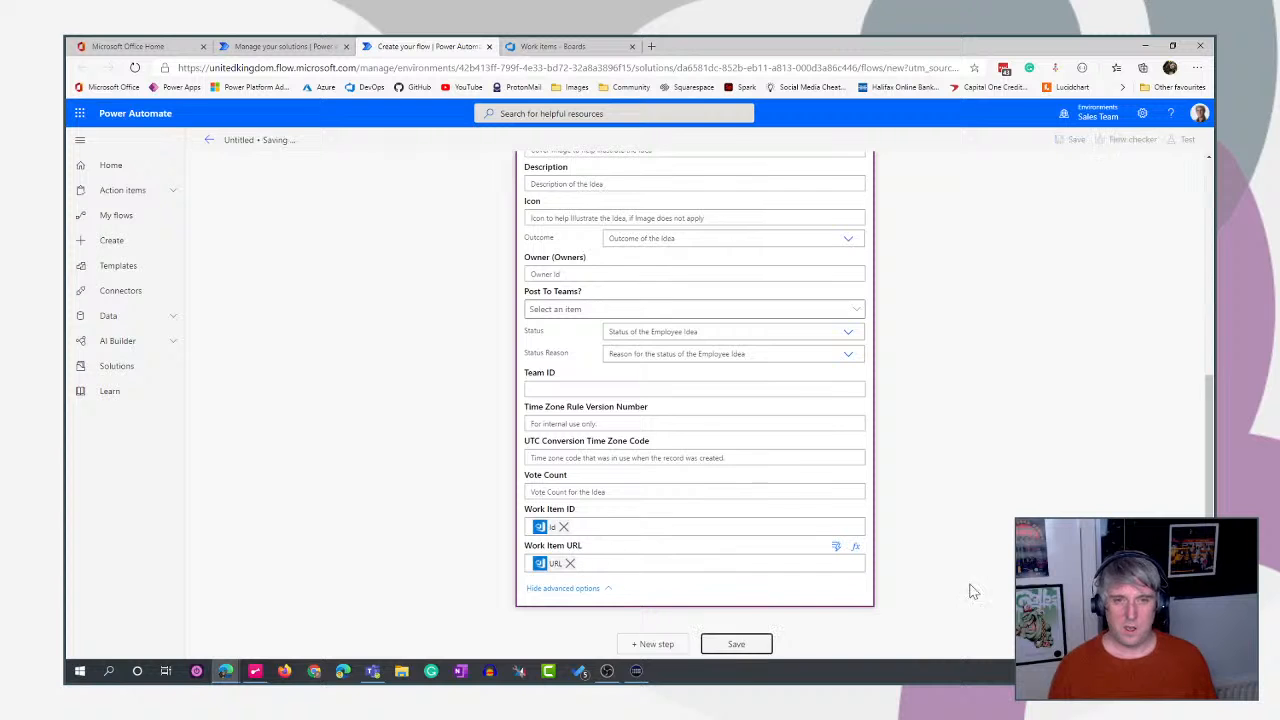
scroll(1074, 471, "up", 4)
scroll(1049, 473, "up", 2)
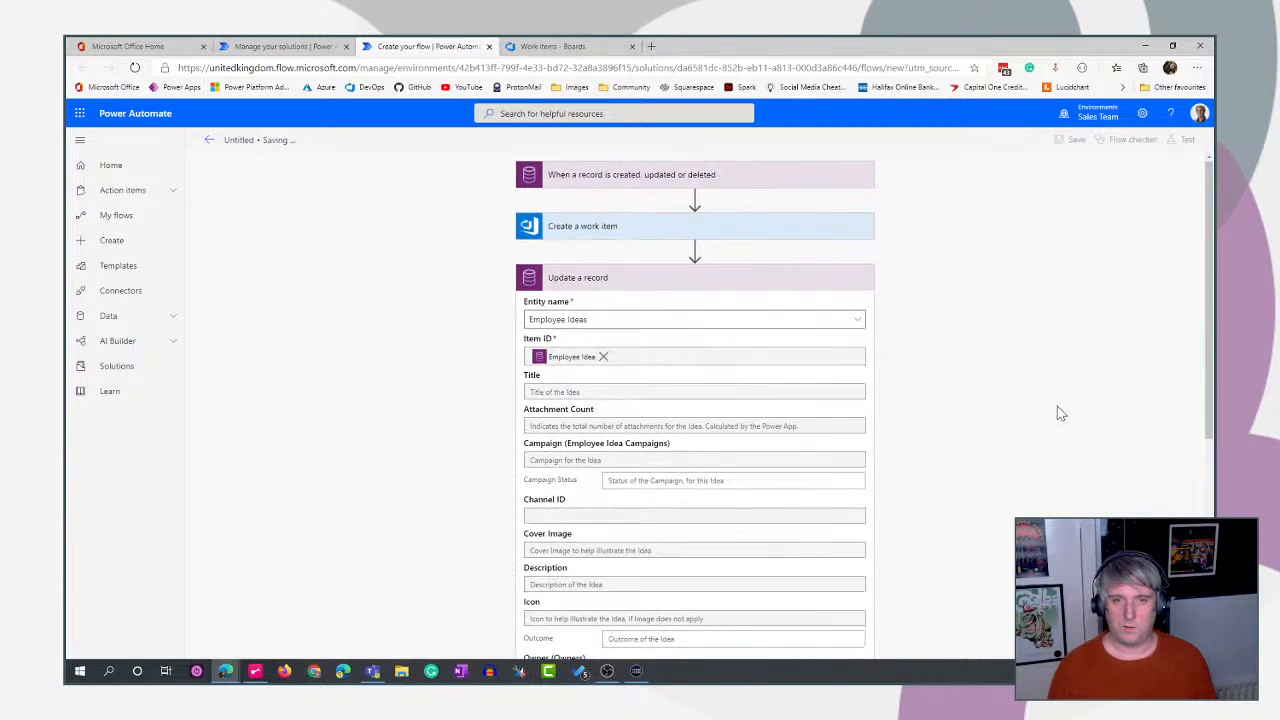
left_click(752, 278)
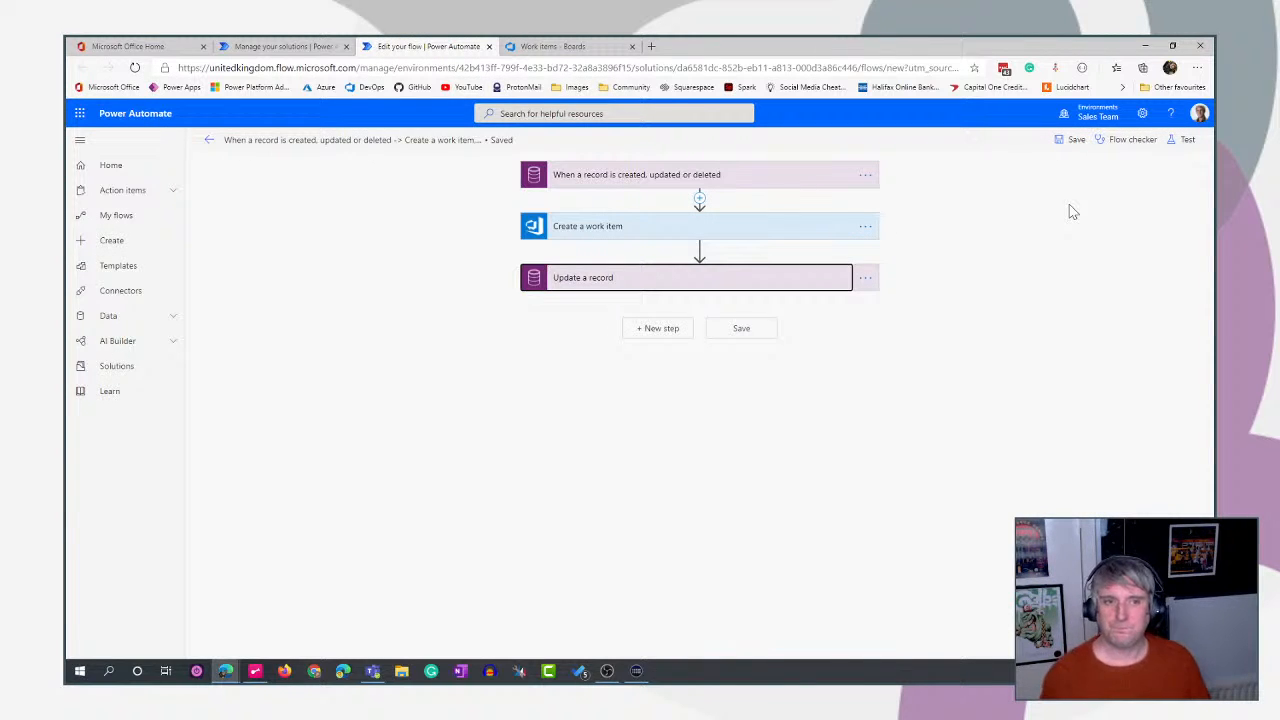
Save and test the flow with the option to perform the trigger action manually.
left_click(1186, 142)
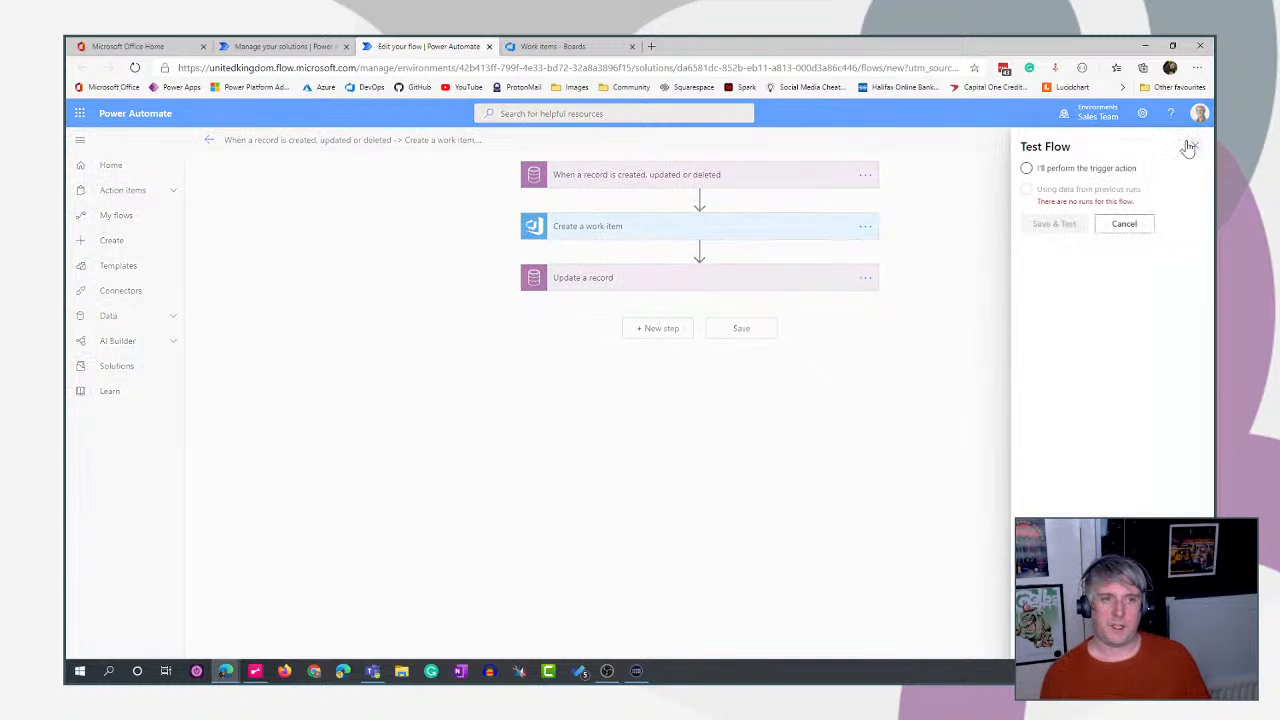
left_click(1026, 170)
left_click(1040, 229)
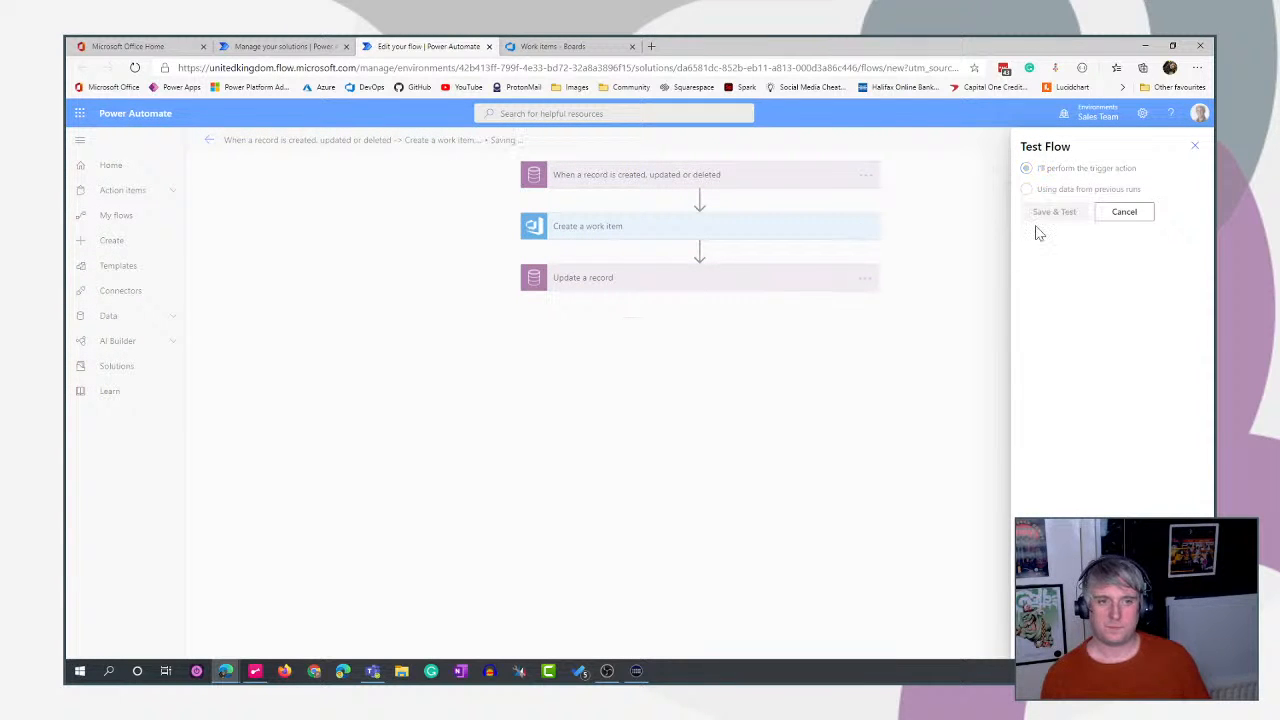
Switch to the Employee Ideas form in Microsoft Teams and title the Workplace Safety idea "23/11/2020 2317".
left_click(268, 51)
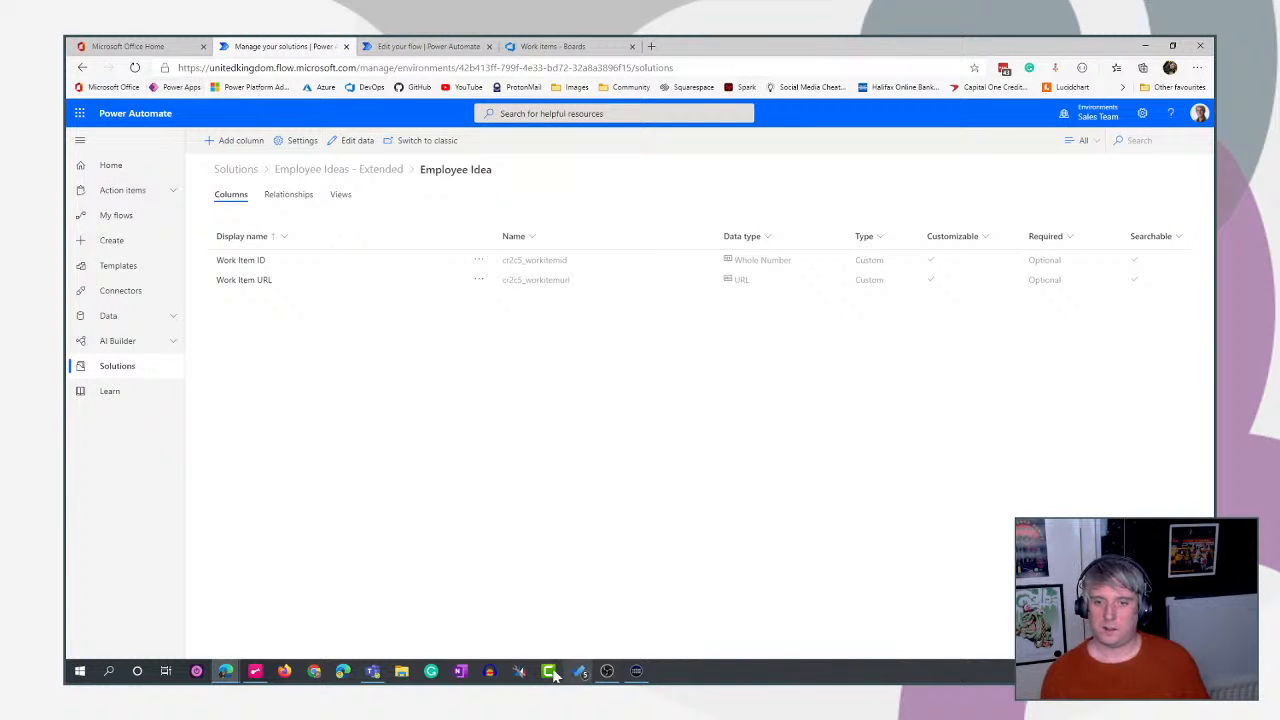
left_click(372, 671)
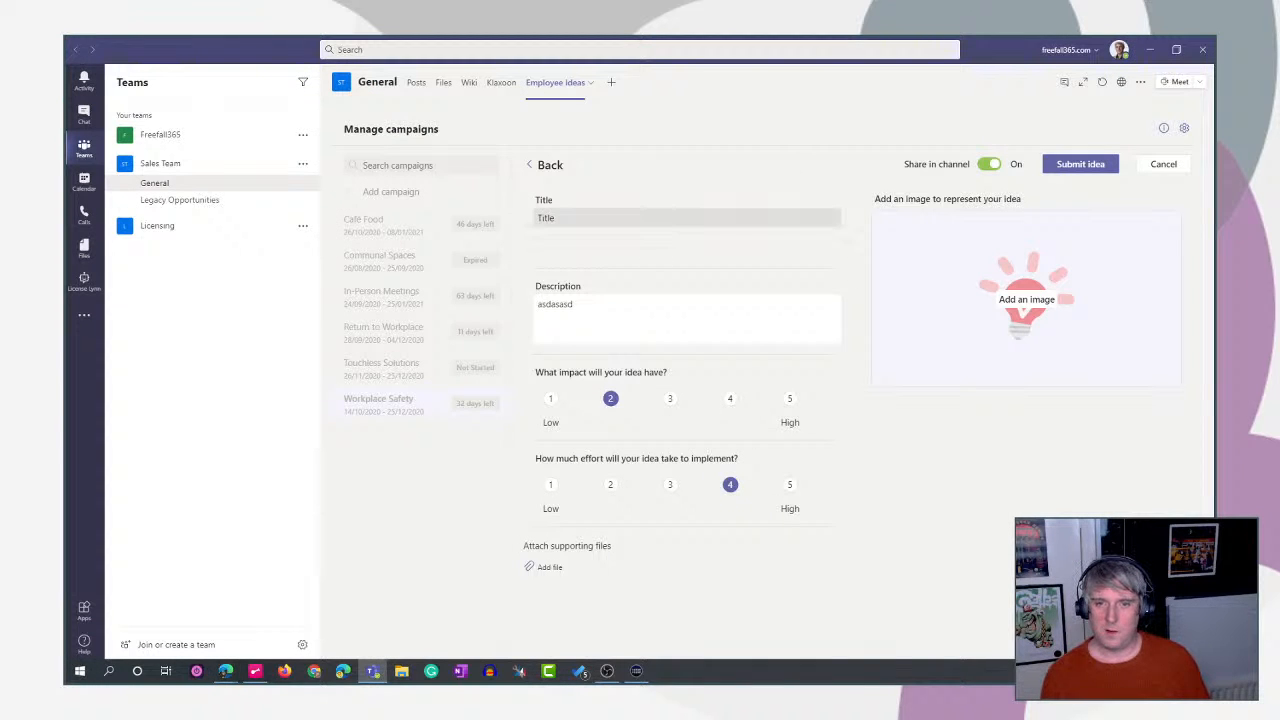
double_click(546, 218)
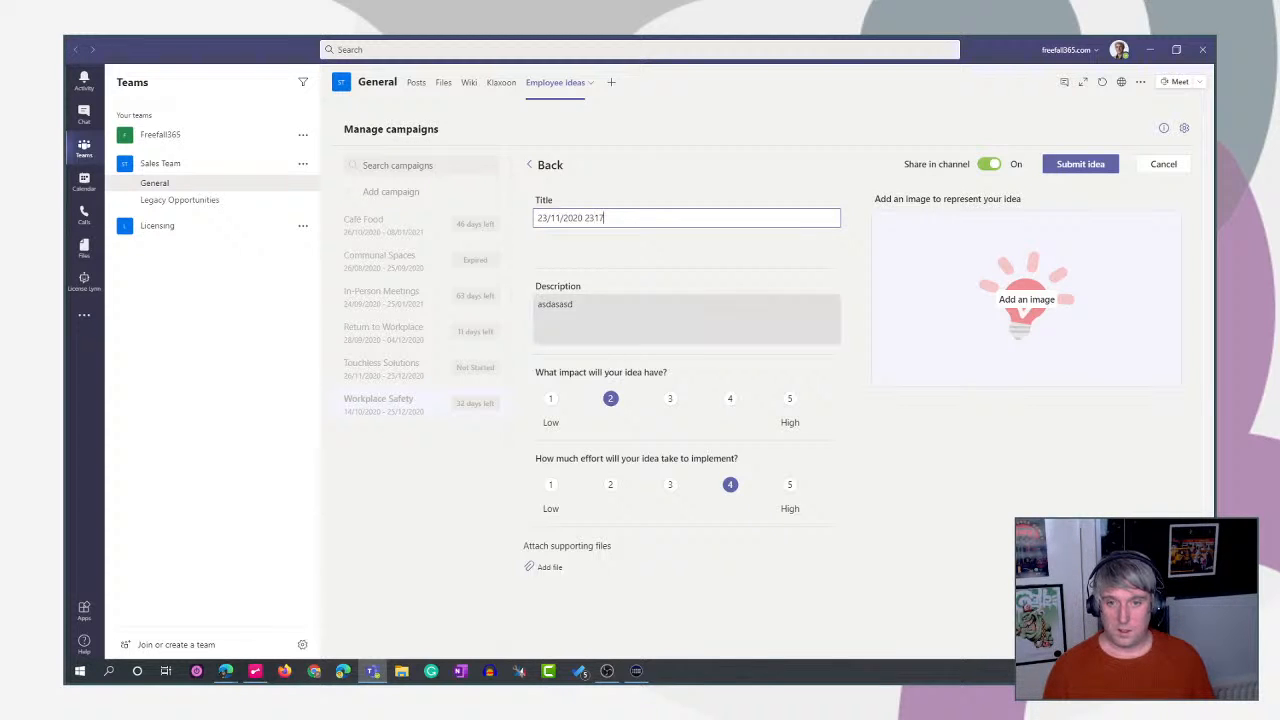
left_click(624, 322)
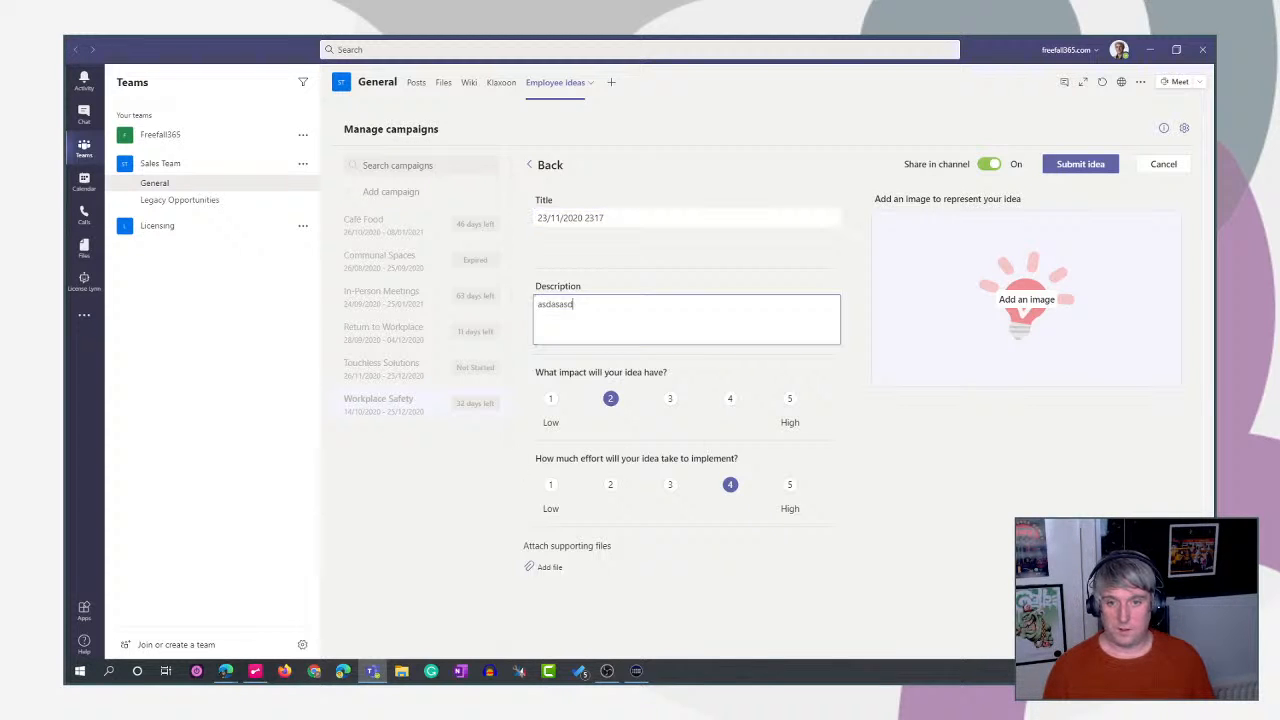
Attach the supporting file Tasks Assigned to this Sprint (5) (1) (1) (1).csv from Downloads to the idea.
left_click(540, 568)
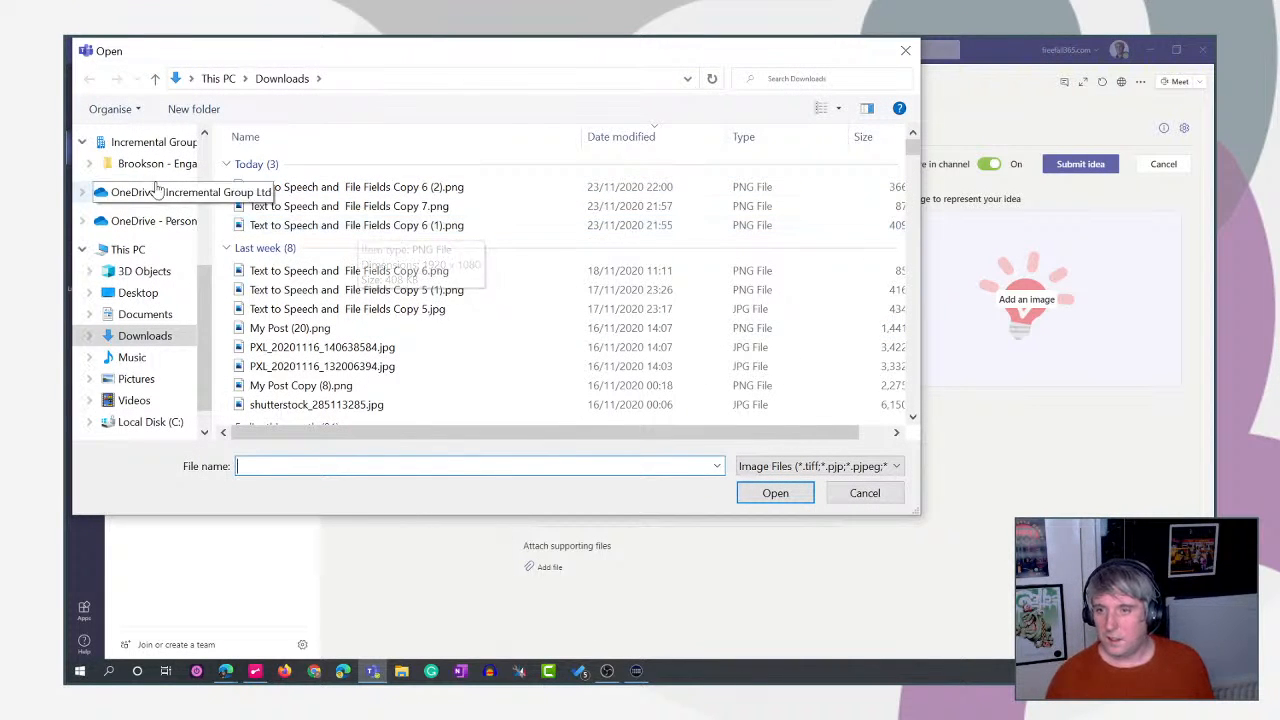
left_click(807, 468)
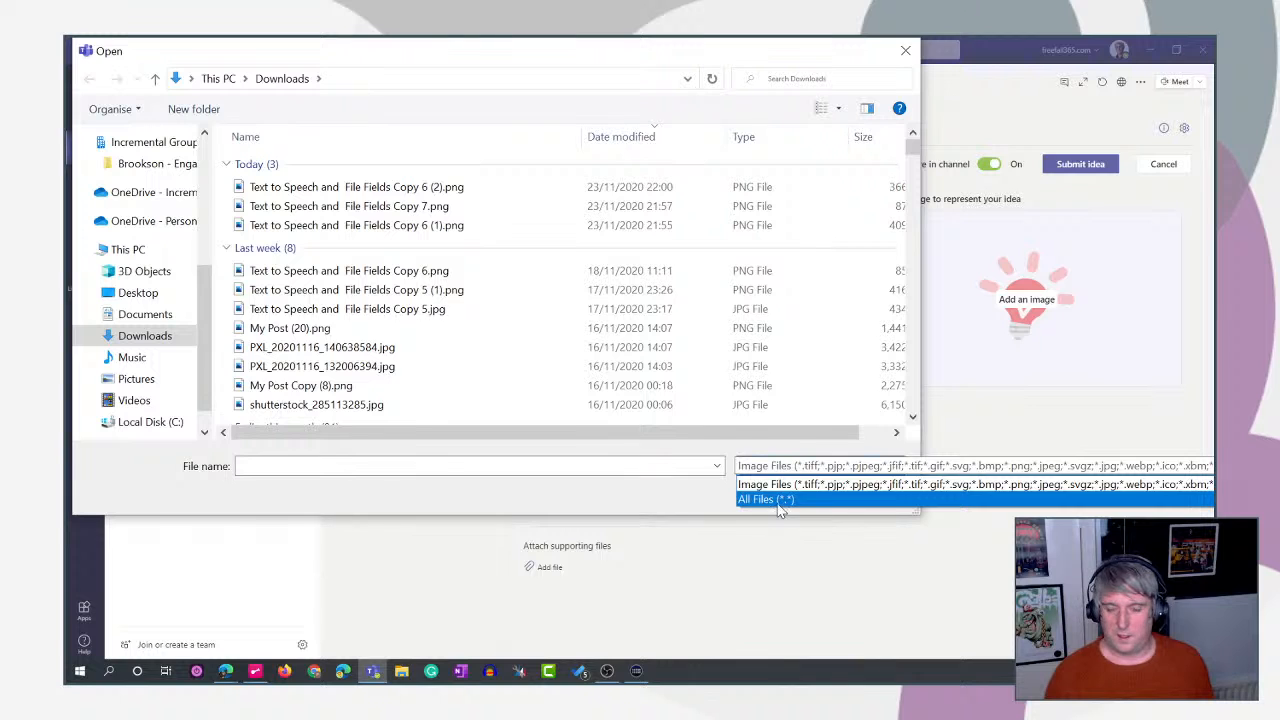
left_click(779, 502)
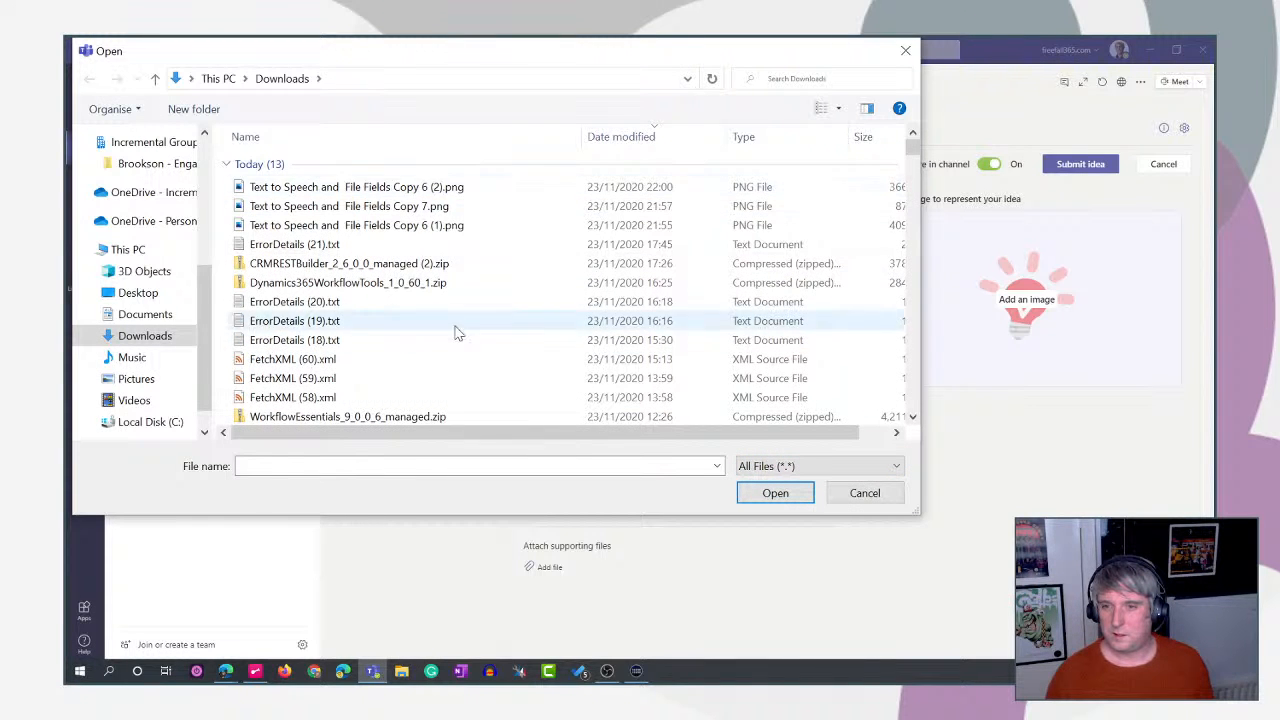
scroll(455, 332, "down", 3)
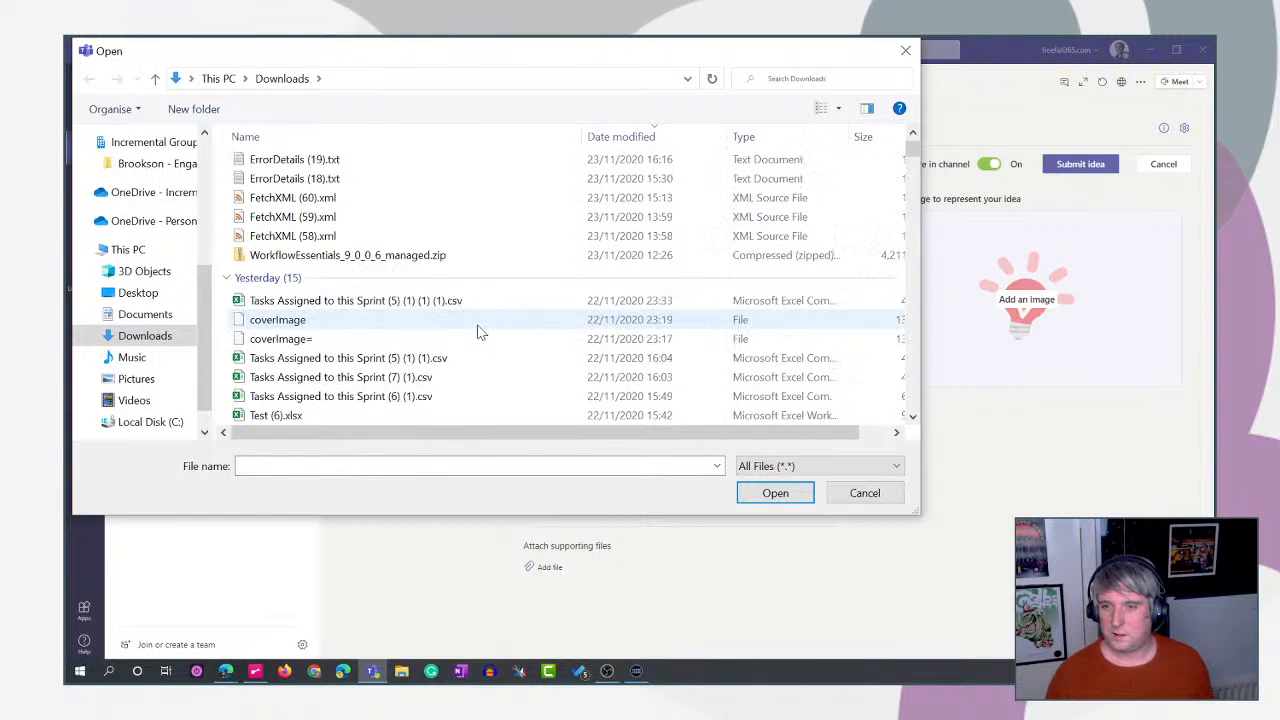
double_click(380, 304)
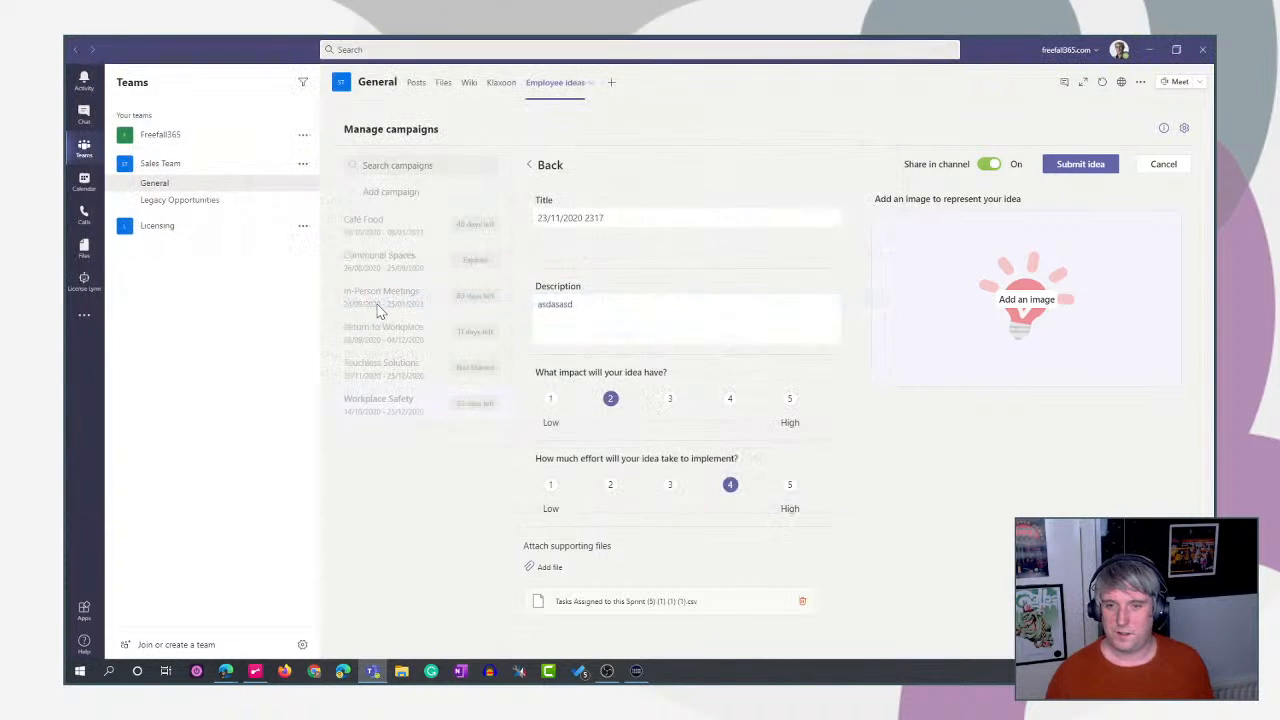
Add the image Text to Speech and File Fields Copy 5.jpg from Downloads to represent the idea.
left_click(1035, 318)
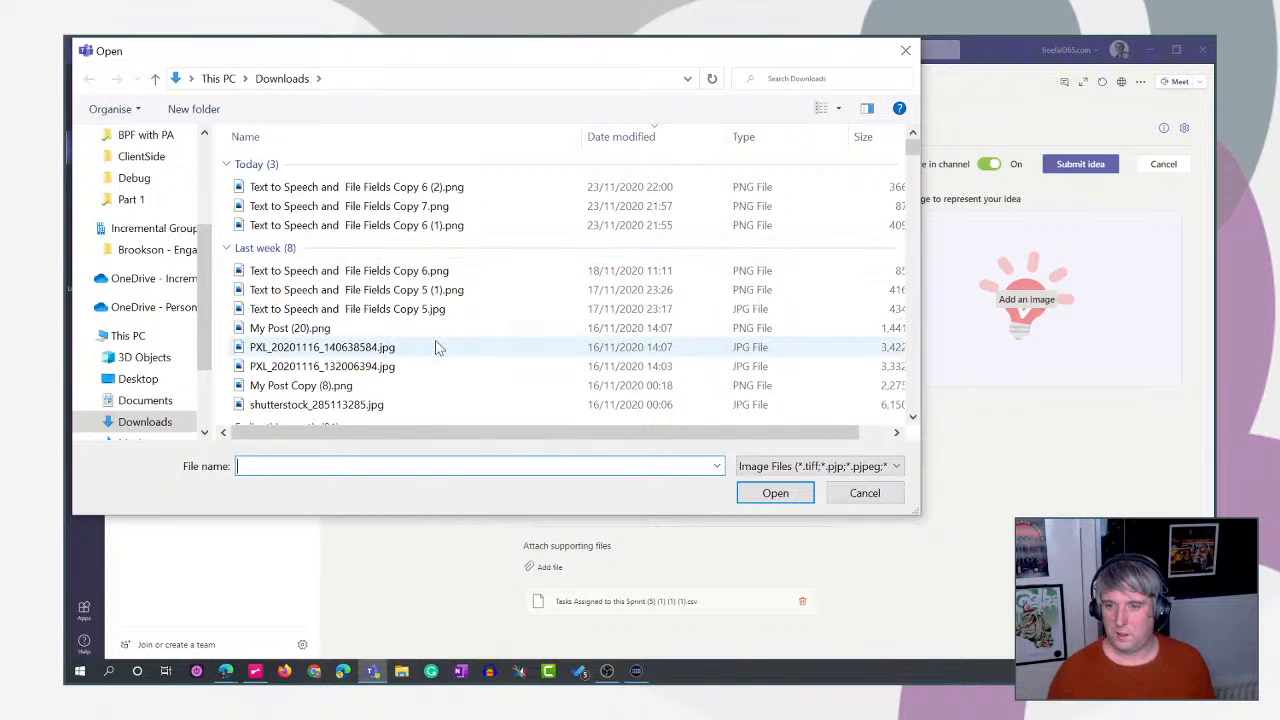
scroll(415, 331, "down", 1)
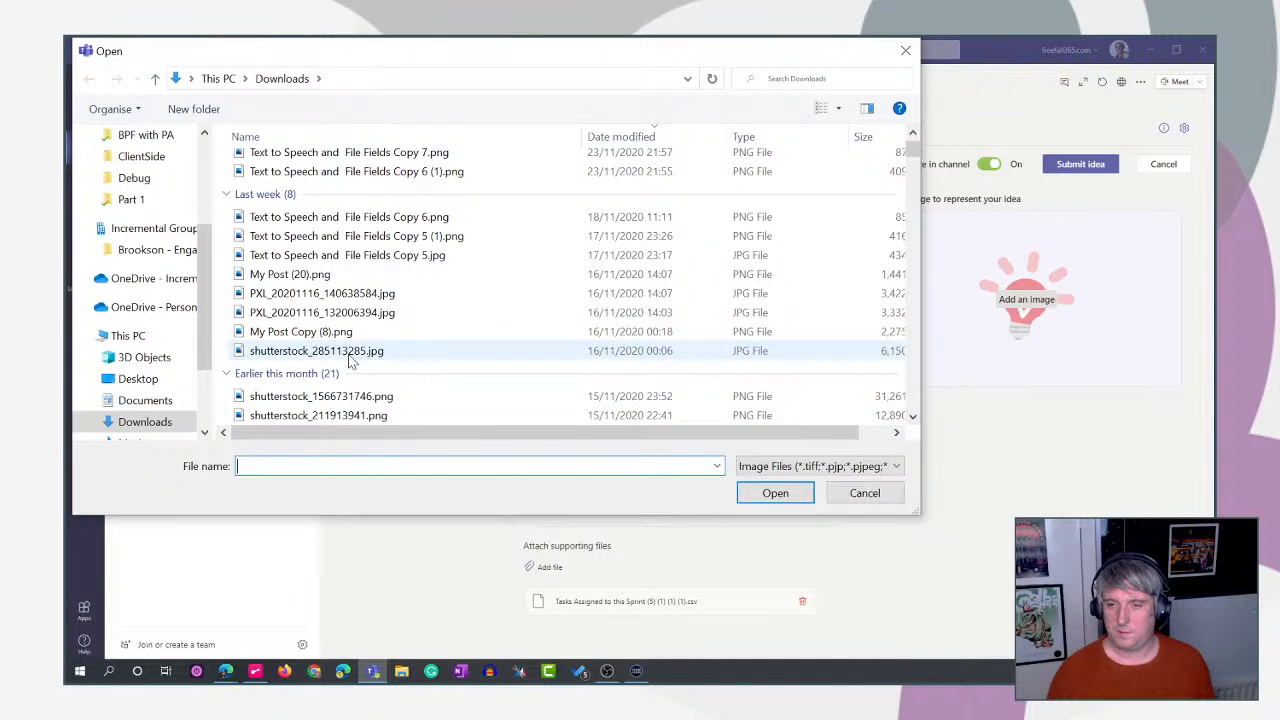
double_click(374, 258)
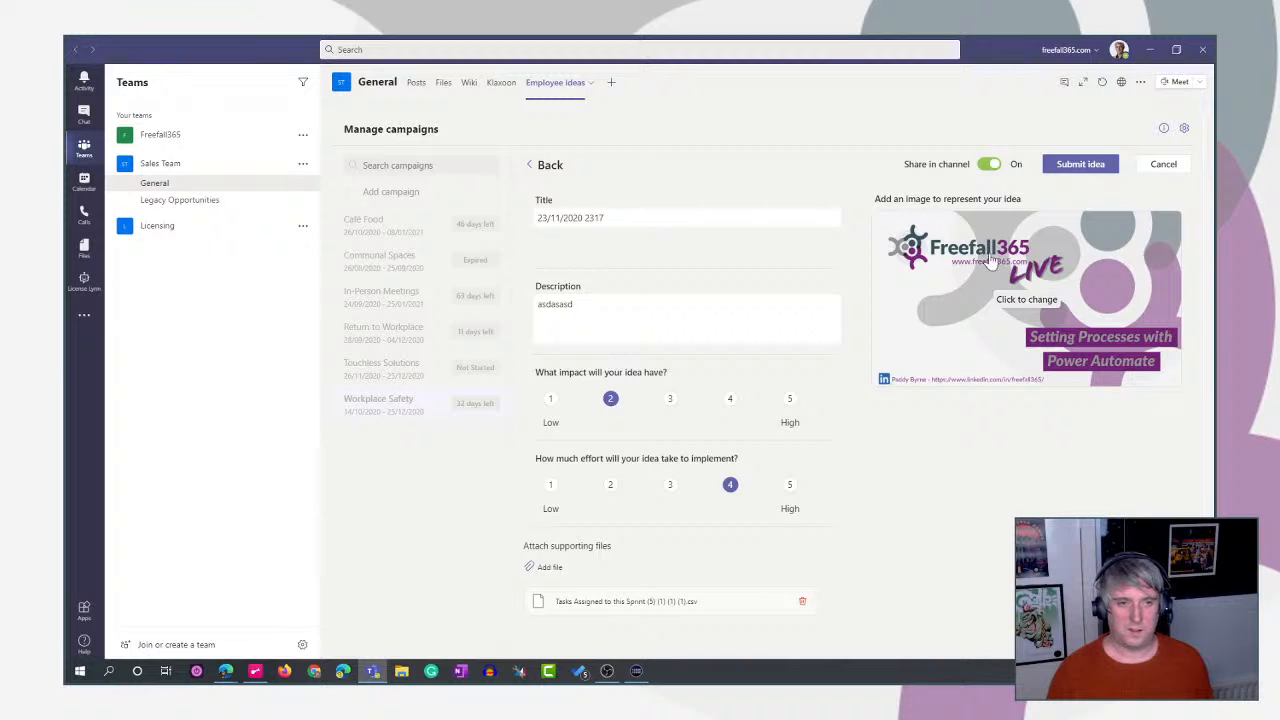
Submit the idea and open the new 23/11/2020 2317 entry from the Workplace Safety idea list.
left_click(1080, 171)
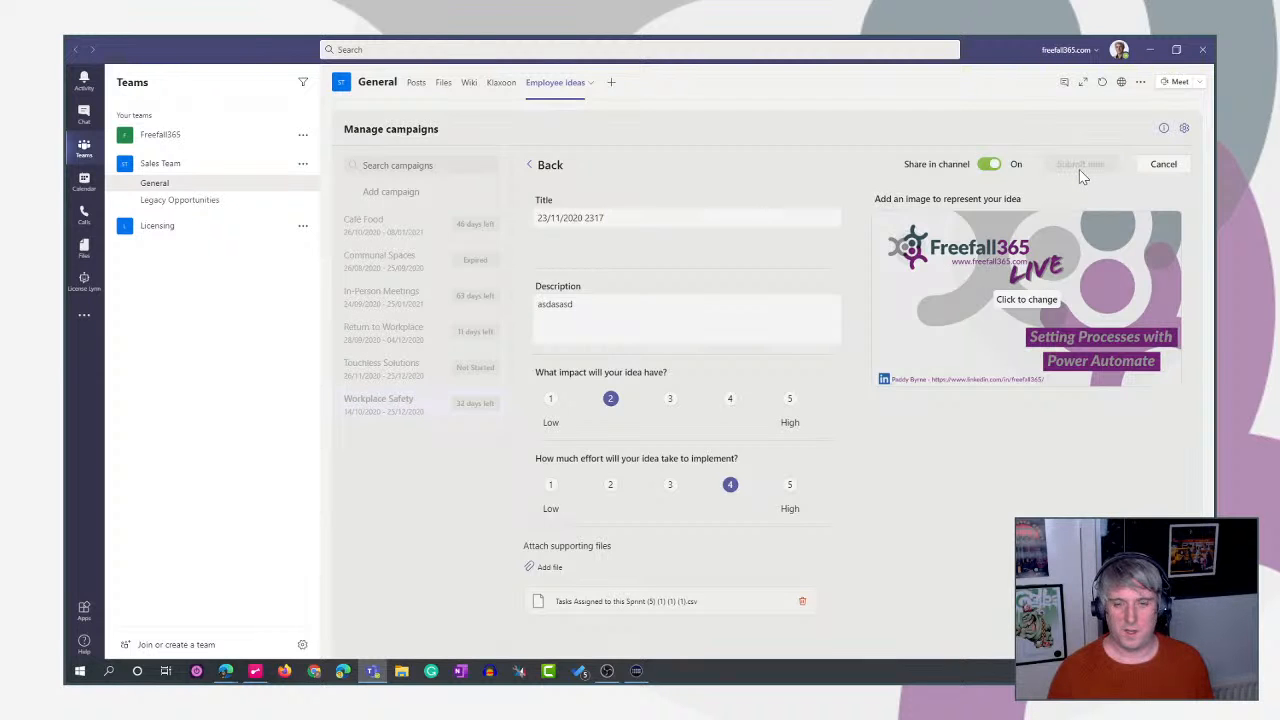
key("alt+Tab")
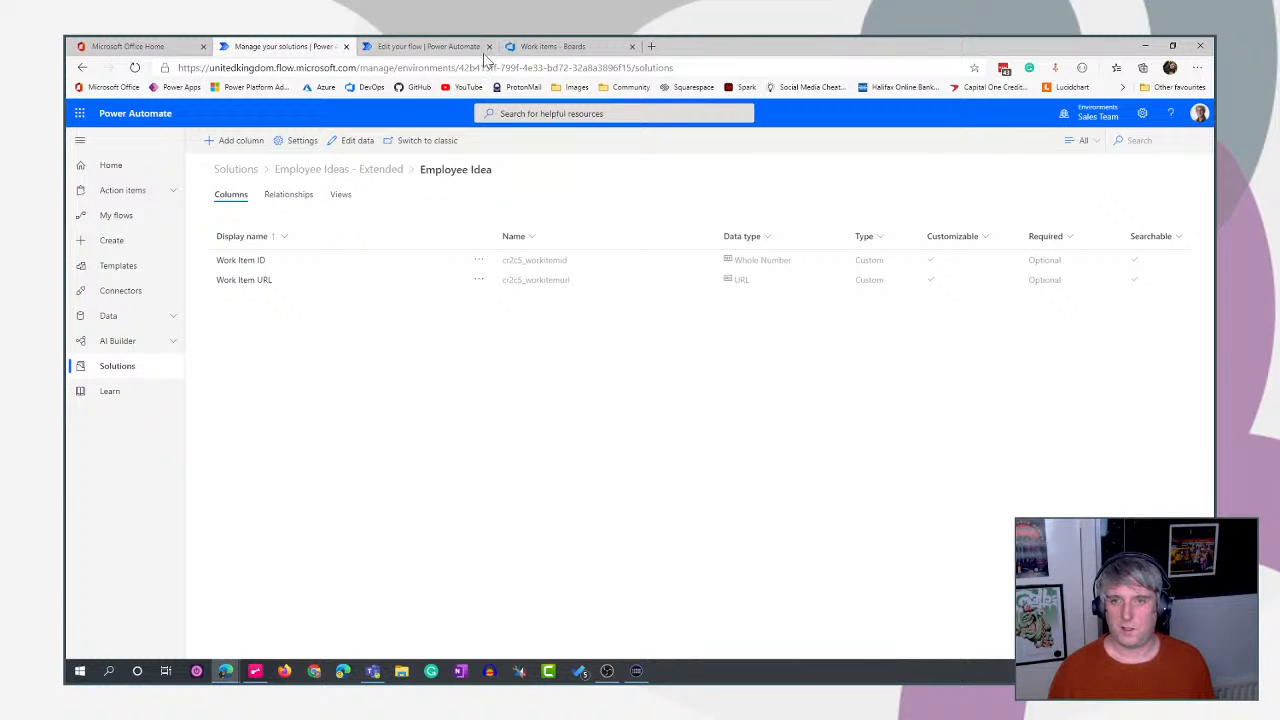
key("alt+Tab")
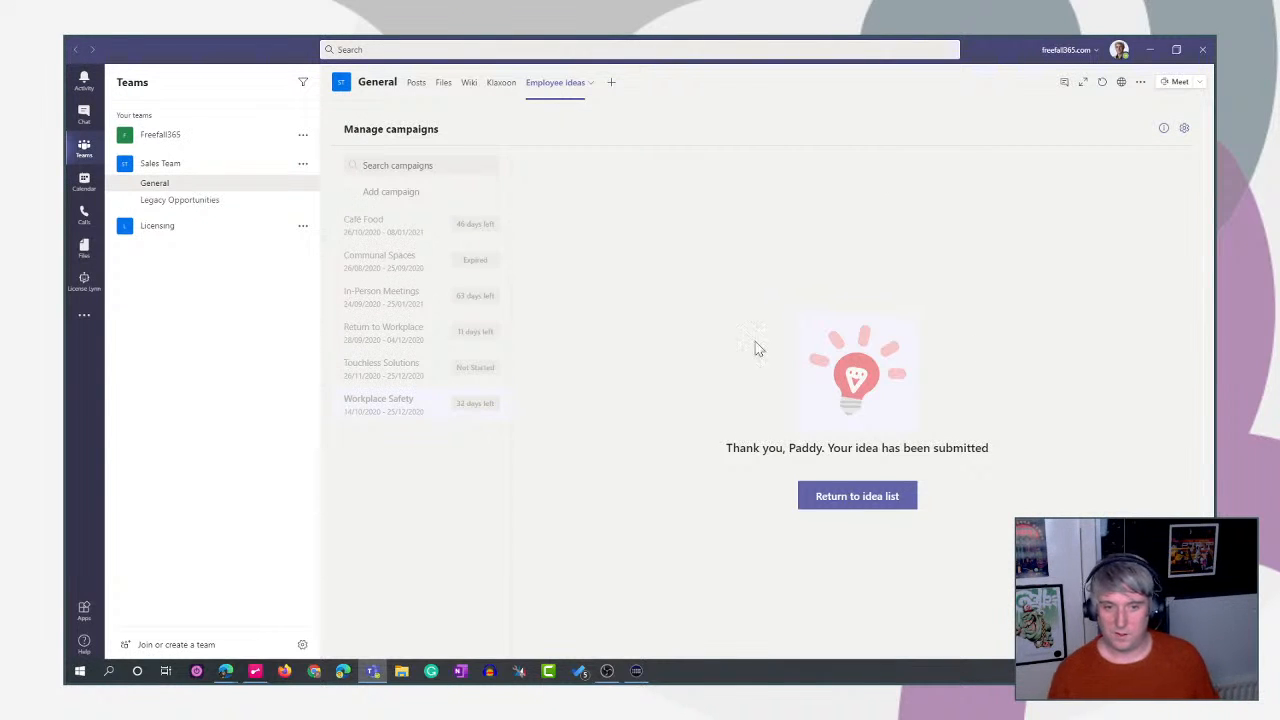
left_click(837, 495)
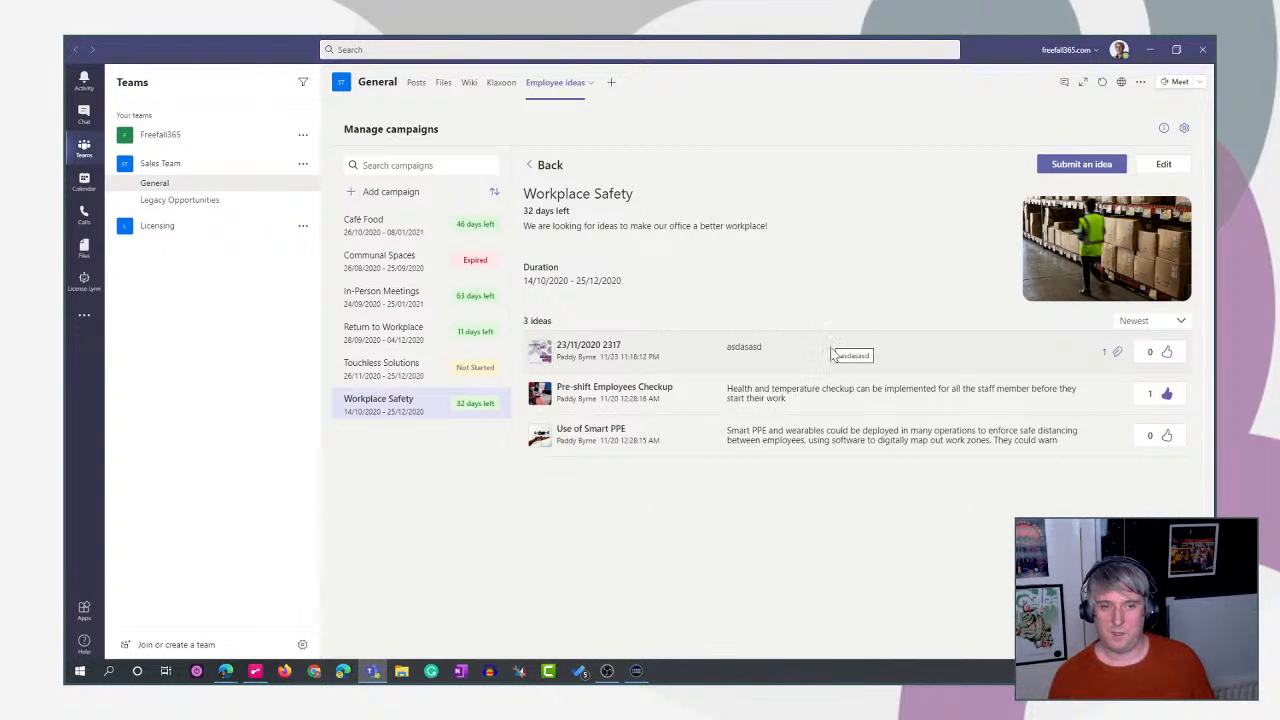
left_click(777, 352)
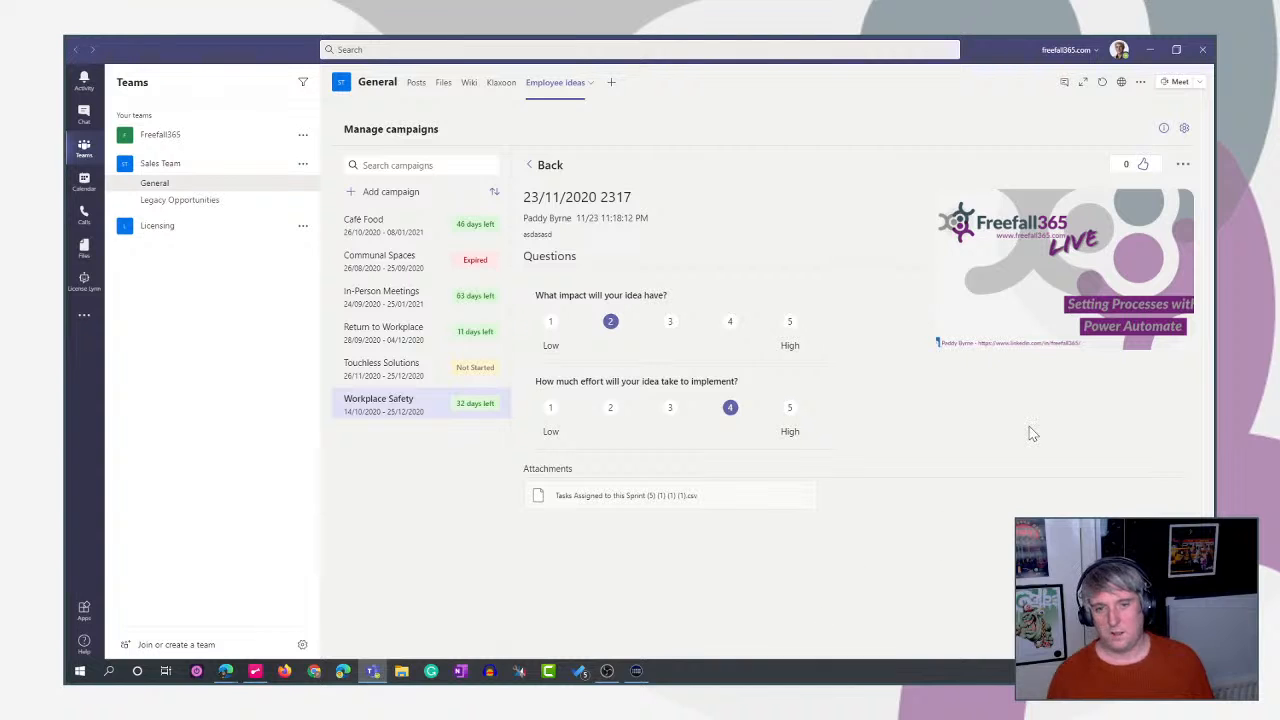
Switch to Power Automate to check the flow run, and open the top 23/11/2020 2317 work item in Azure DevOps.
key("alt+Tab")
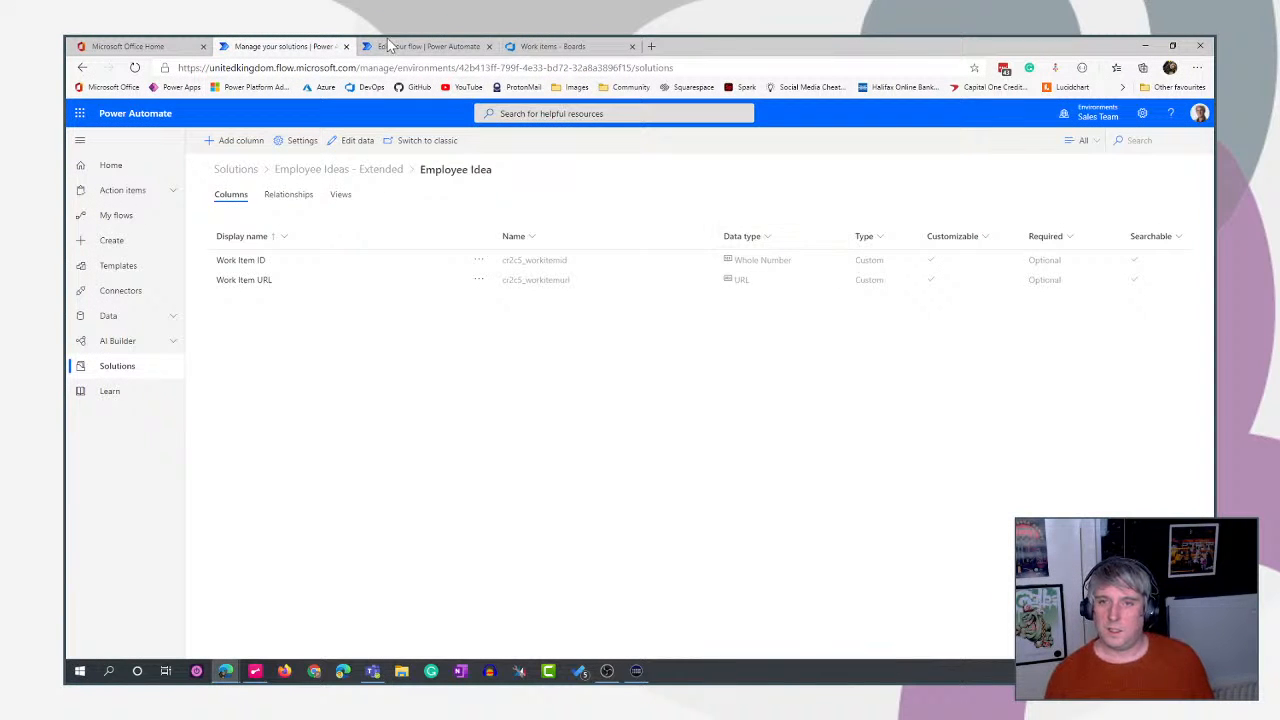
left_click(422, 44)
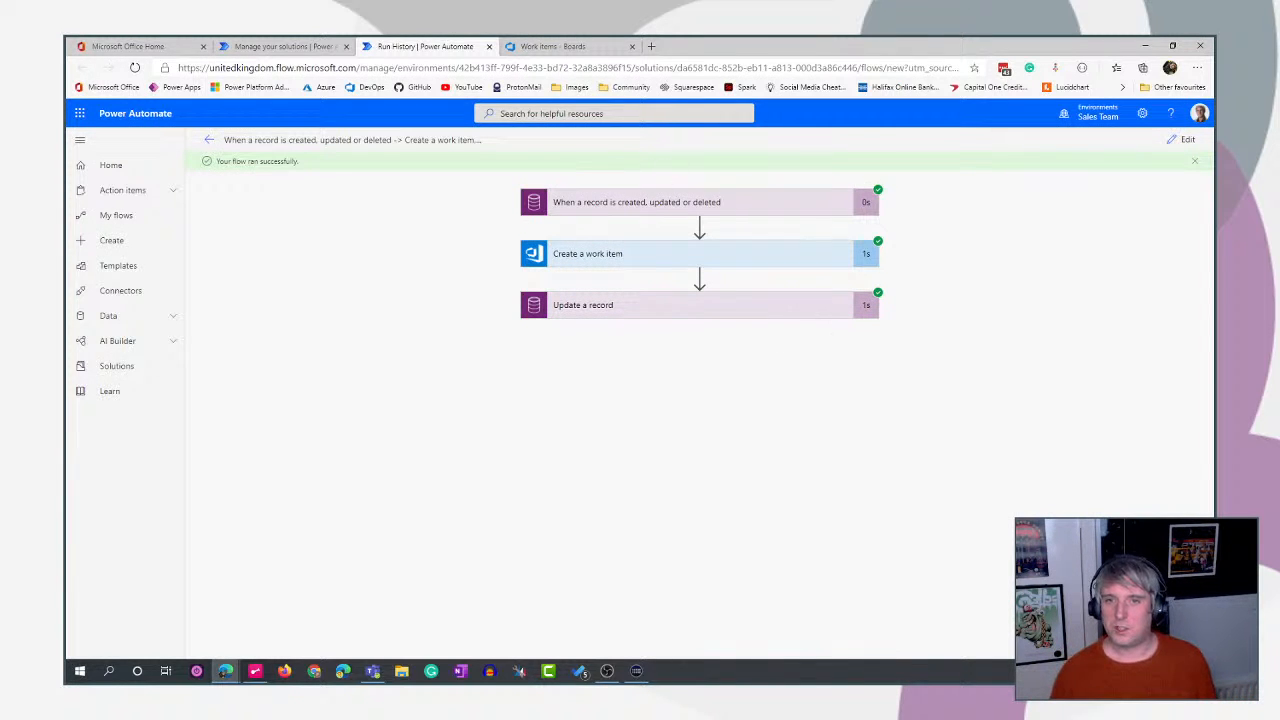
left_click(555, 46)
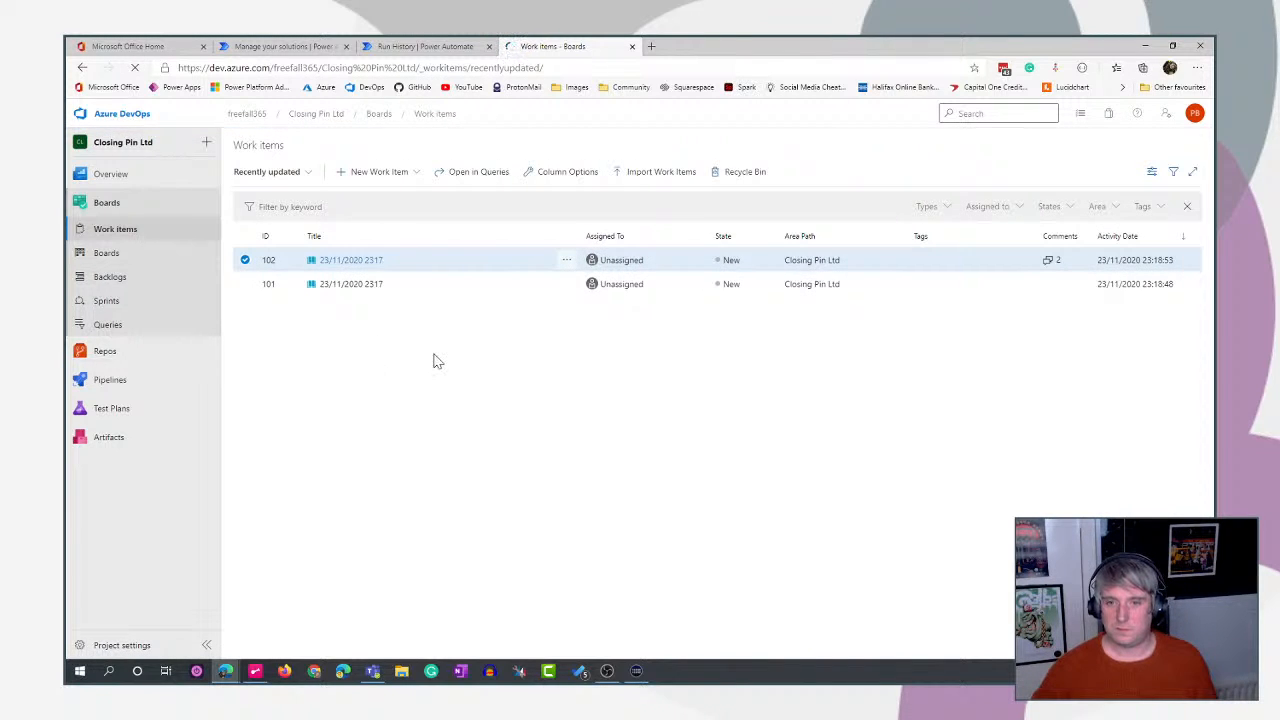
left_click(358, 262)
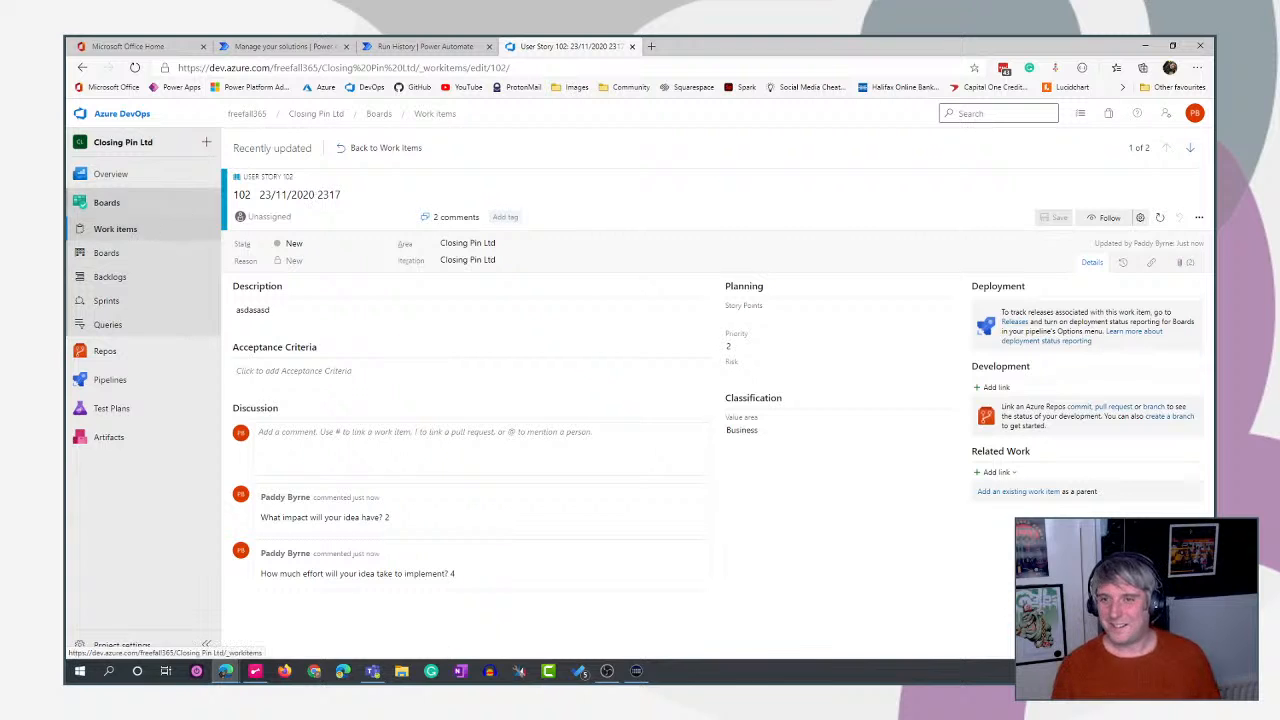
Turn off the older flow ending in Terminate in the Employee Ideas - Extended solution.
left_click(290, 46)
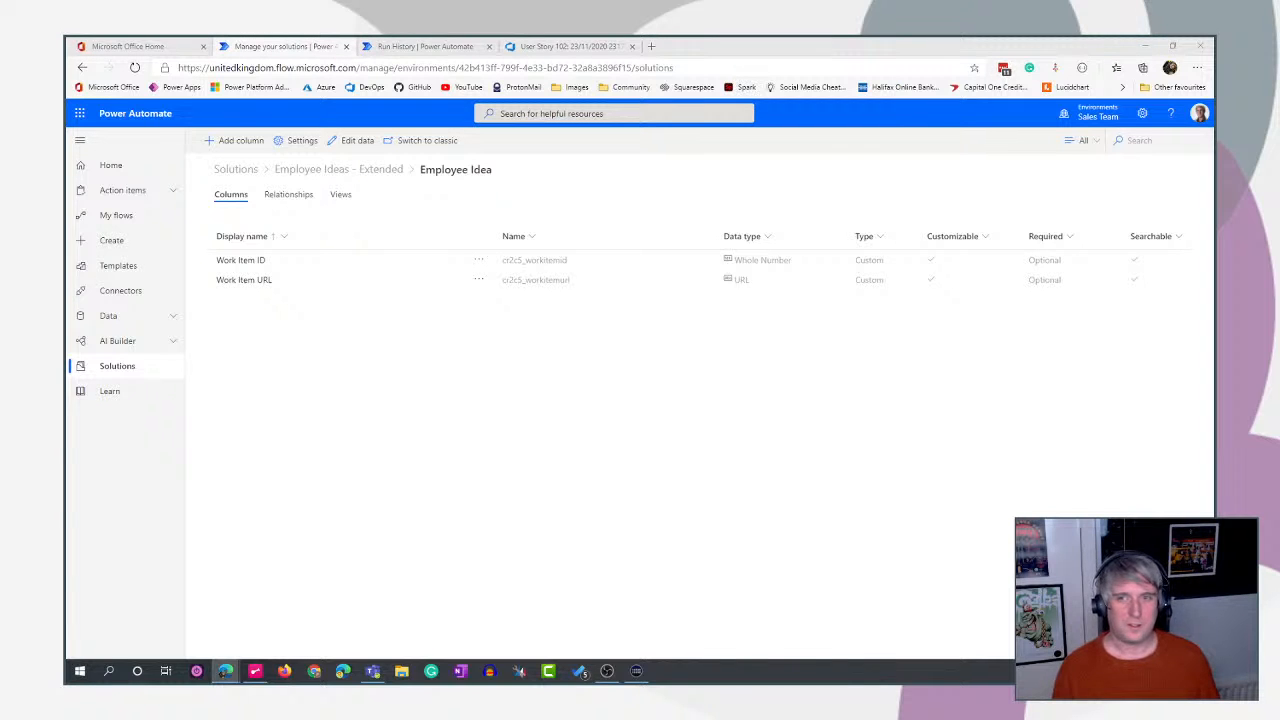
left_click(381, 176)
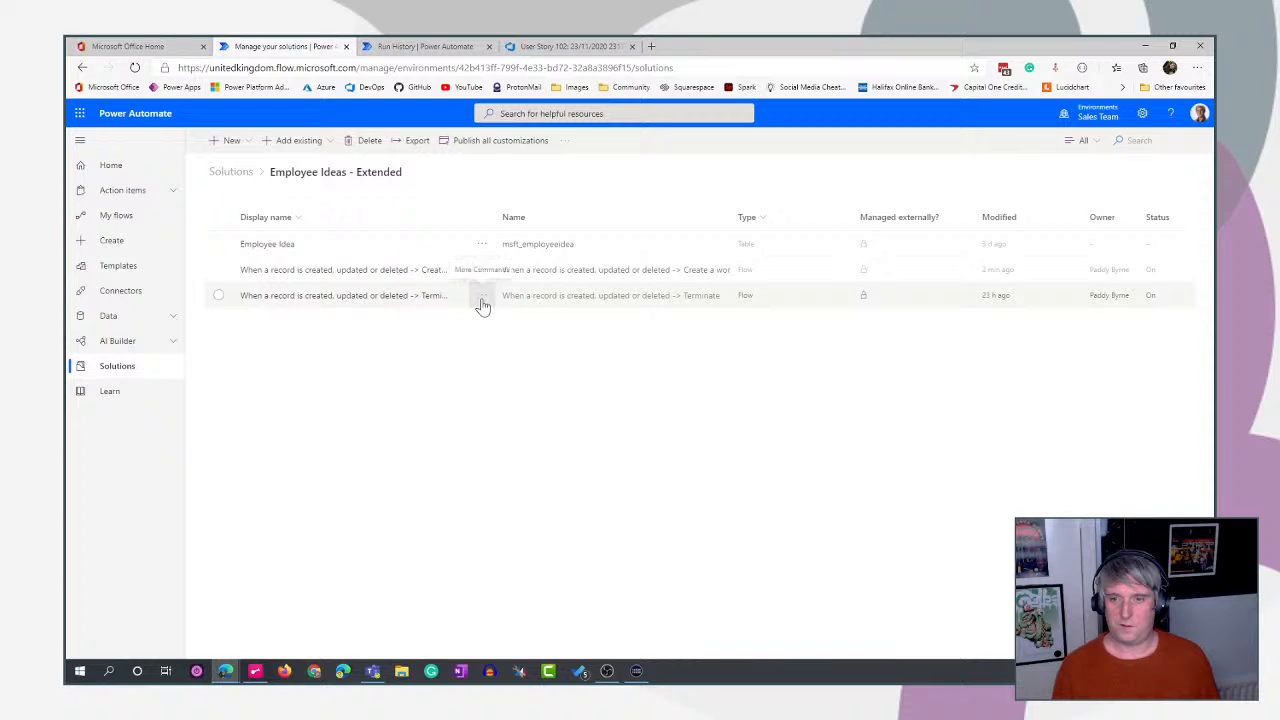
left_click(481, 298)
left_click(292, 390)
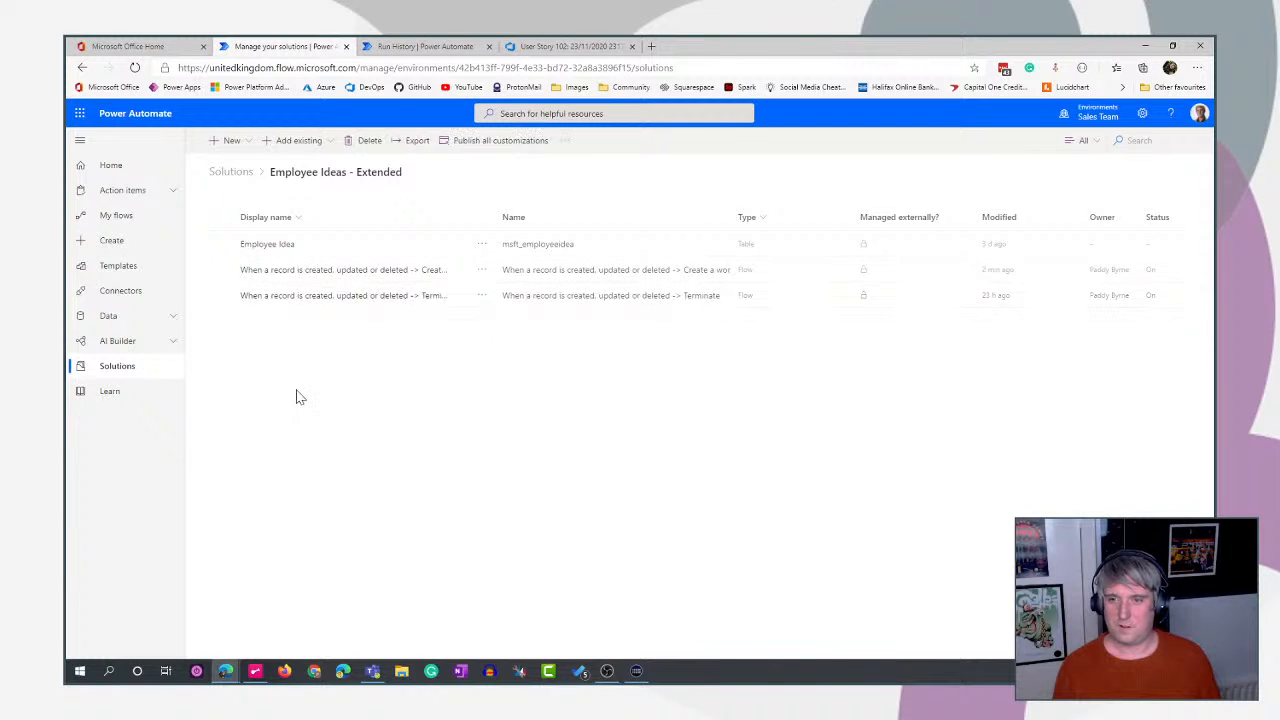
left_click(479, 298)
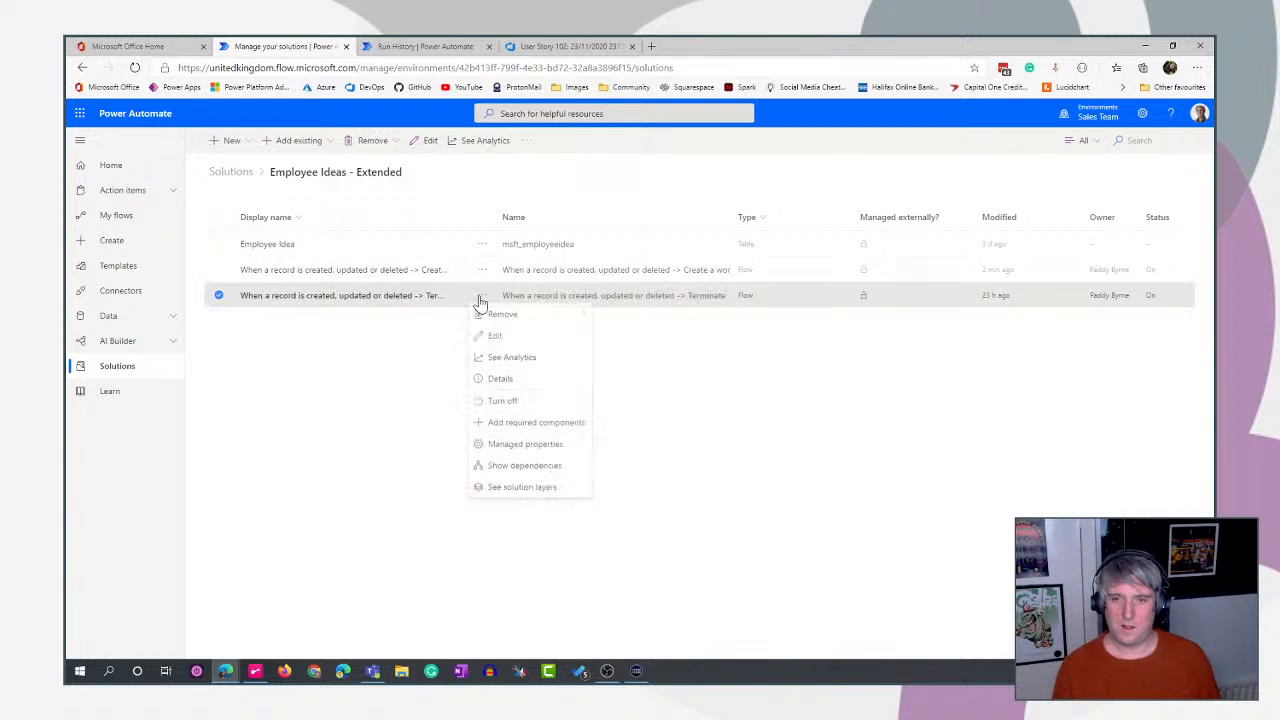
left_click(519, 404)
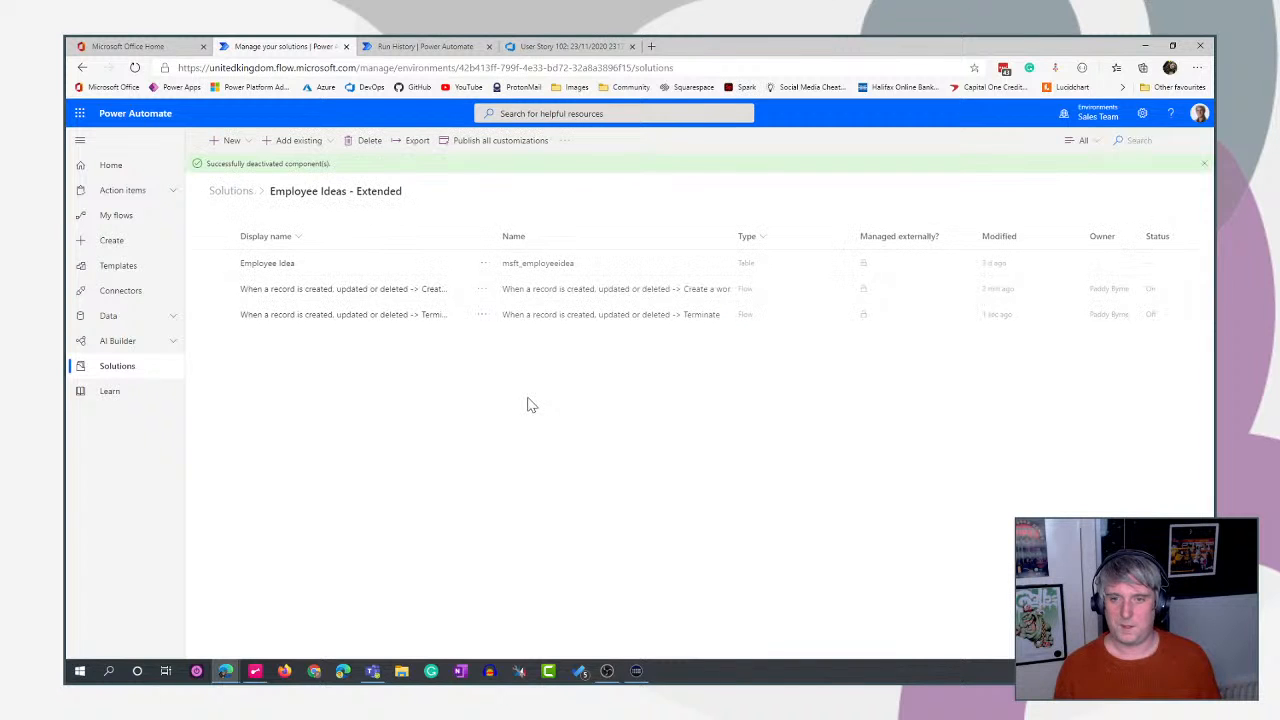
Leave the run view for the details page of the Create a work item flow, and return to the solution.
left_click(430, 52)
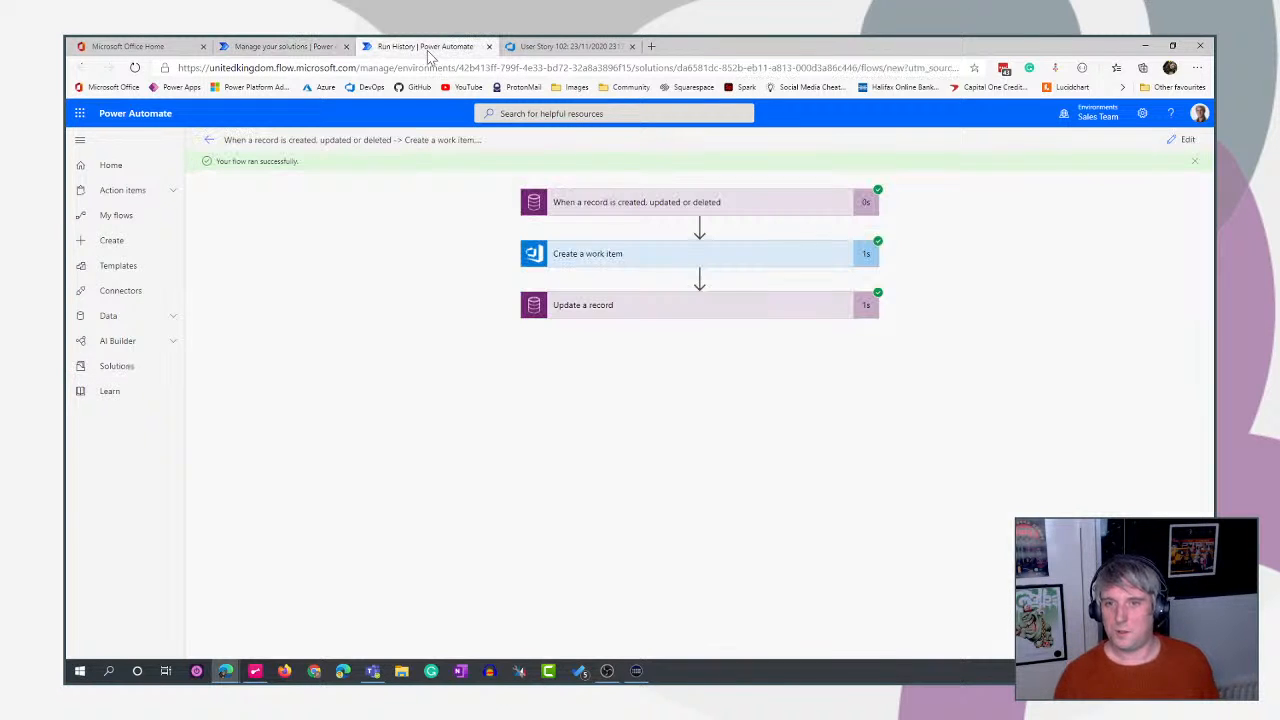
left_click(212, 143)
left_click(285, 47)
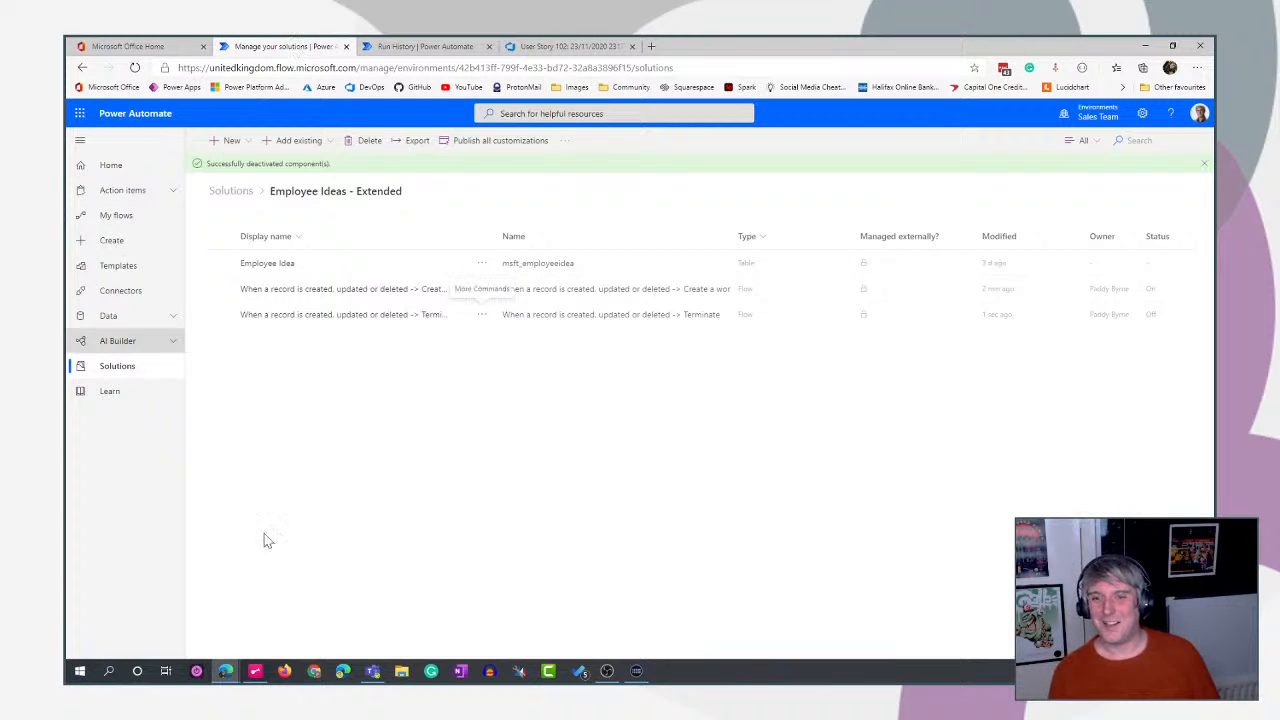
Switch to Microsoft Teams and start another Workplace Safety idea titled "23/11/2020 23:19".
left_click(372, 671)
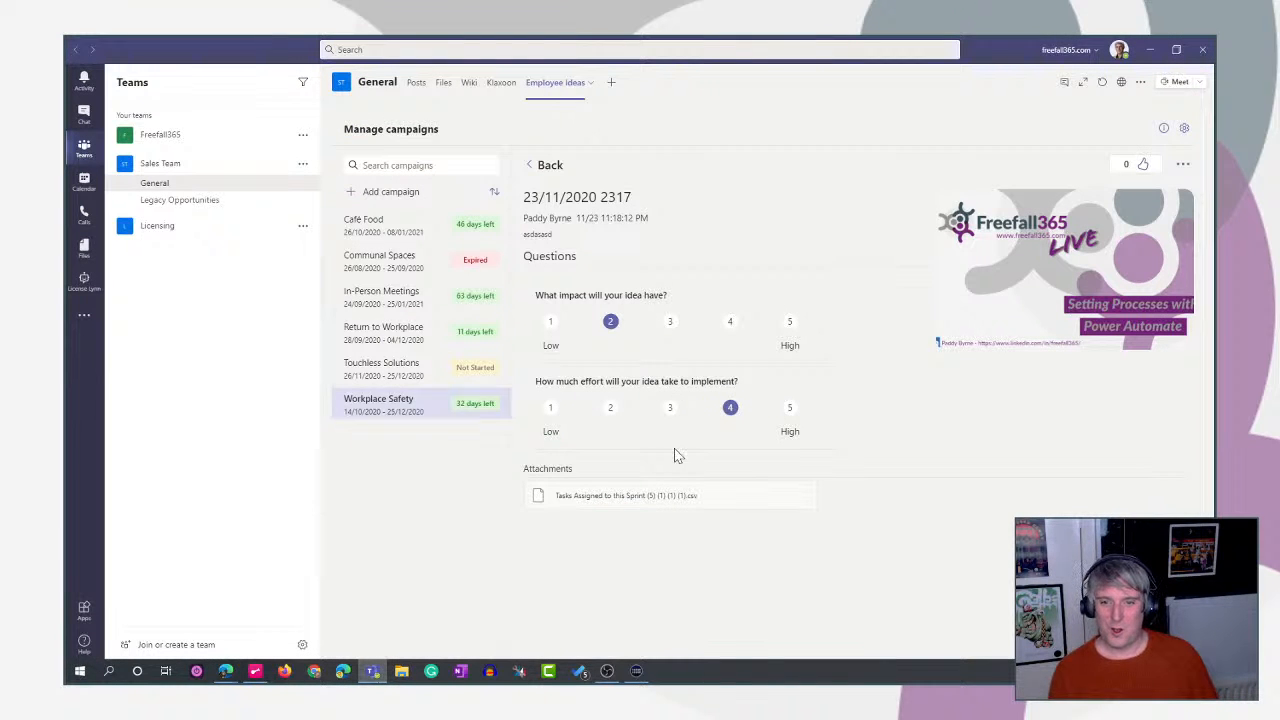
left_click(550, 166)
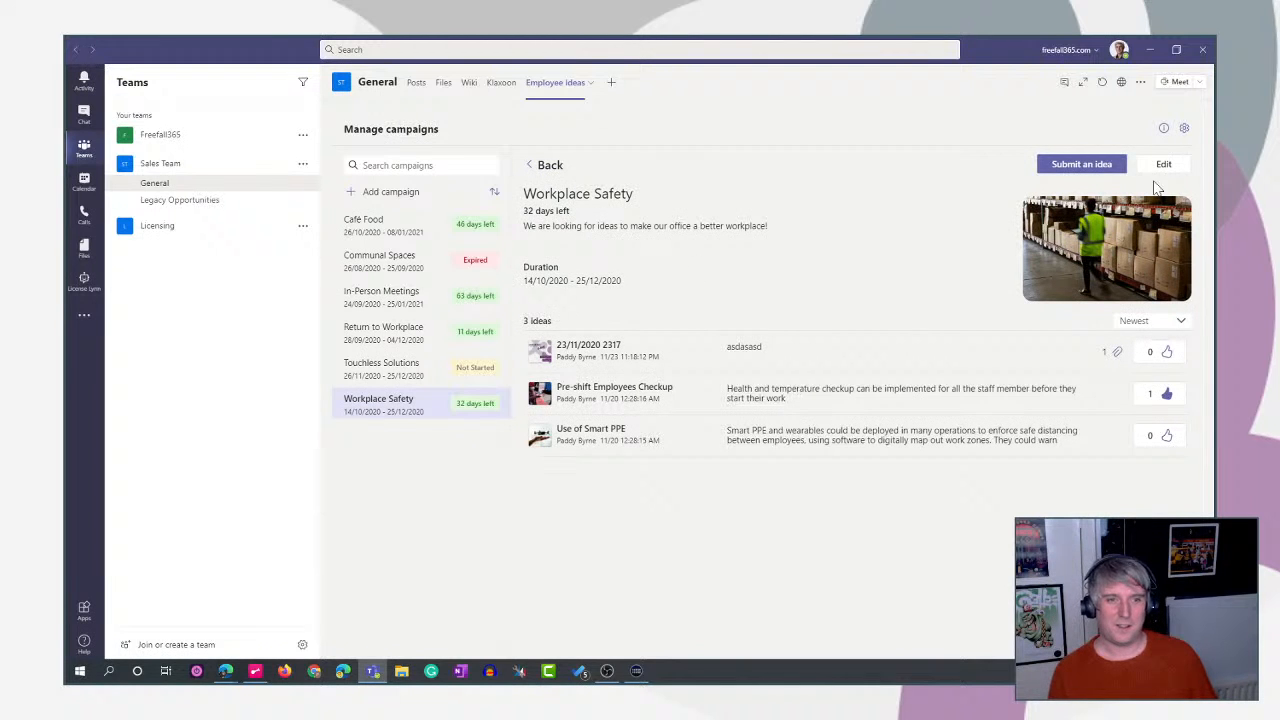
left_click(1070, 165)
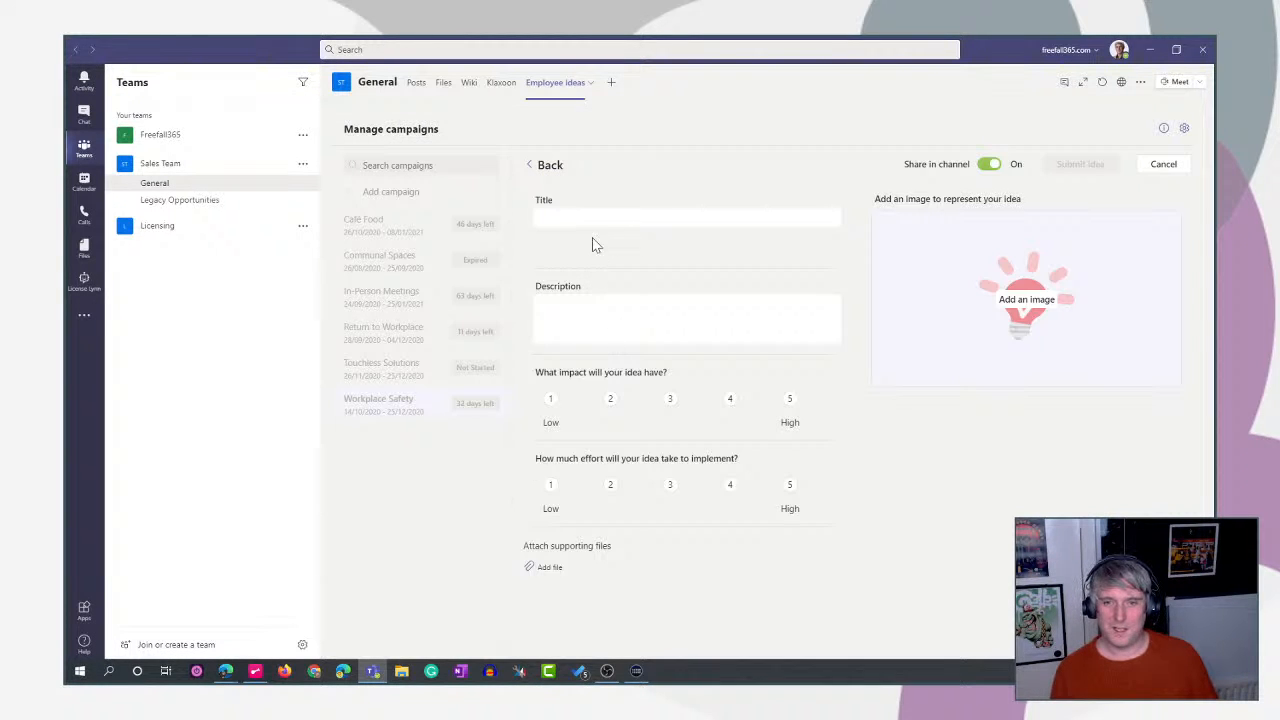
left_click(582, 213)
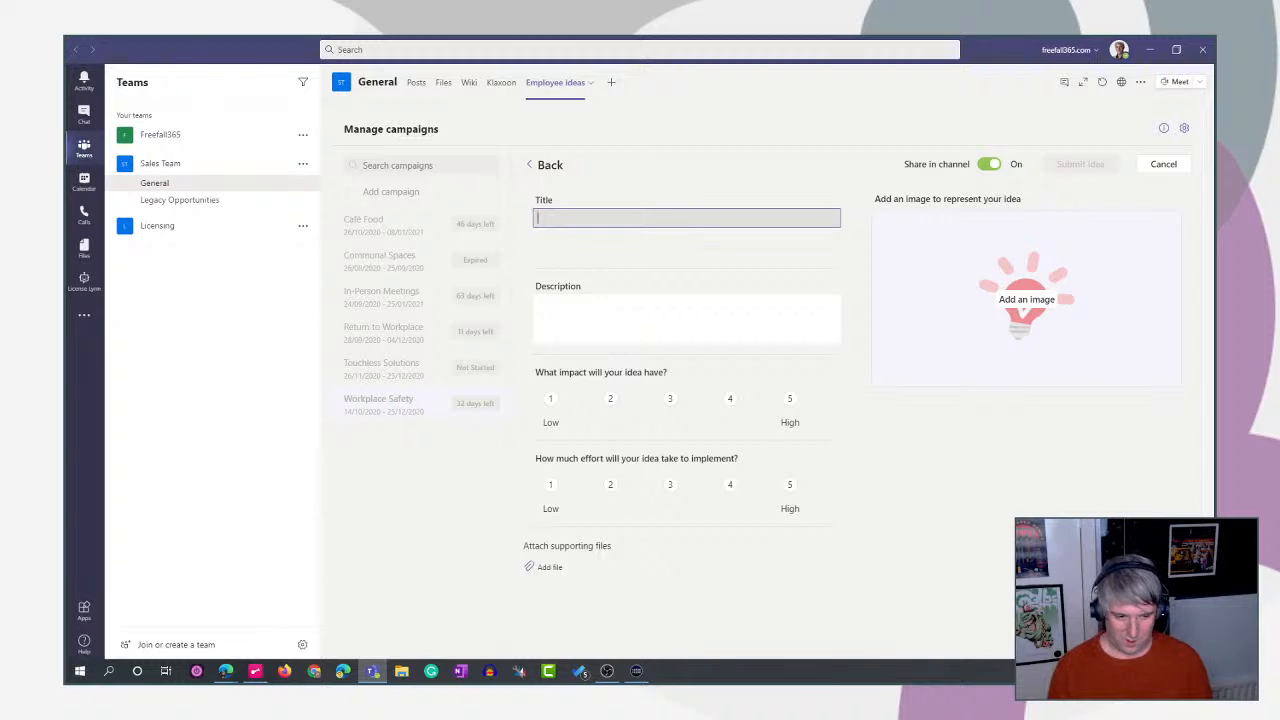
type("23/11/2")
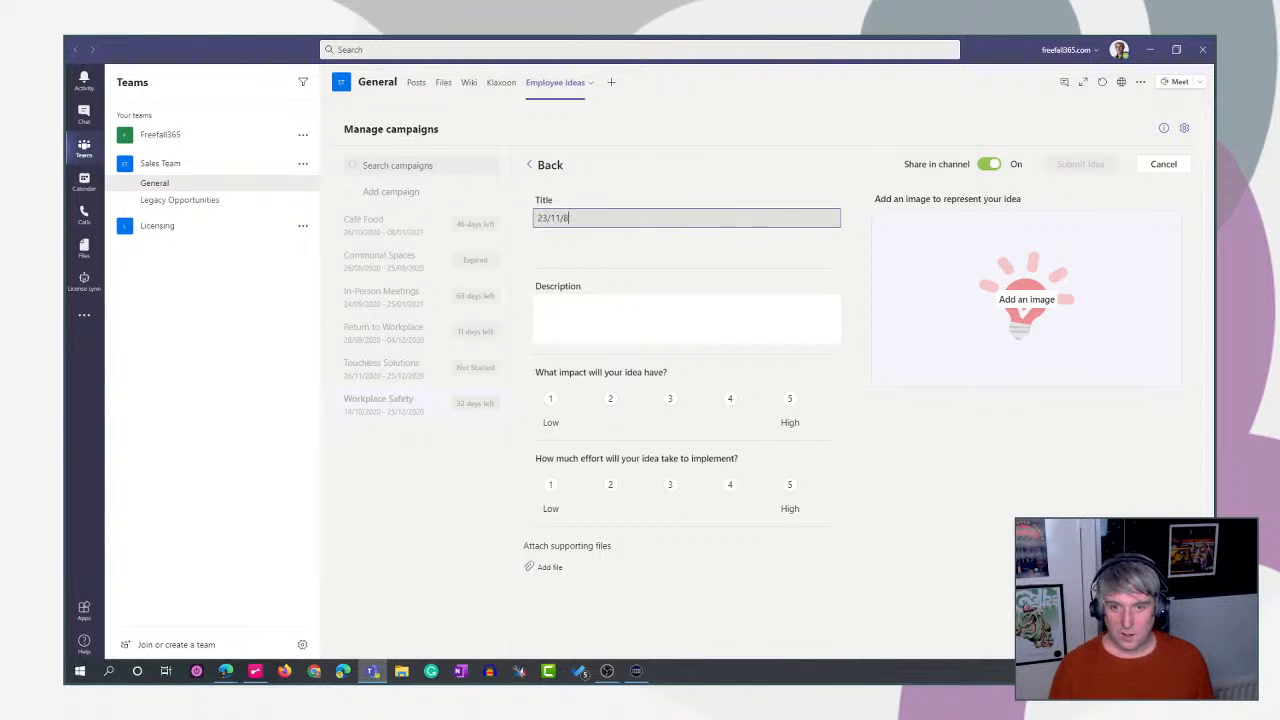
type("020")
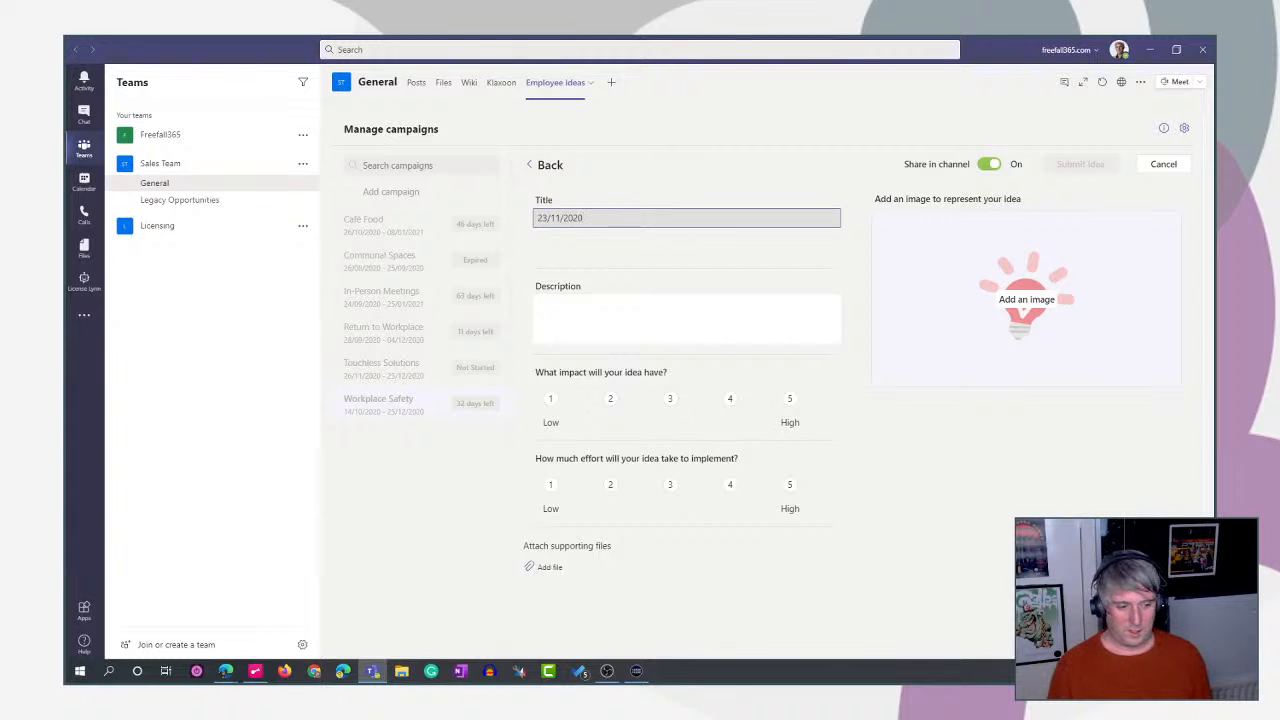
type(" 23:19")
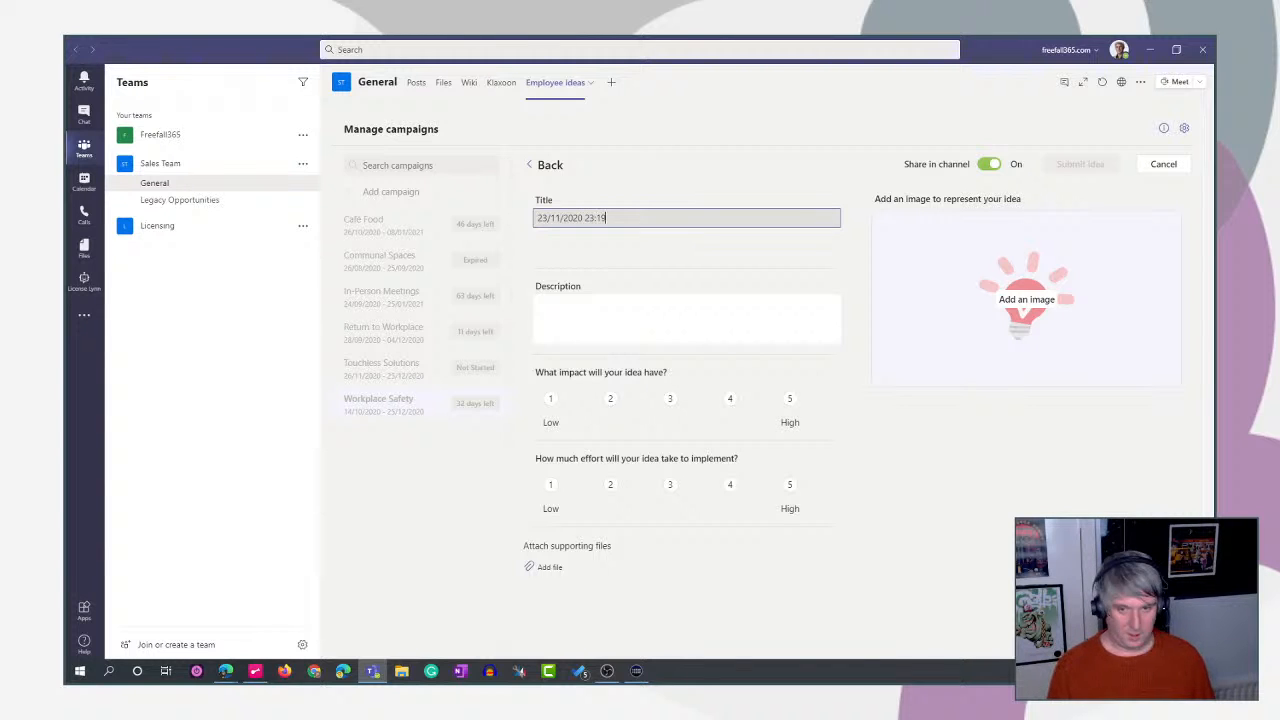
Describe the idea as "sefsdf" and rate its impact 4 and its implementation effort 2.
left_click(566, 308)
type("sefsdf")
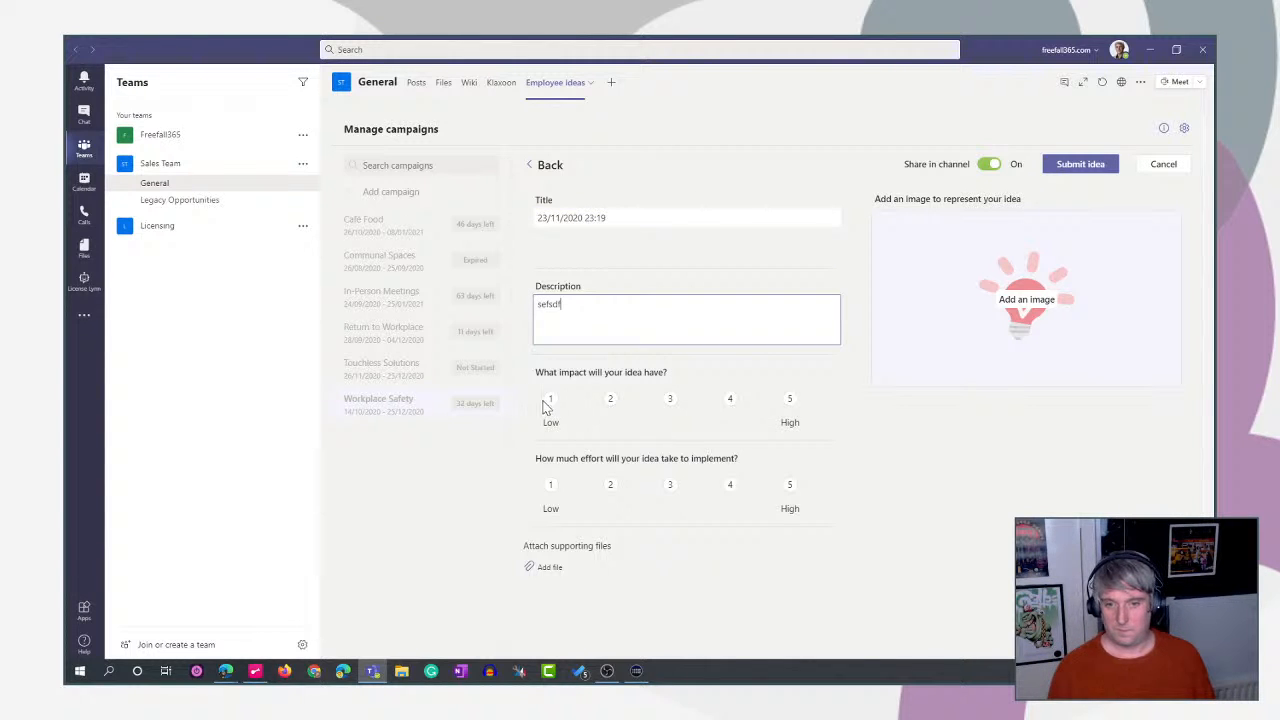
left_click(736, 402)
left_click(608, 492)
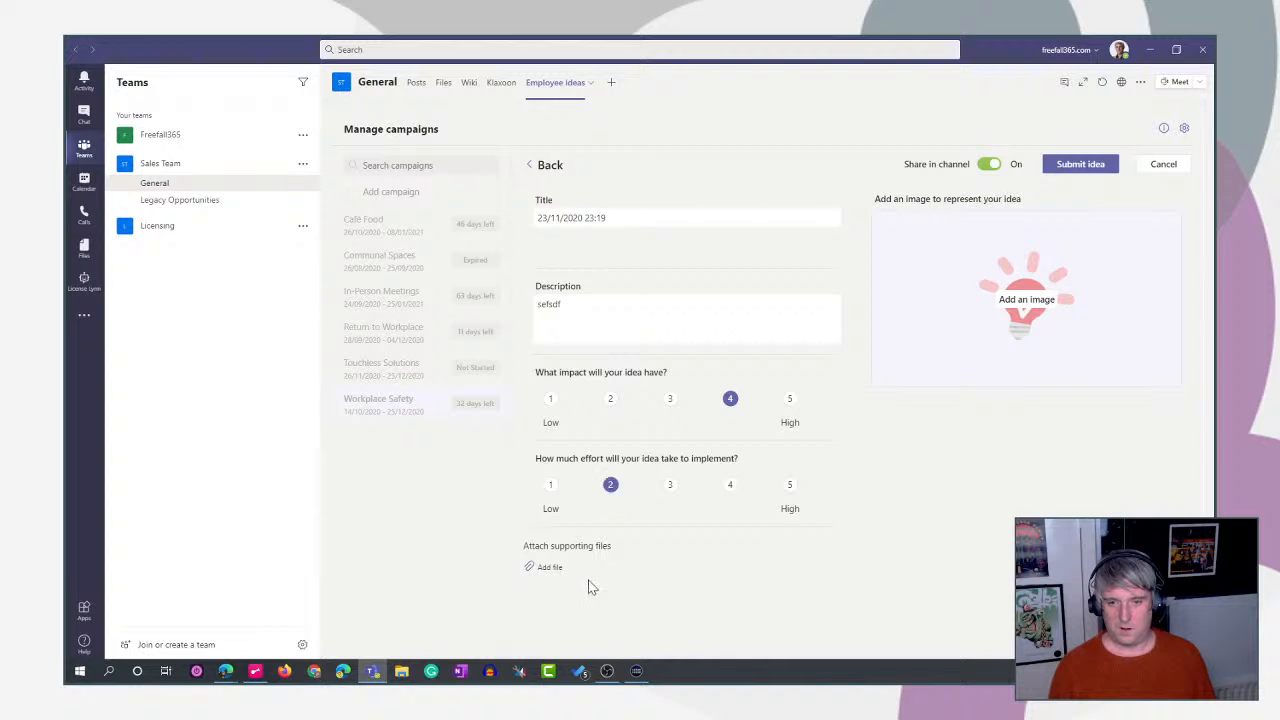
Attach the supporting file Tasks Assigned to this Sprint (5) (1) (1).csv from Downloads, showing all file types.
left_click(548, 570)
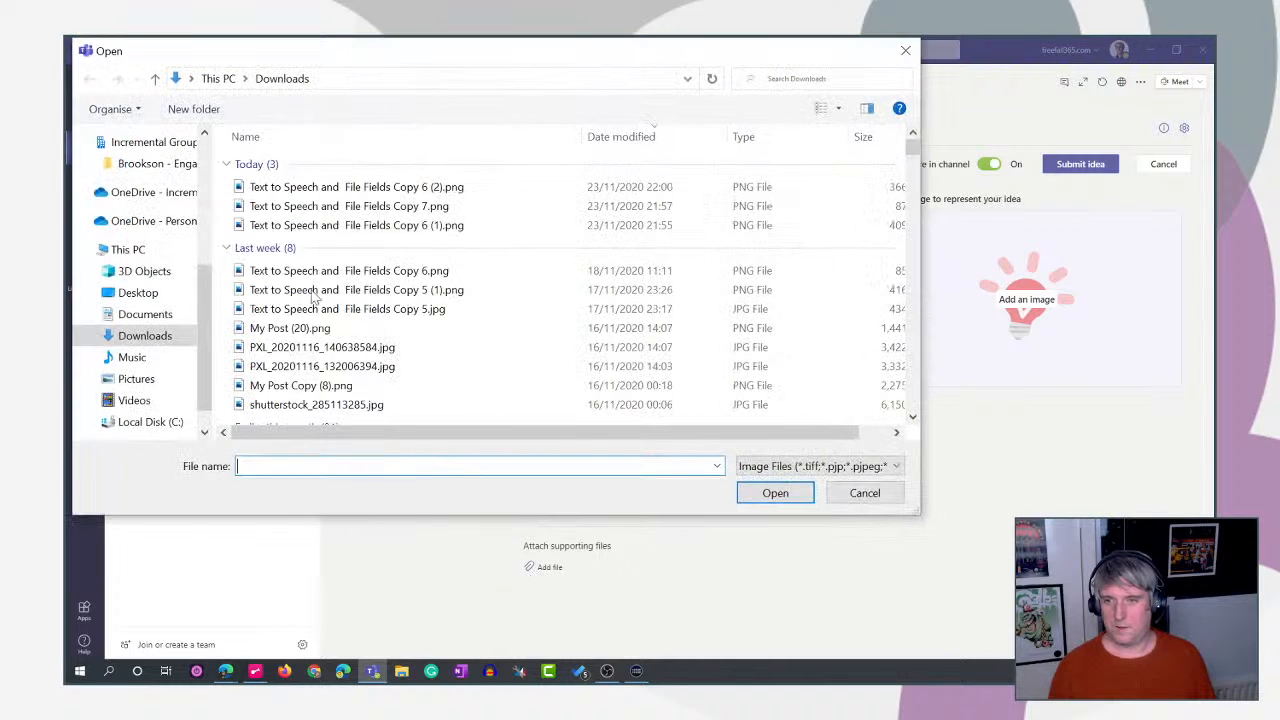
left_click(795, 466)
left_click(787, 500)
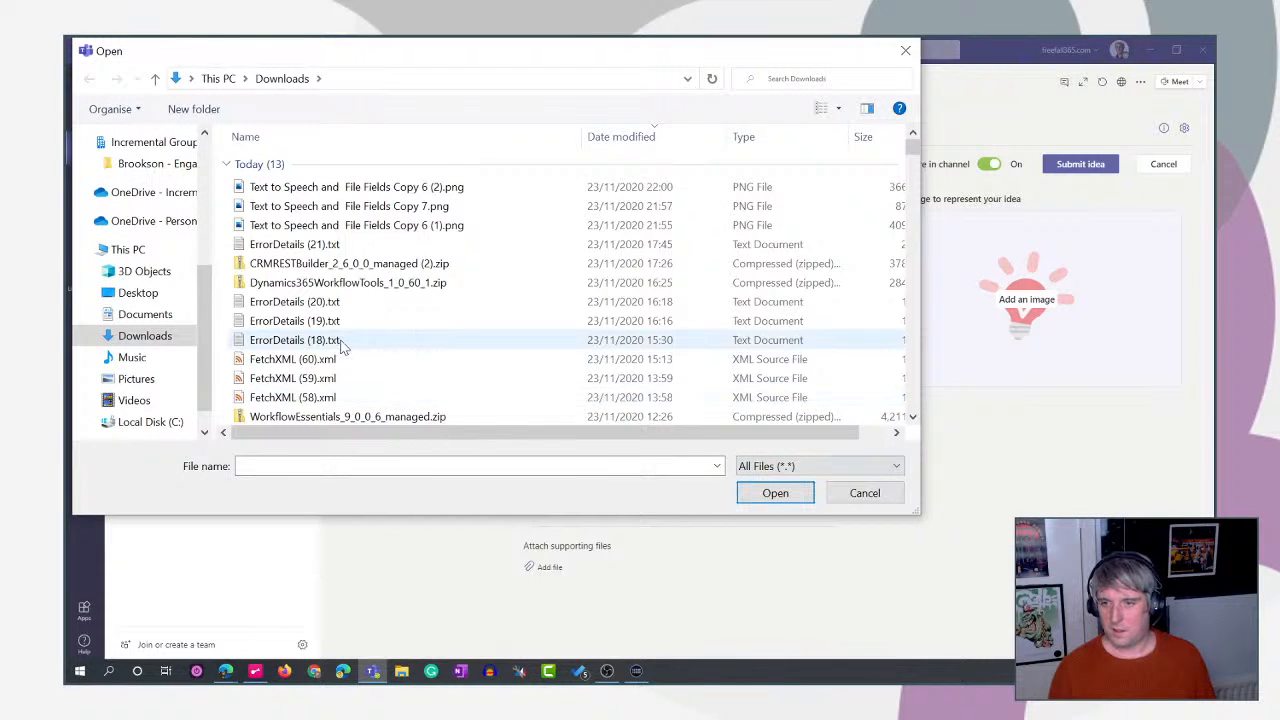
scroll(422, 352, "down", 3)
scroll(424, 350, "down", 2)
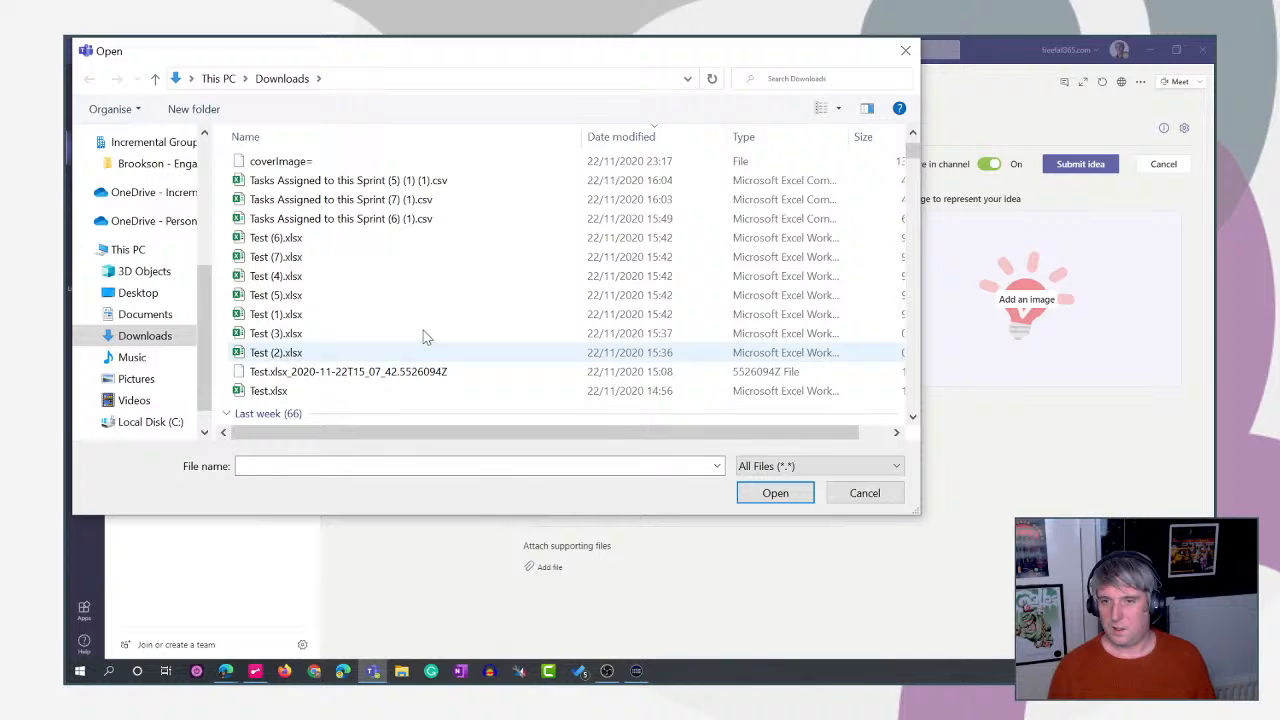
left_click(427, 183)
double_click(427, 183)
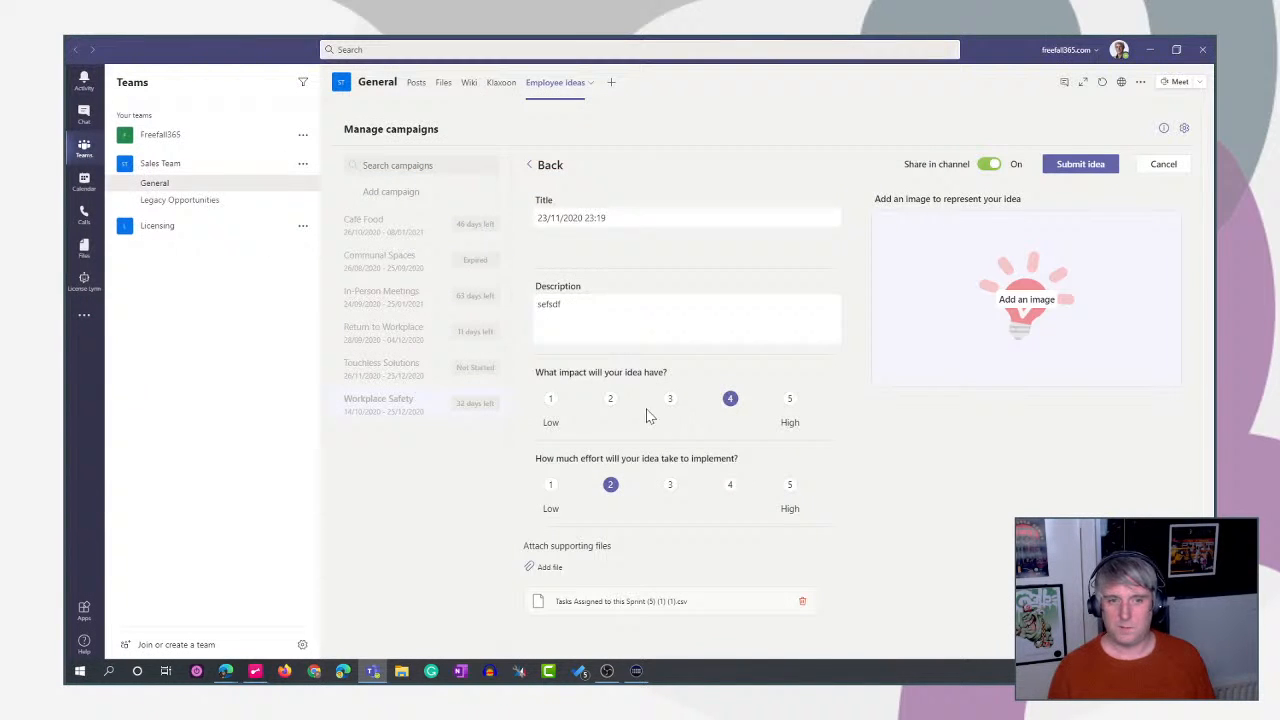
Add the image PXL_20201116_140638584.jpg from Downloads to represent the idea and submit it.
left_click(1026, 297)
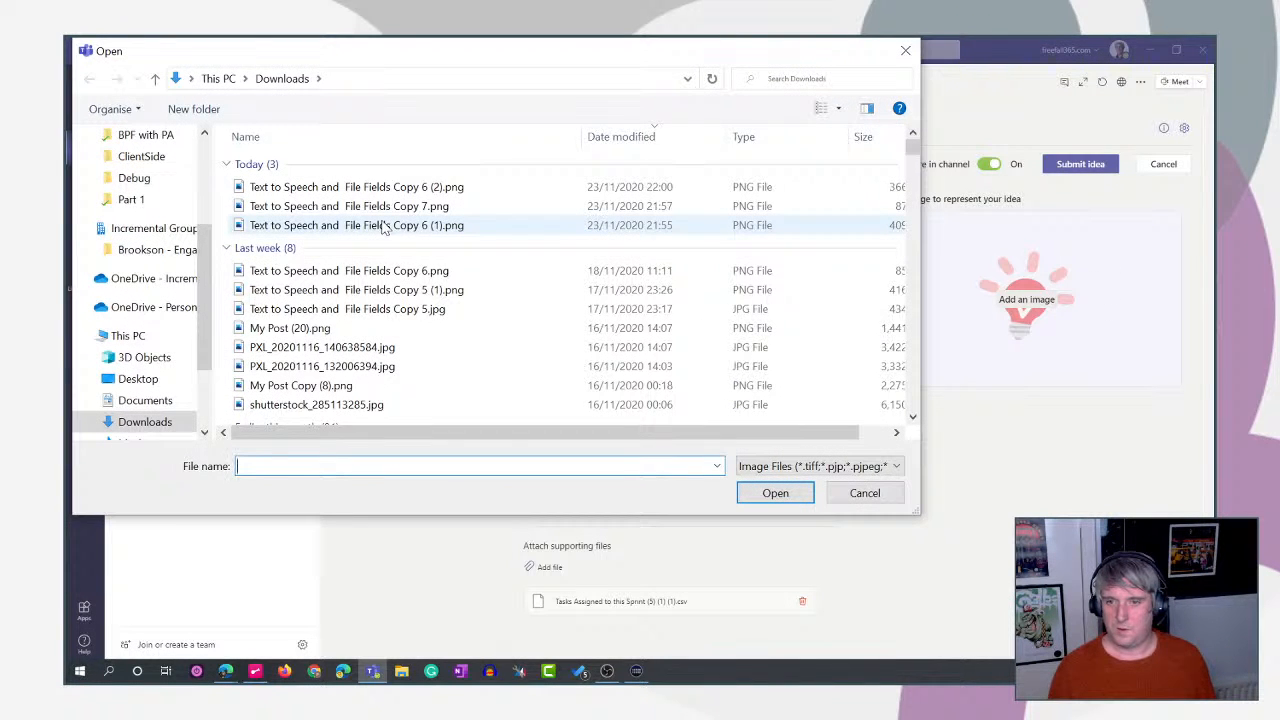
double_click(319, 346)
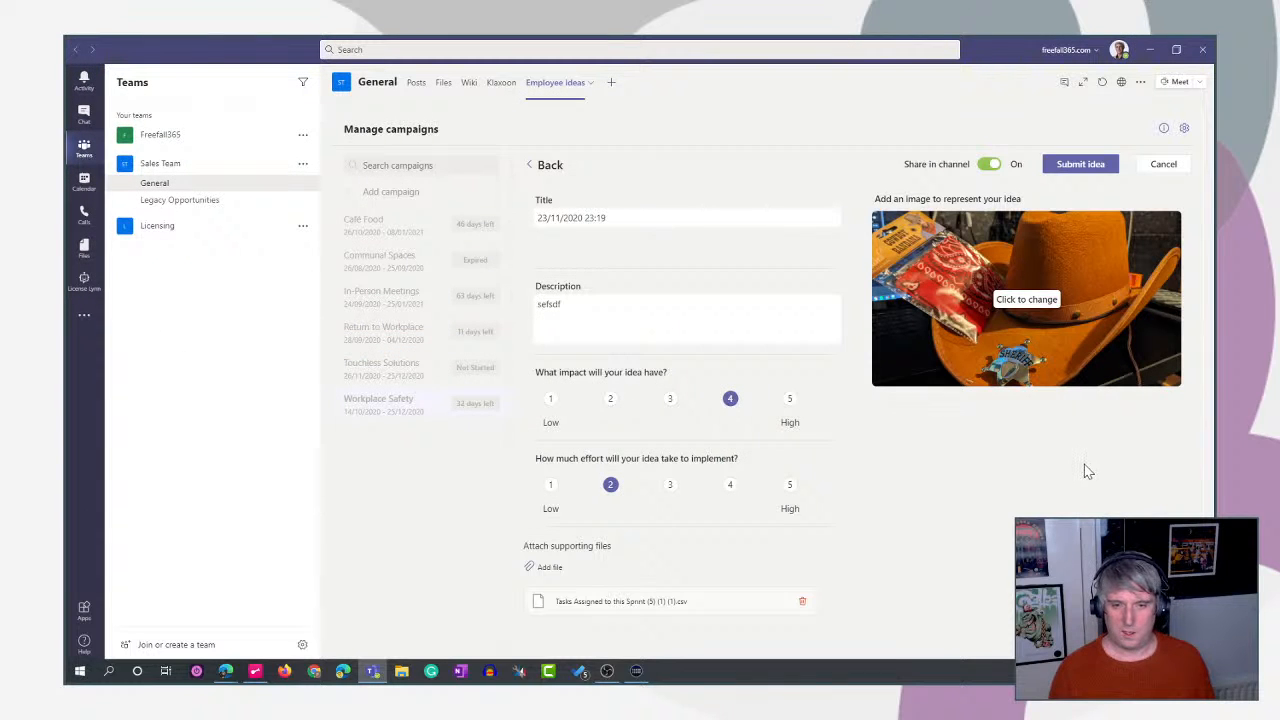
left_click(1066, 166)
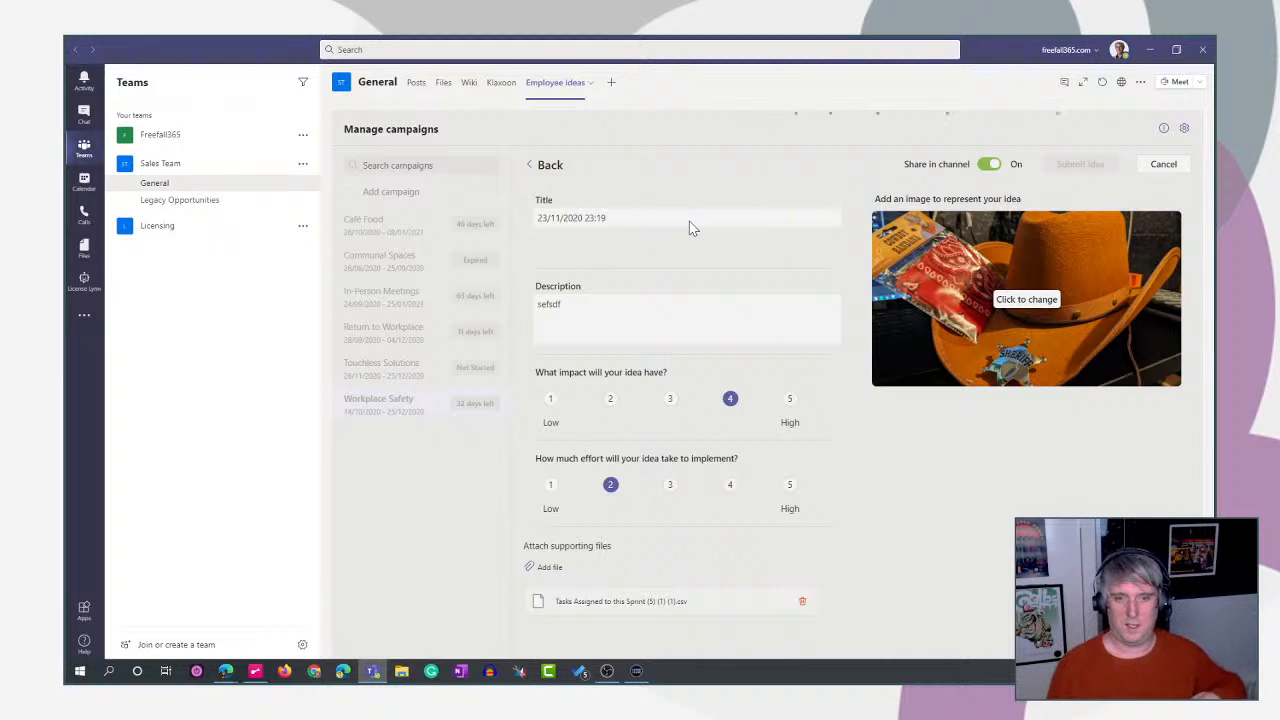
Switch to Power Automate and refresh the run history of the Create a work item flow.
key("alt+Tab")
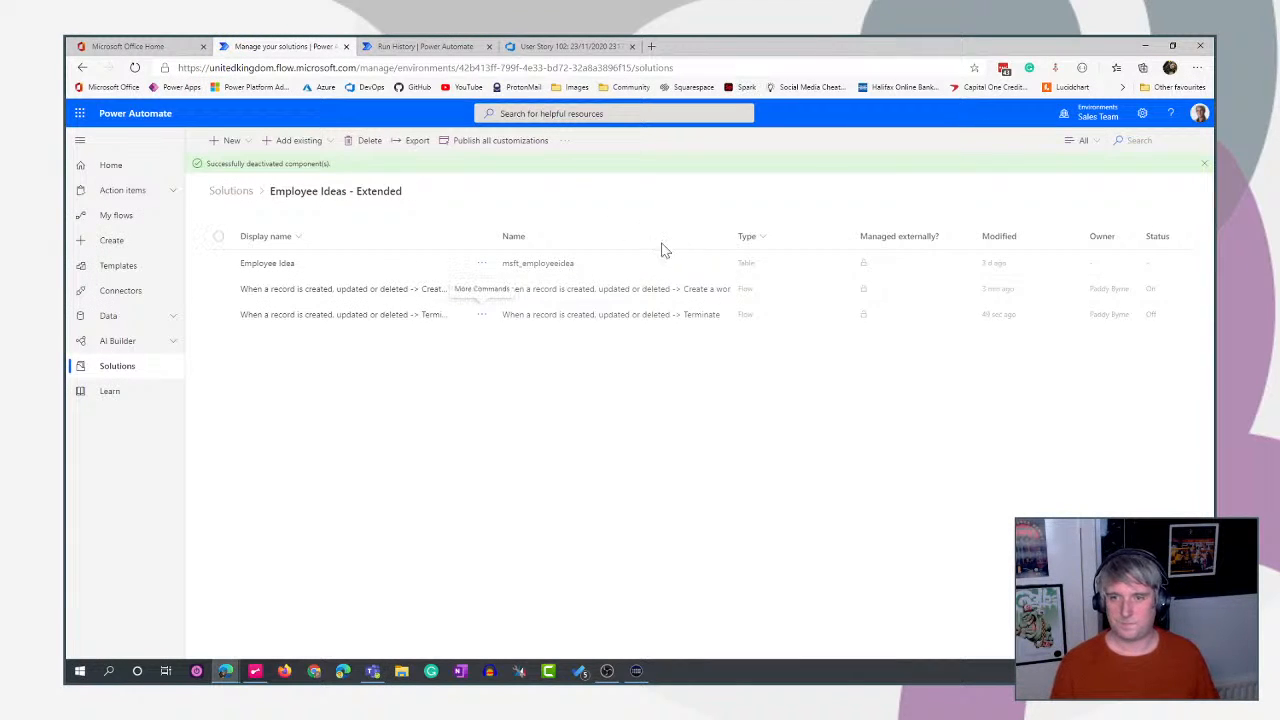
left_click(410, 47)
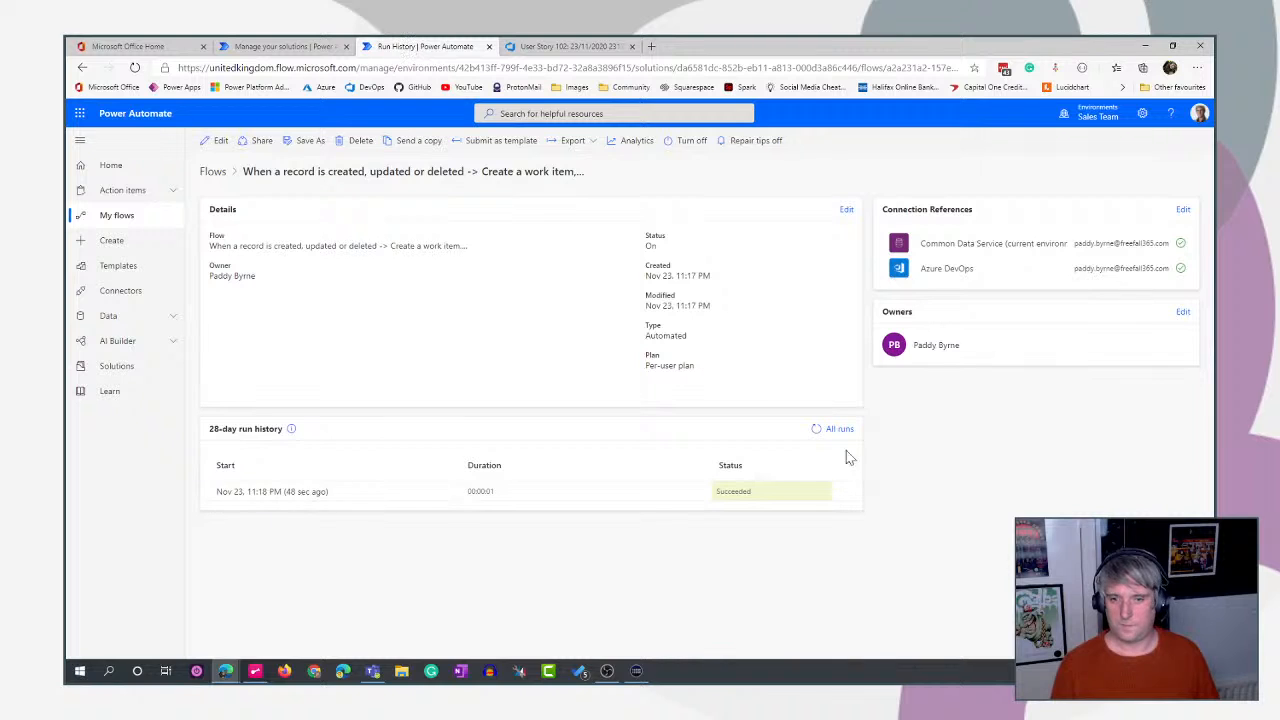
left_click(816, 431)
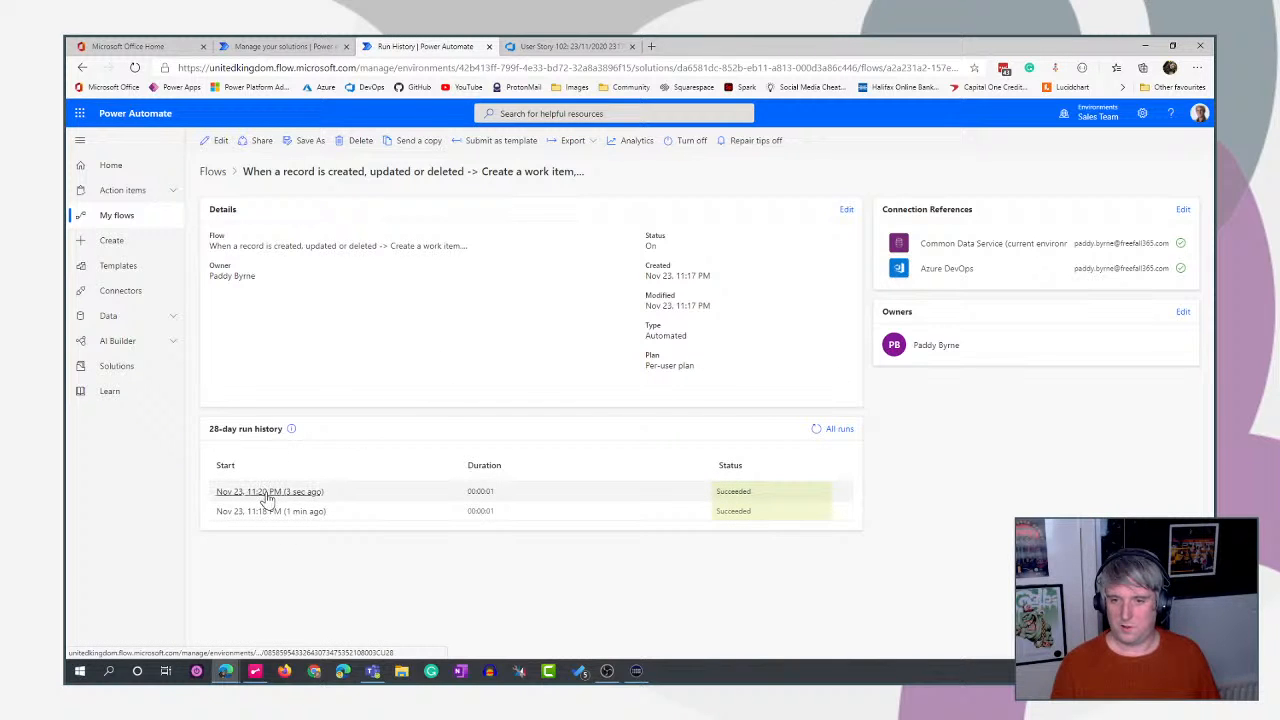
Open the new 23/11/2020 23:19 work item in Azure DevOps and inspect its description.
left_click(567, 42)
left_click(105, 238)
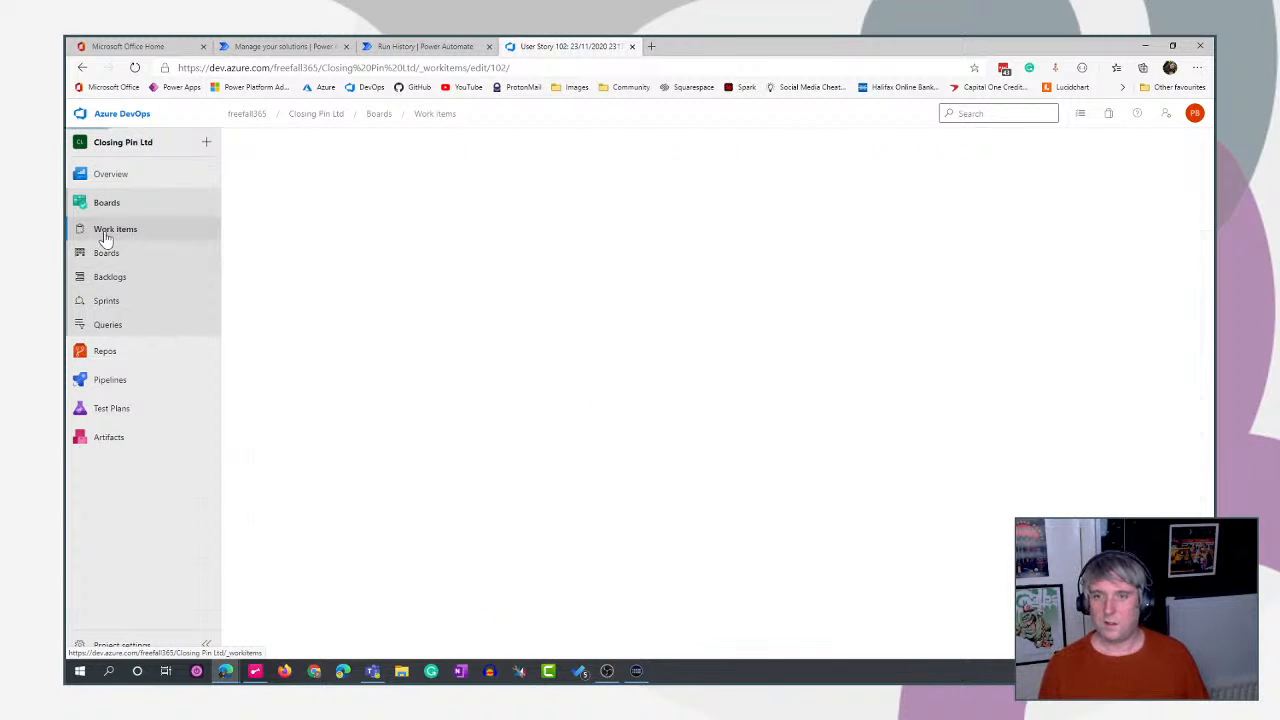
left_click(435, 264)
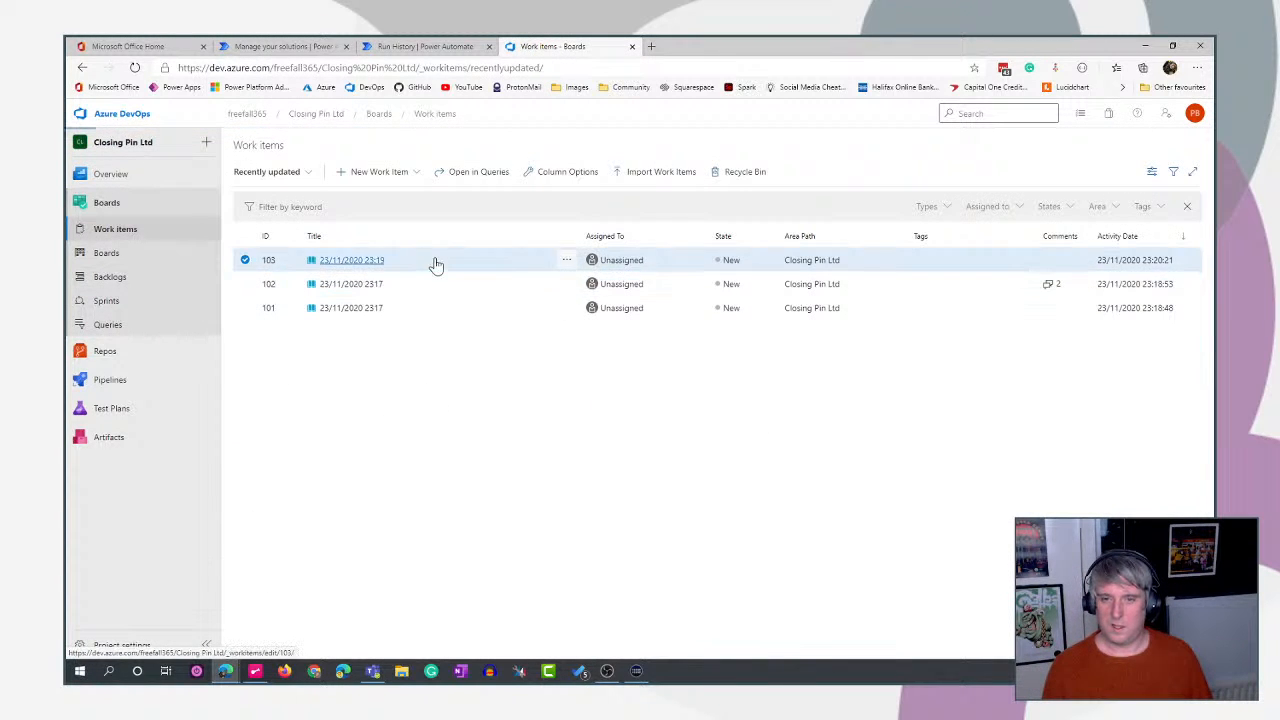
left_click(435, 264)
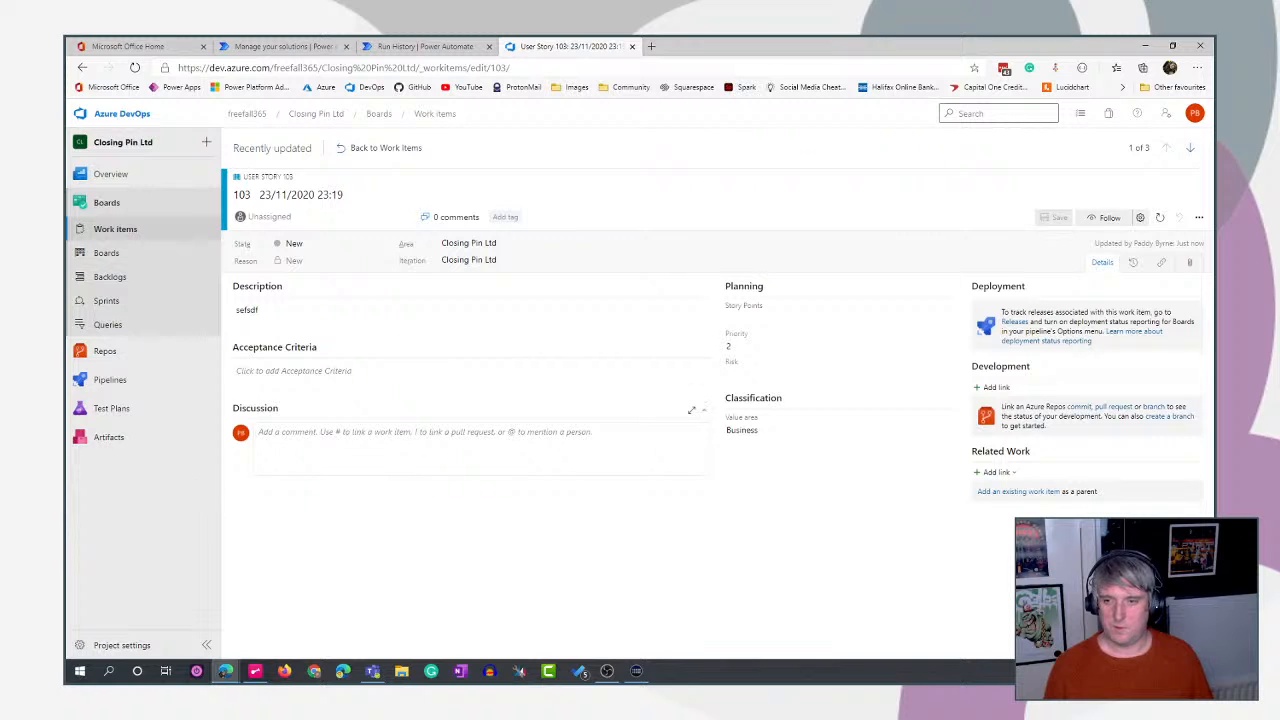
left_click(264, 310)
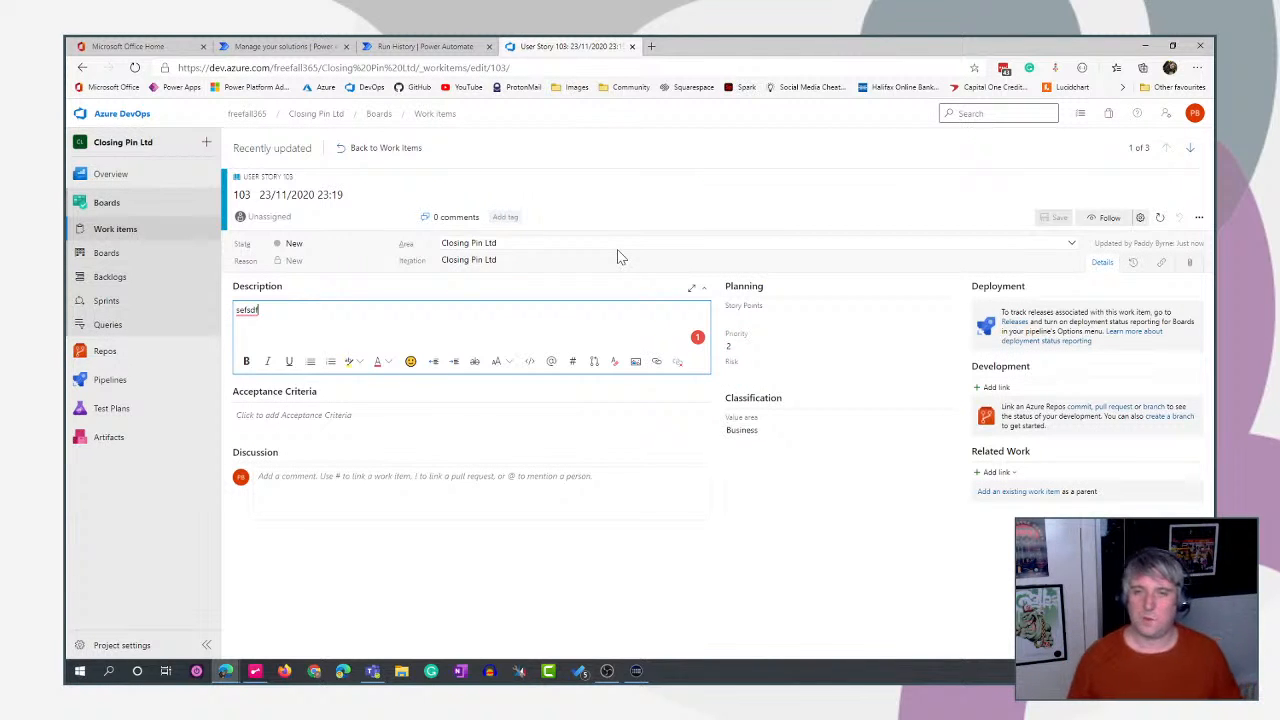
Open the submitted 23/11/2020 23:19 idea in Microsoft Teams for comparison, and return to its work item in Azure DevOps.
left_click(424, 46)
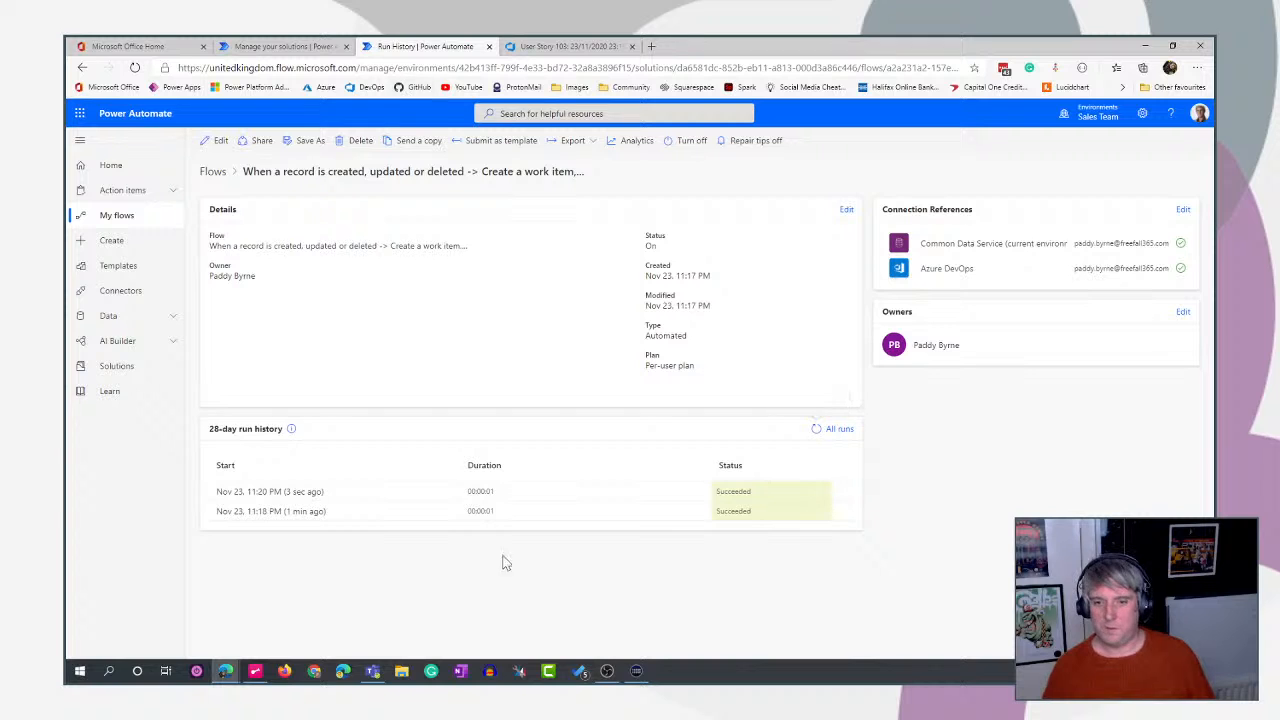
left_click(372, 671)
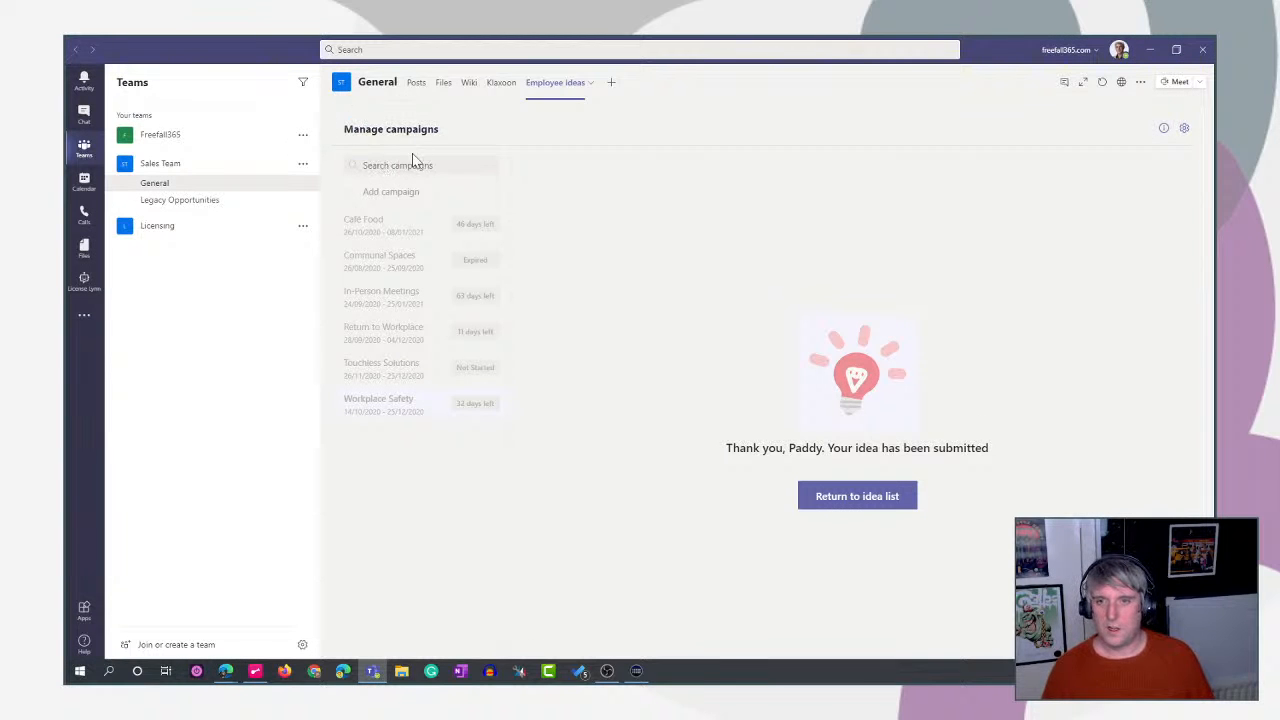
left_click(822, 492)
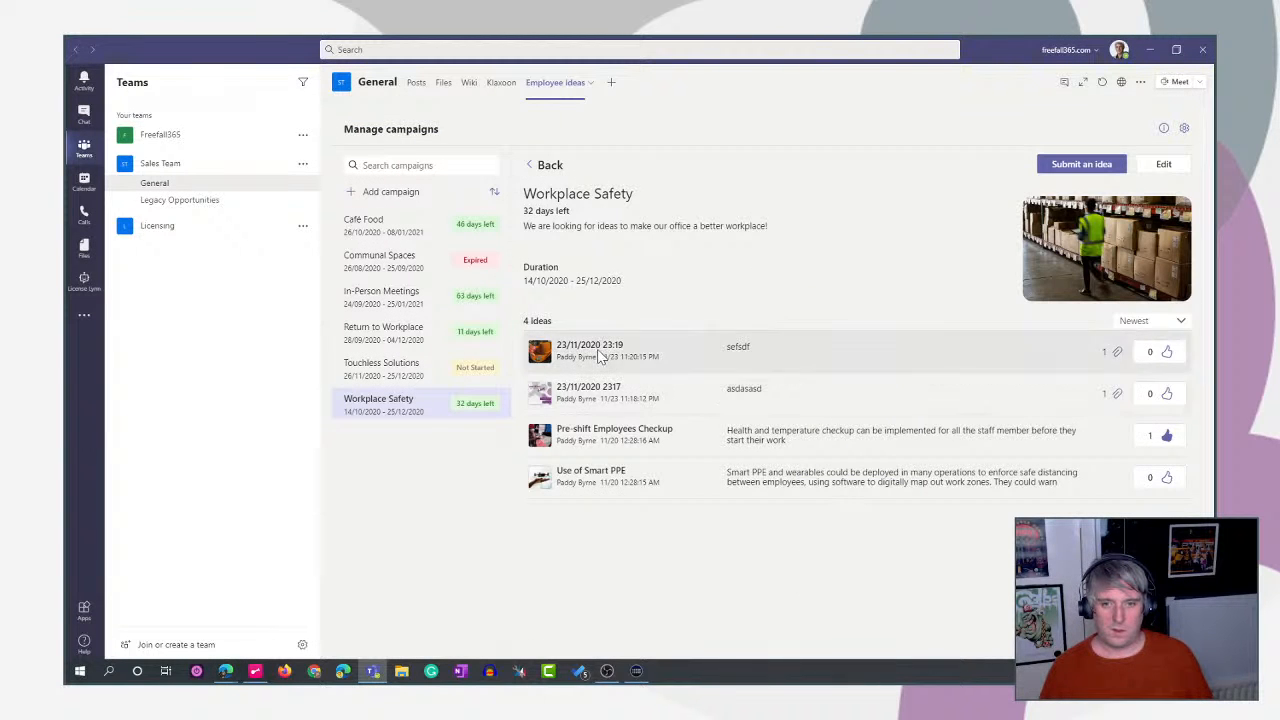
left_click(600, 357)
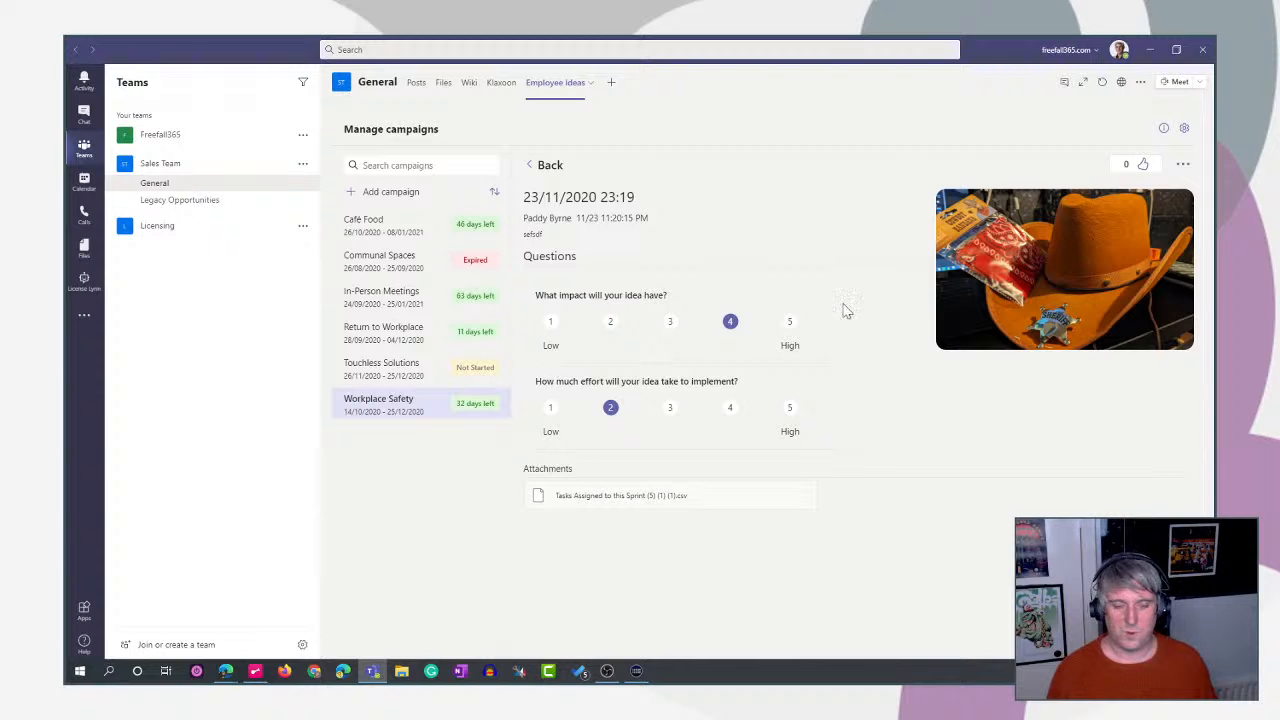
left_click(1152, 52)
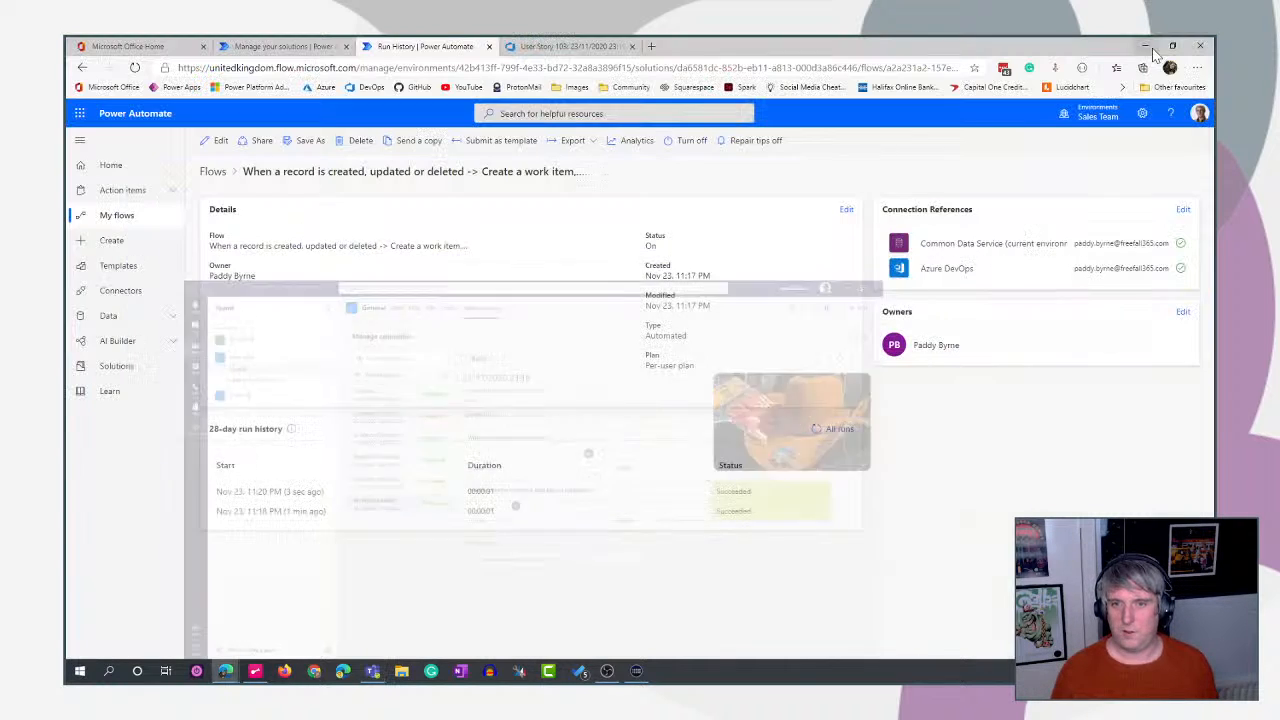
left_click(565, 47)
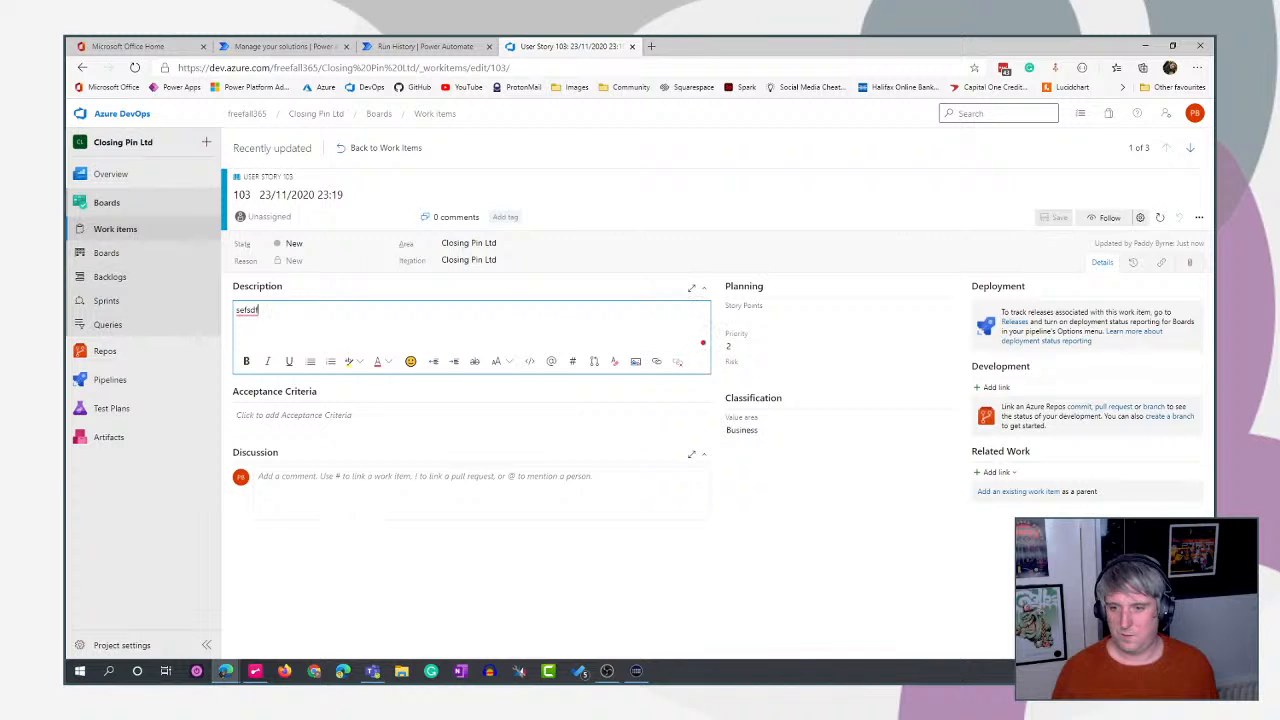